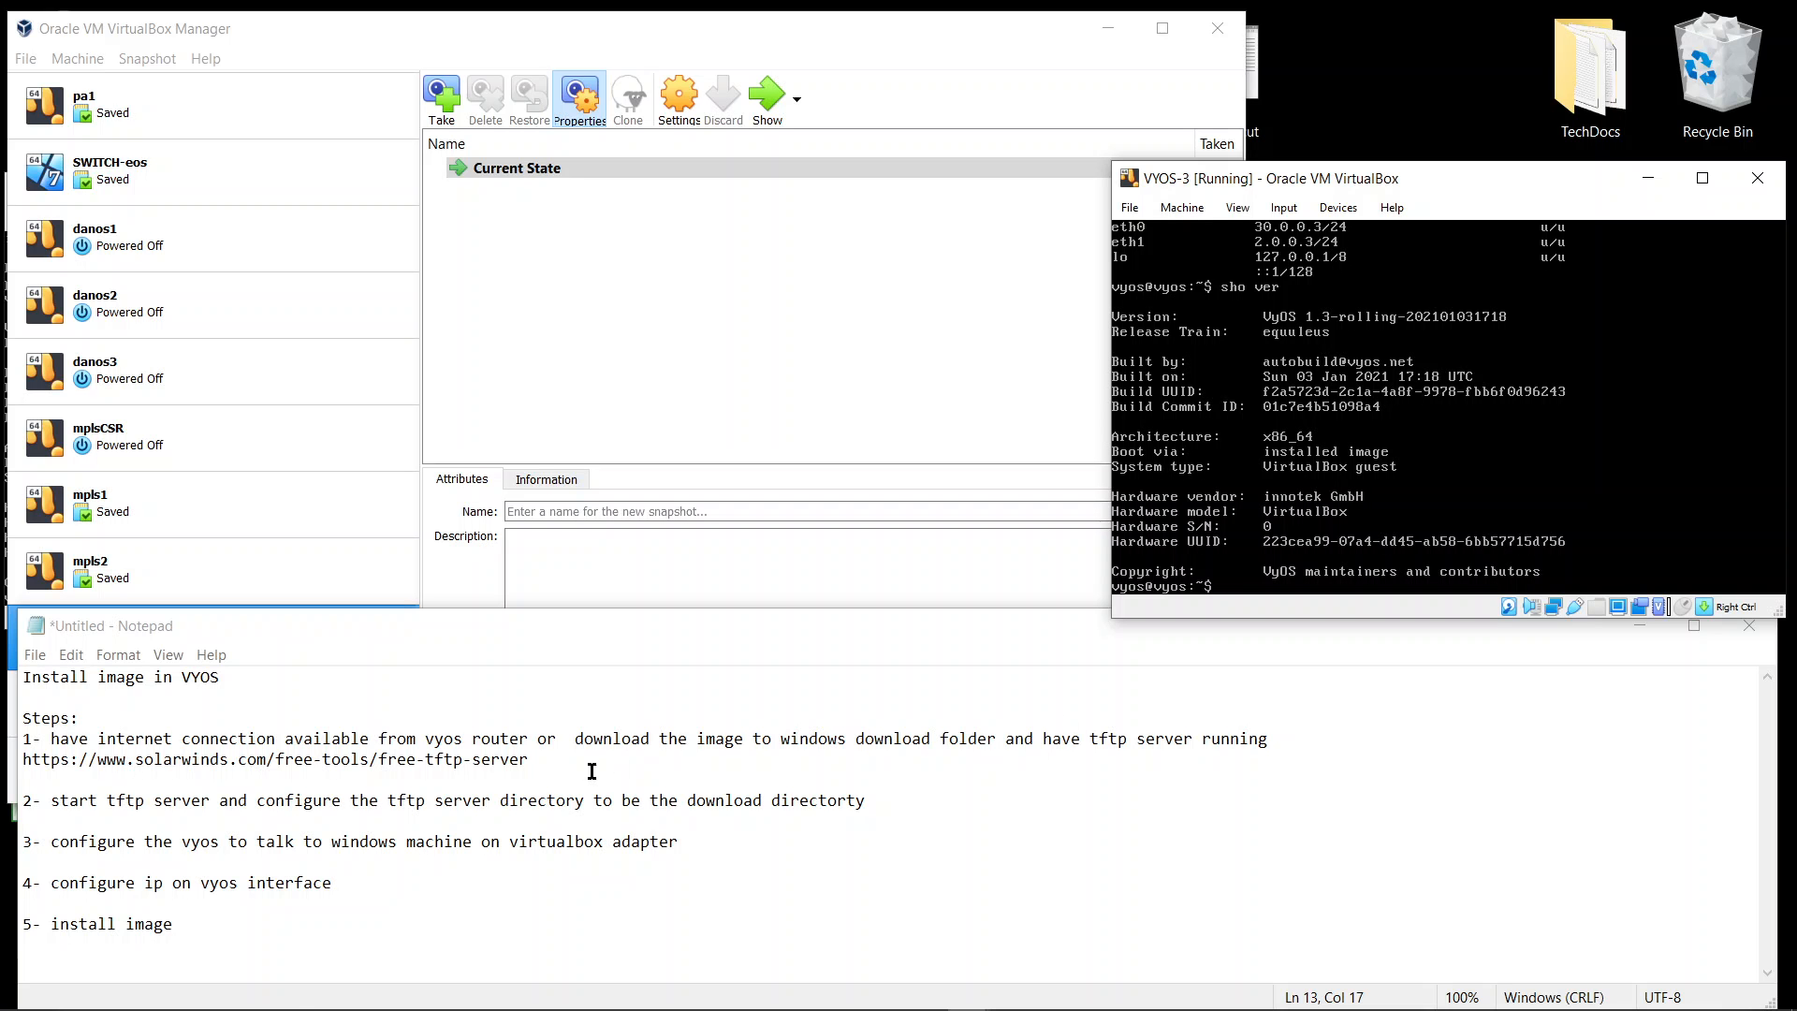
Highlight the SolarWinds free TFTP server download link in the notes
click(540, 765)
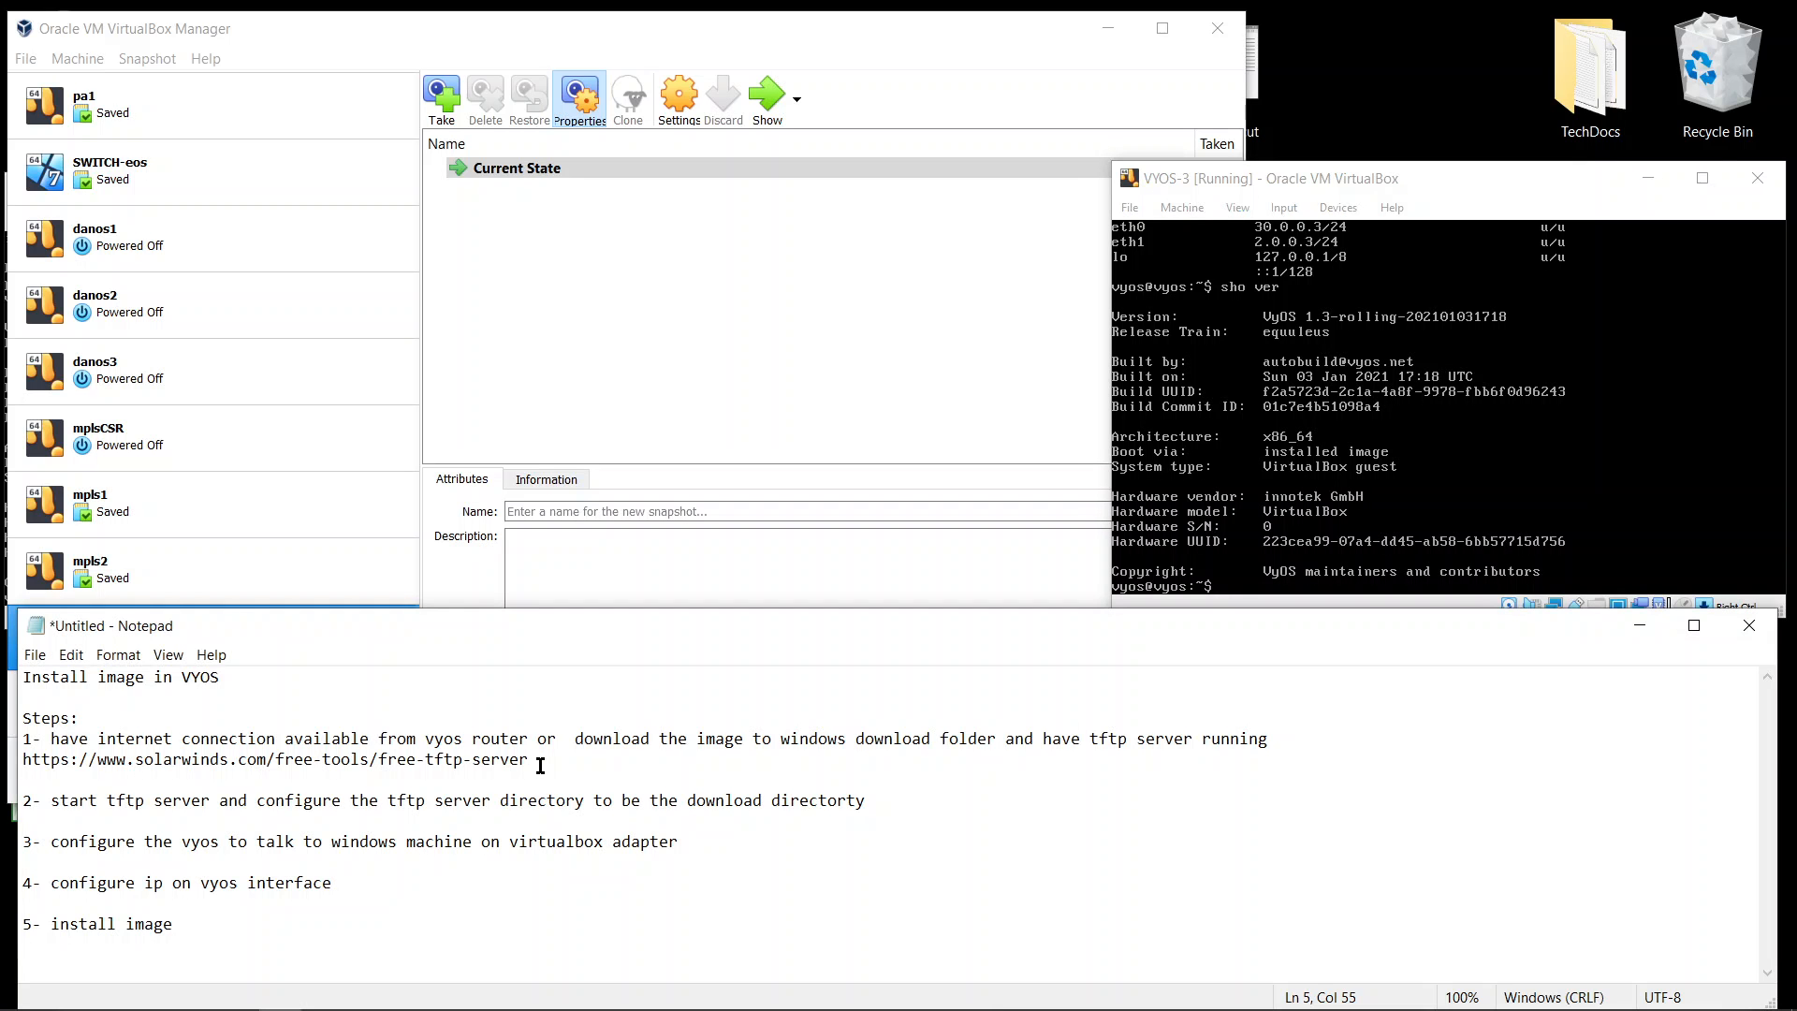
drag(540, 765, 28, 763)
click(397, 759)
Open the SolarWinds TFTP Server configuration to review its root directory, then cancel the dialog
click(1013, 996)
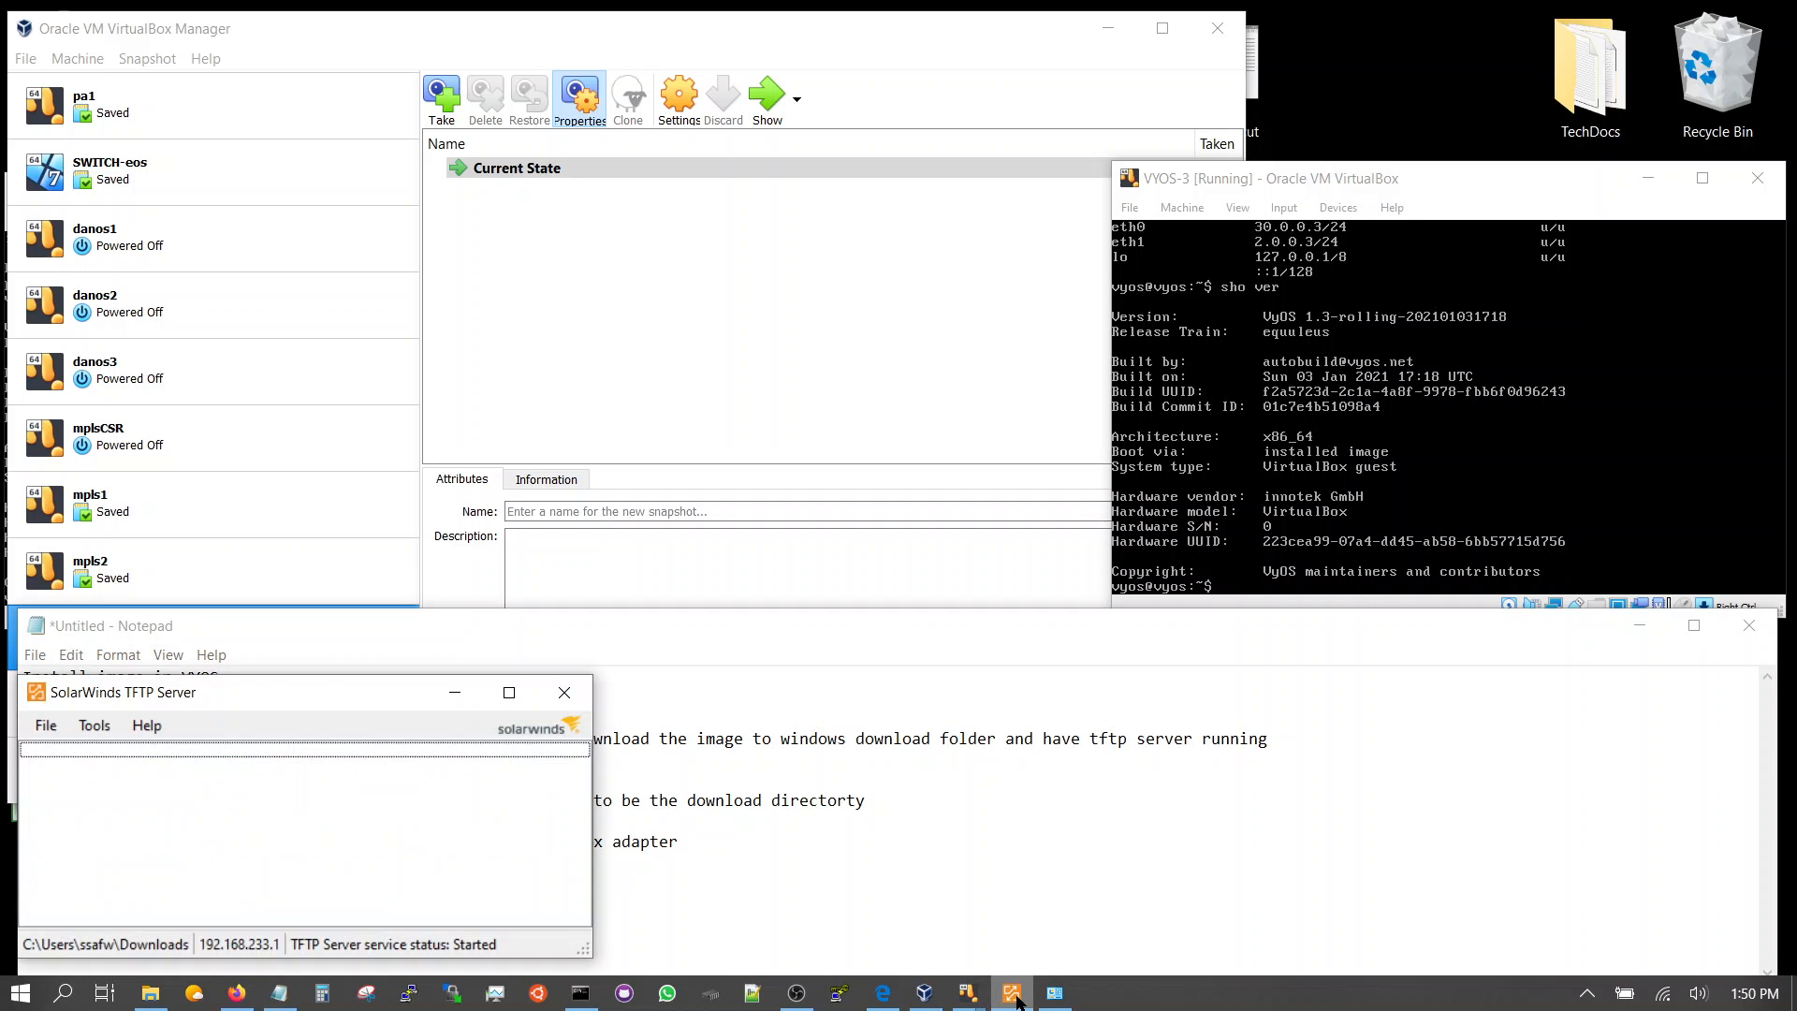
click(49, 728)
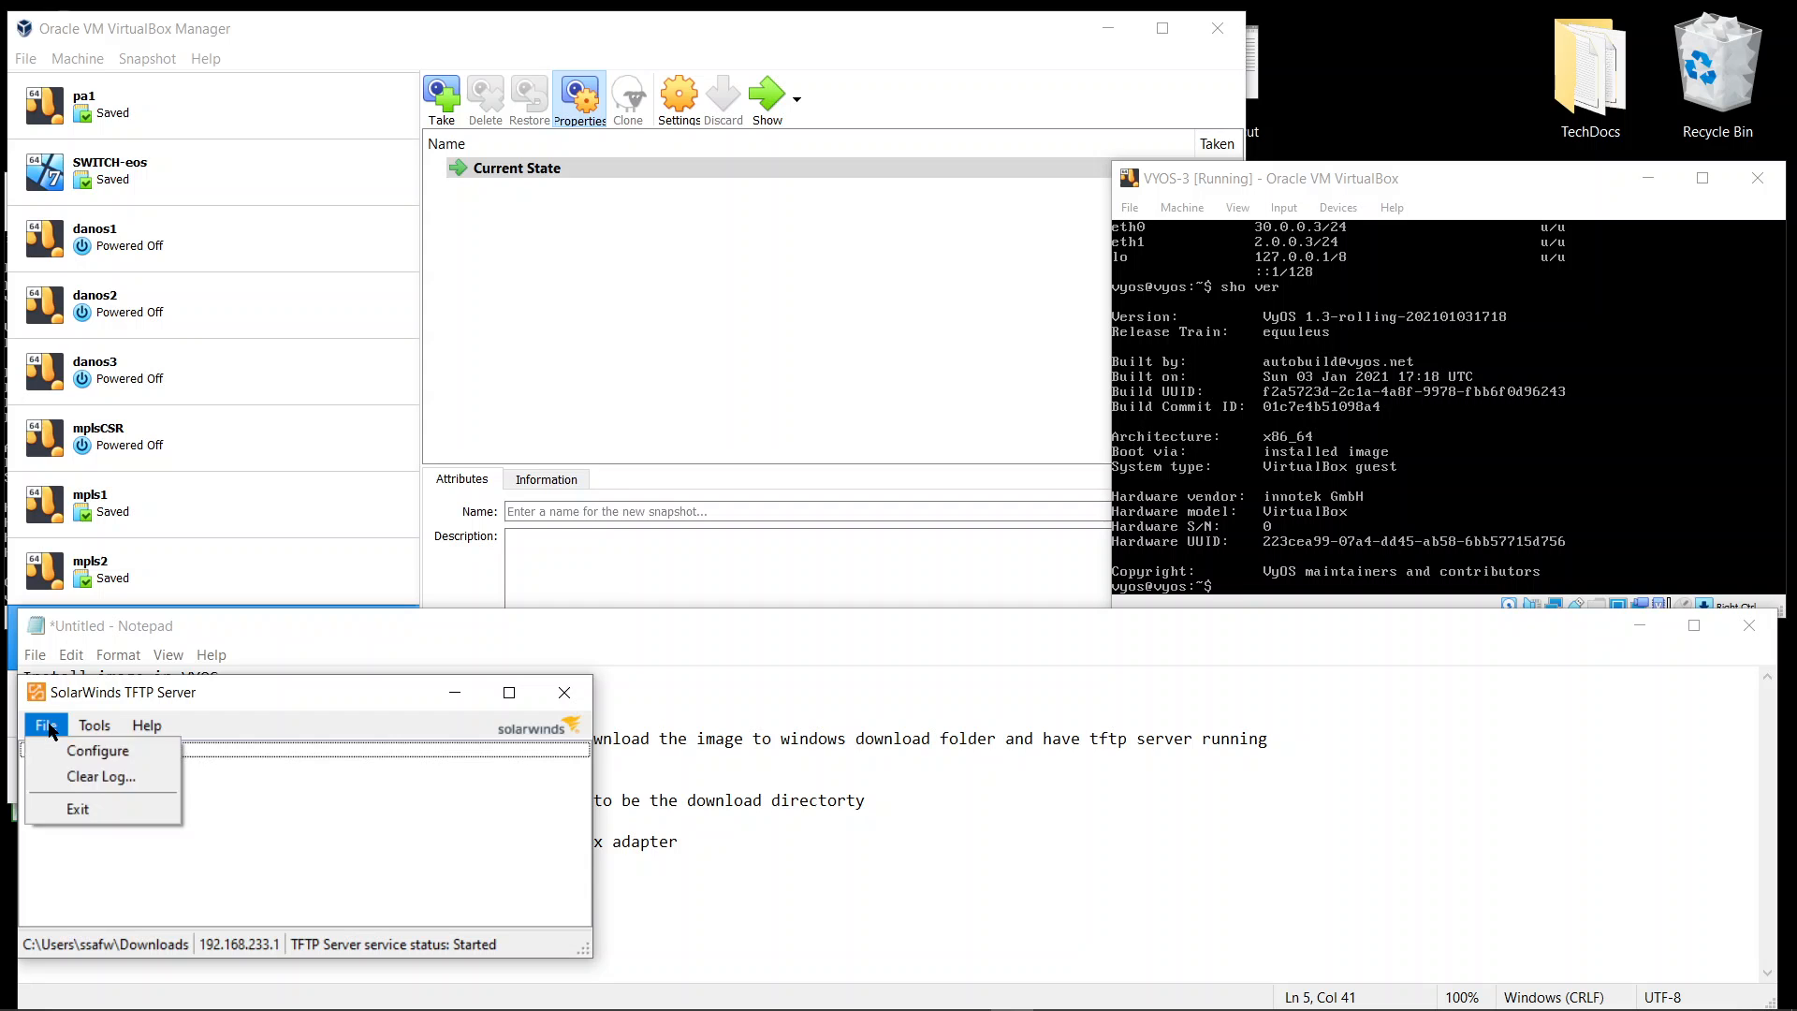
click(83, 748)
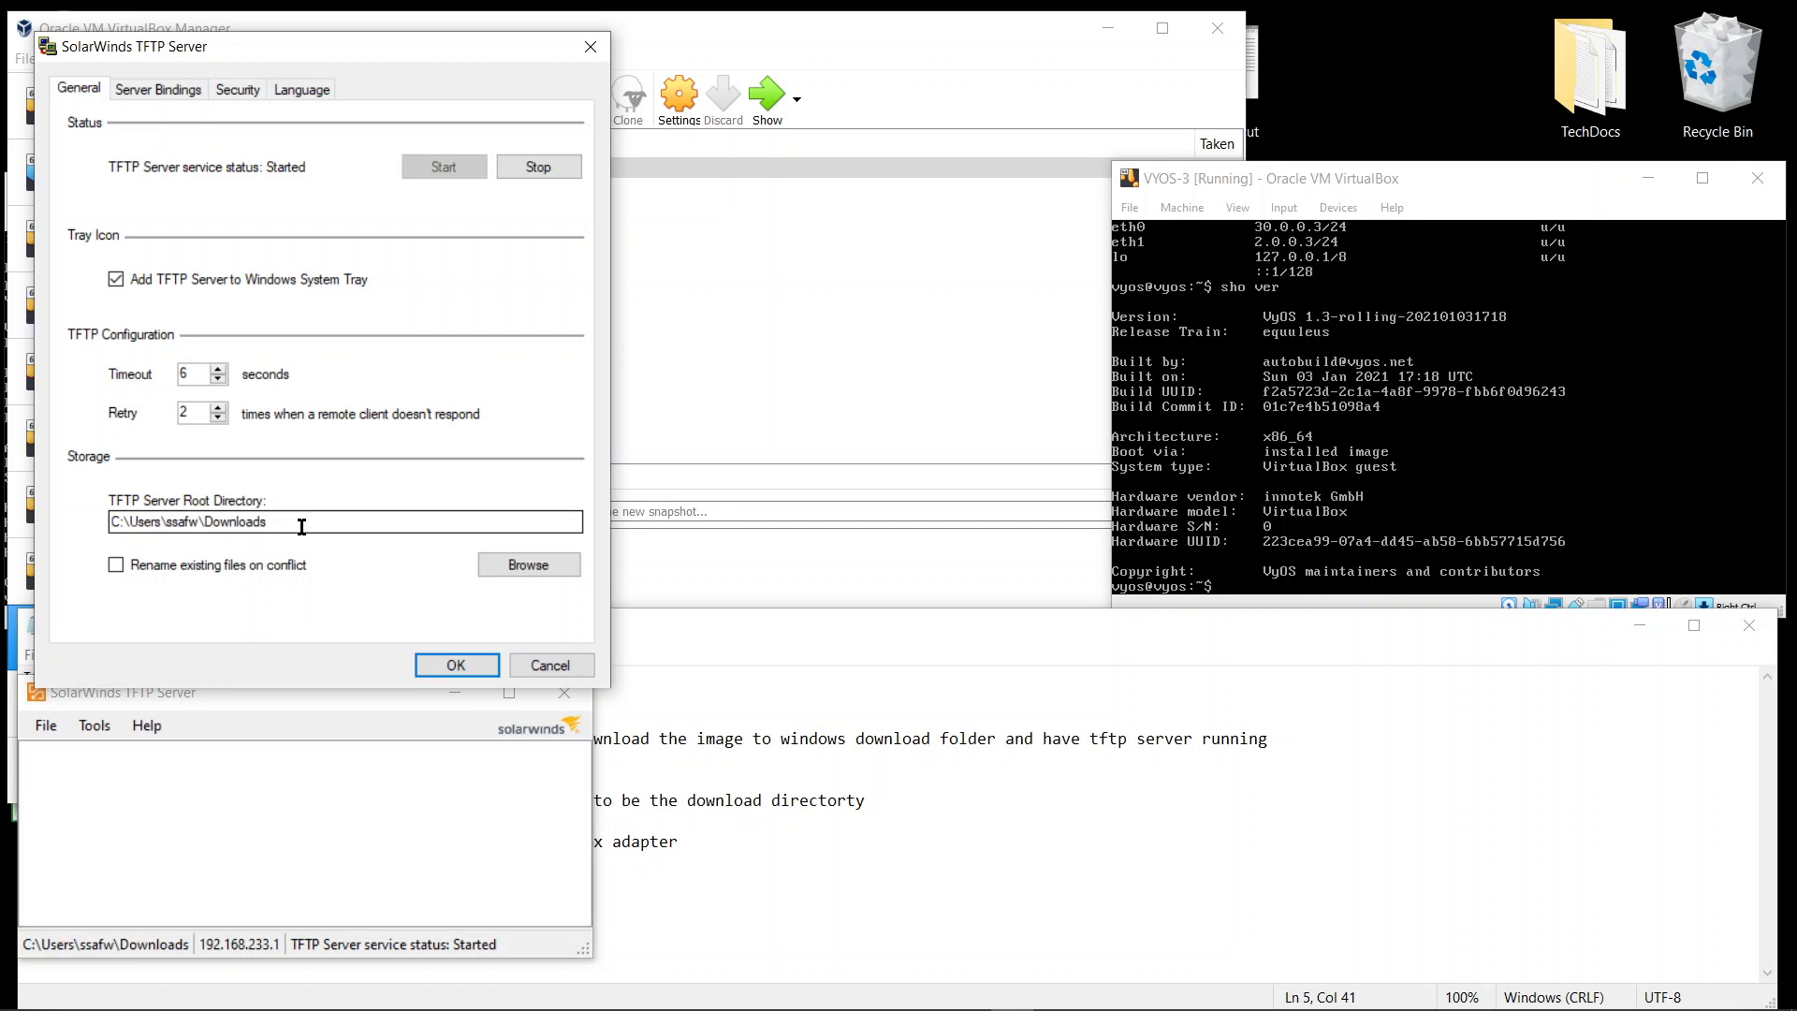
click(552, 667)
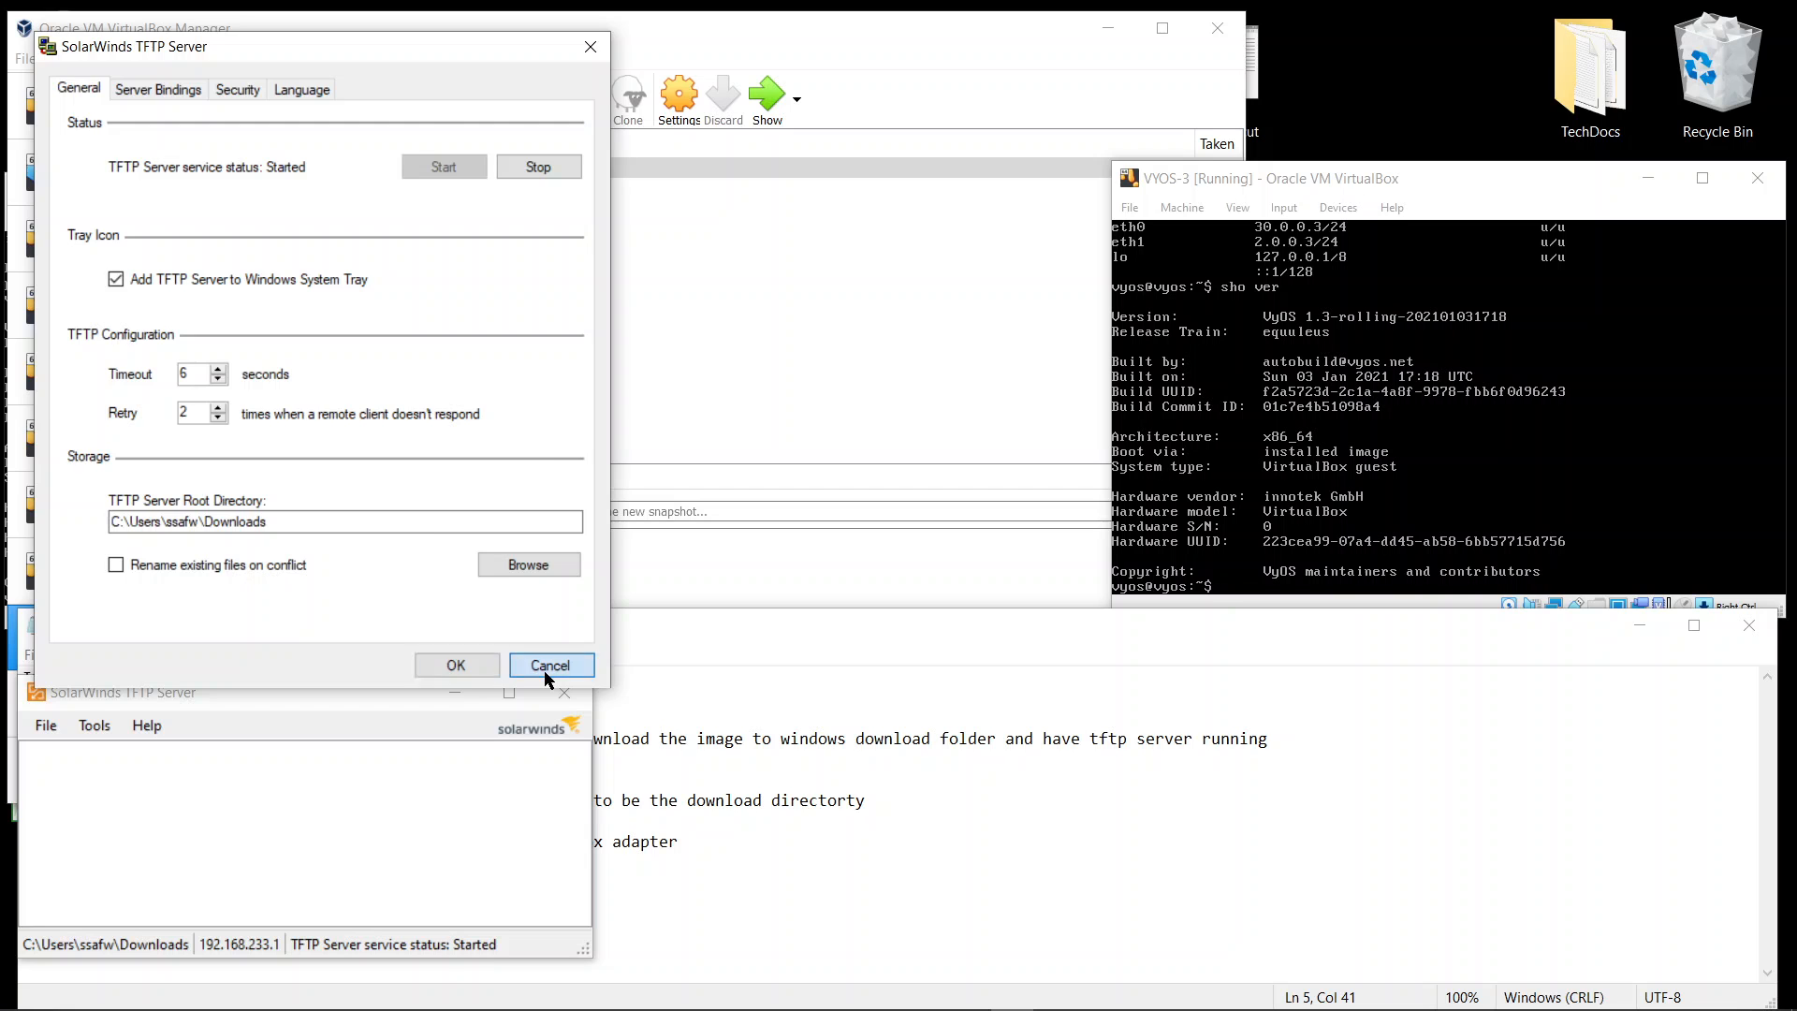
click(687, 648)
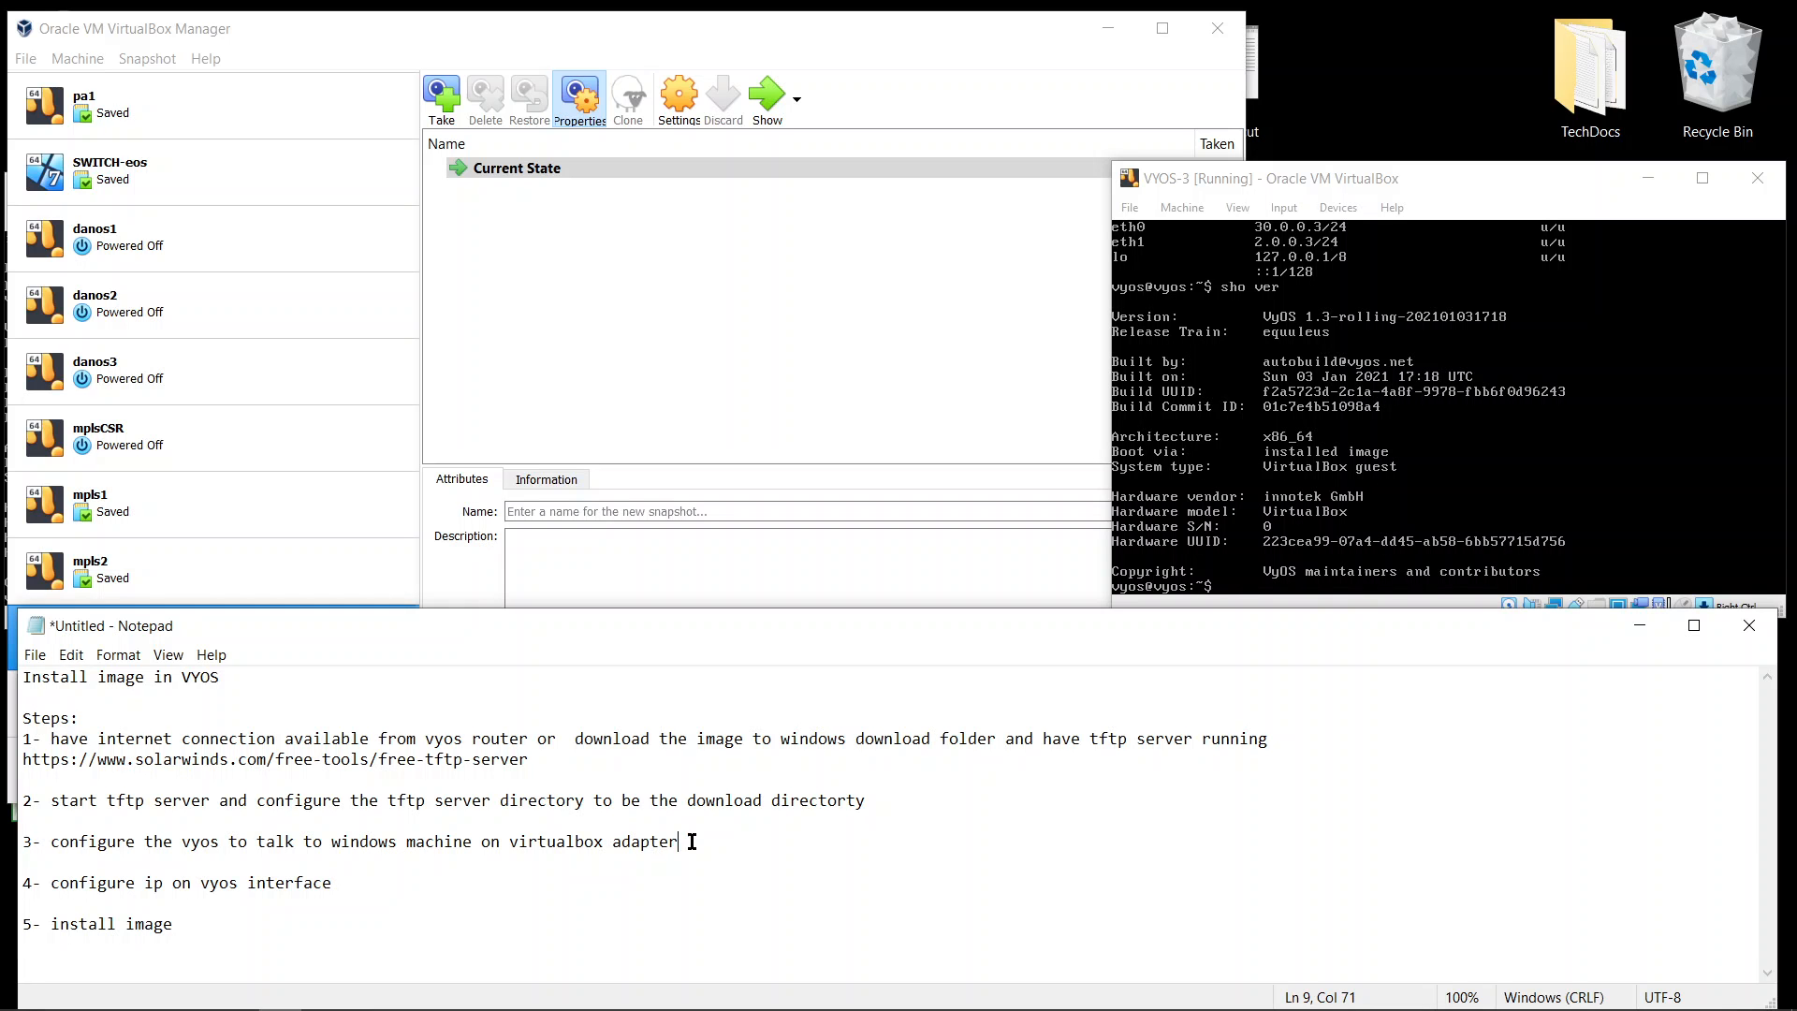
Highlight step 3 about connecting VyOS to the Windows machine in the notes
drag(690, 842, 291, 820)
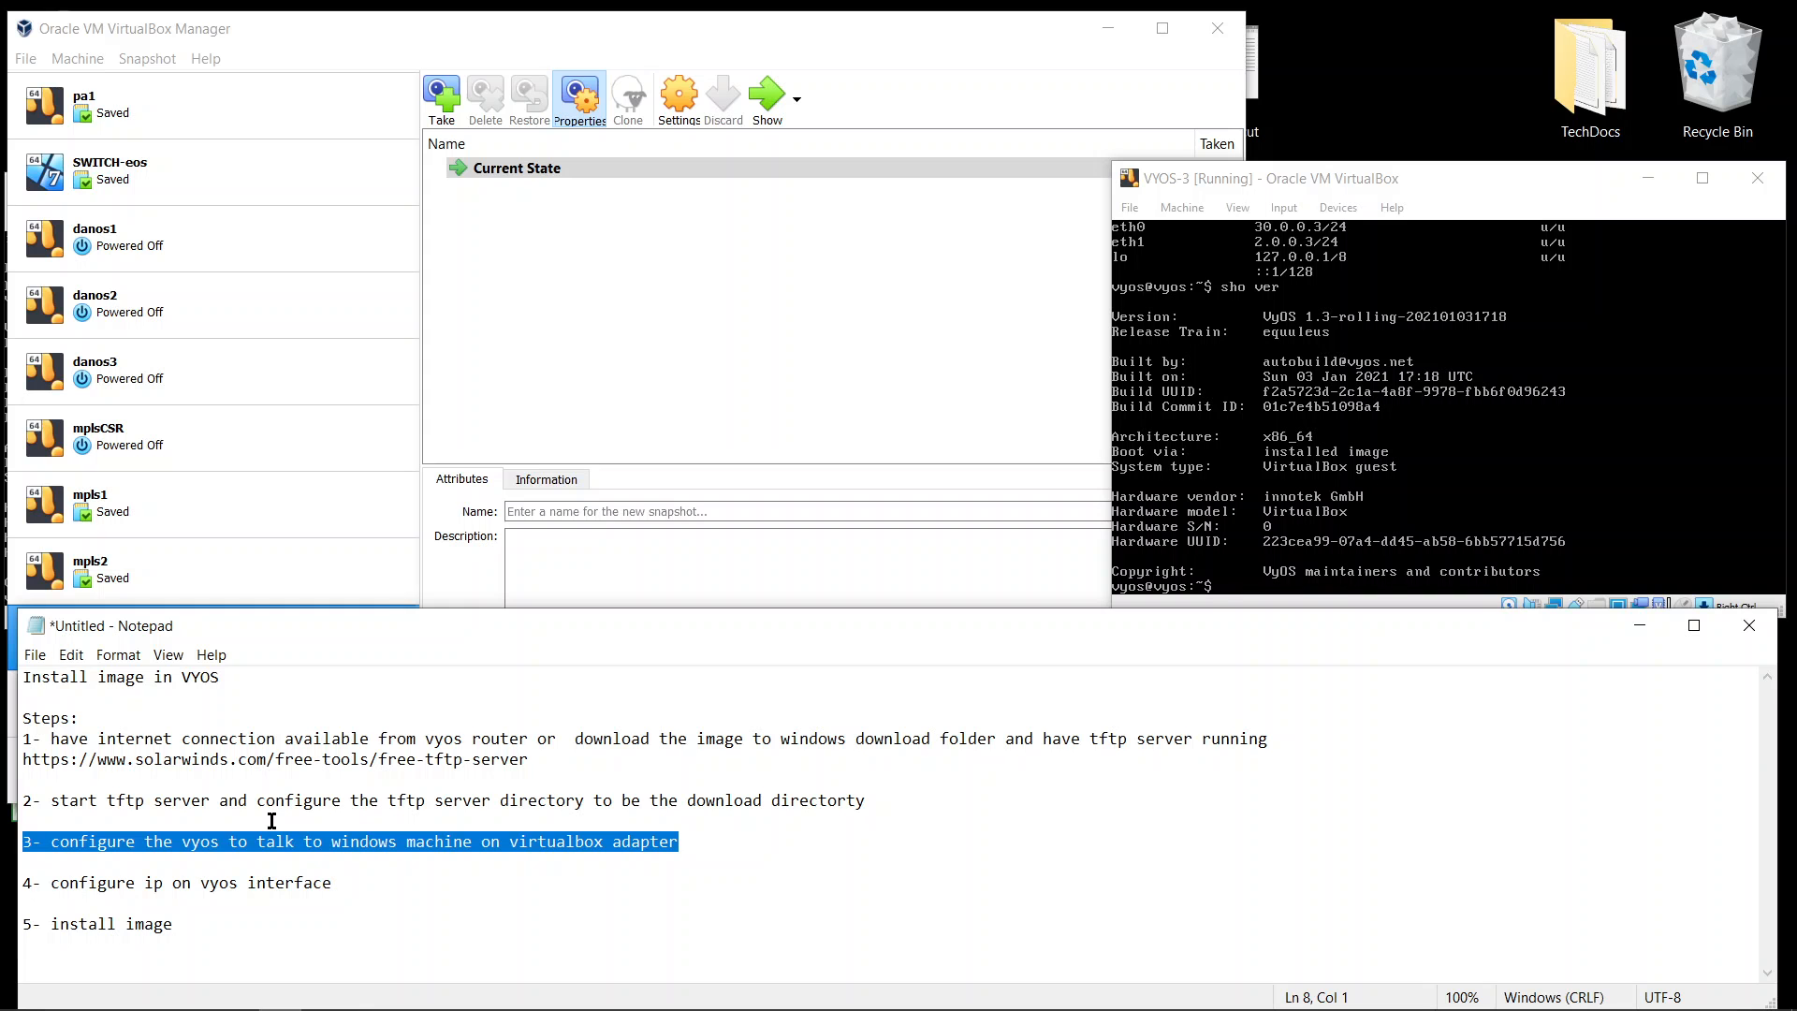
click(564, 842)
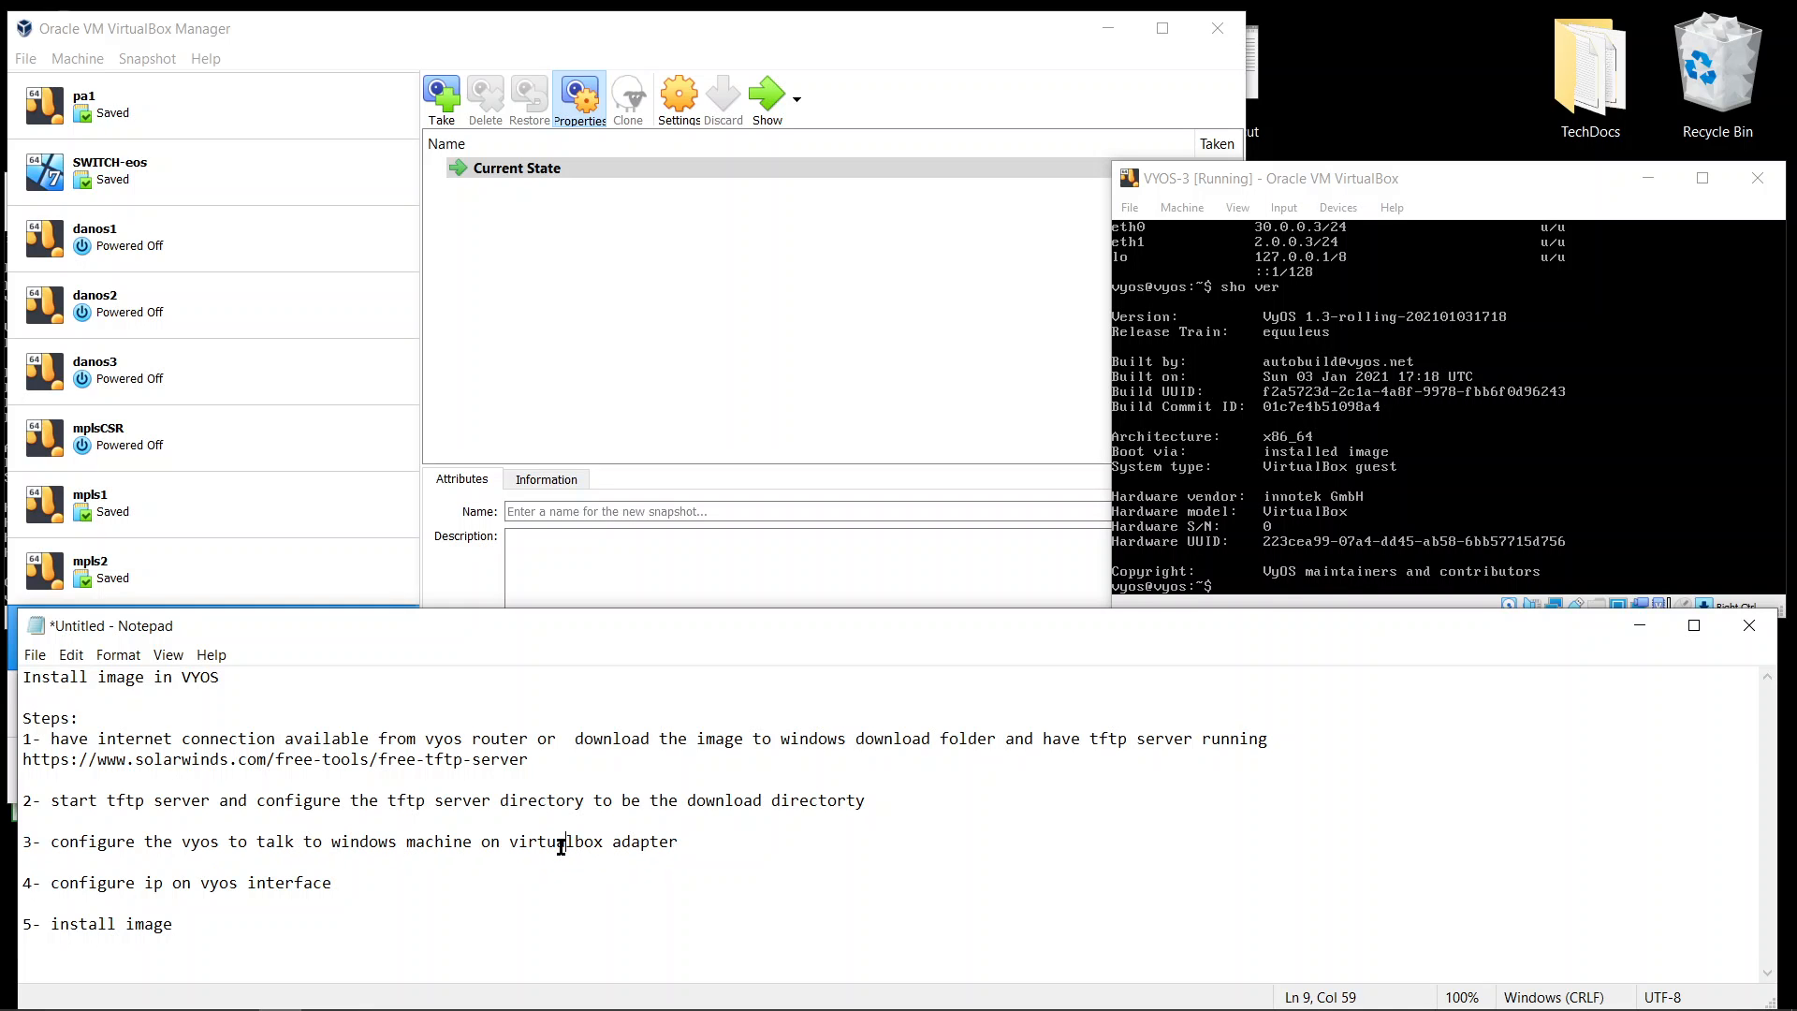
click(688, 842)
Show the interfaces on the VYOS-3 router console with sho interfaces
click(1224, 184)
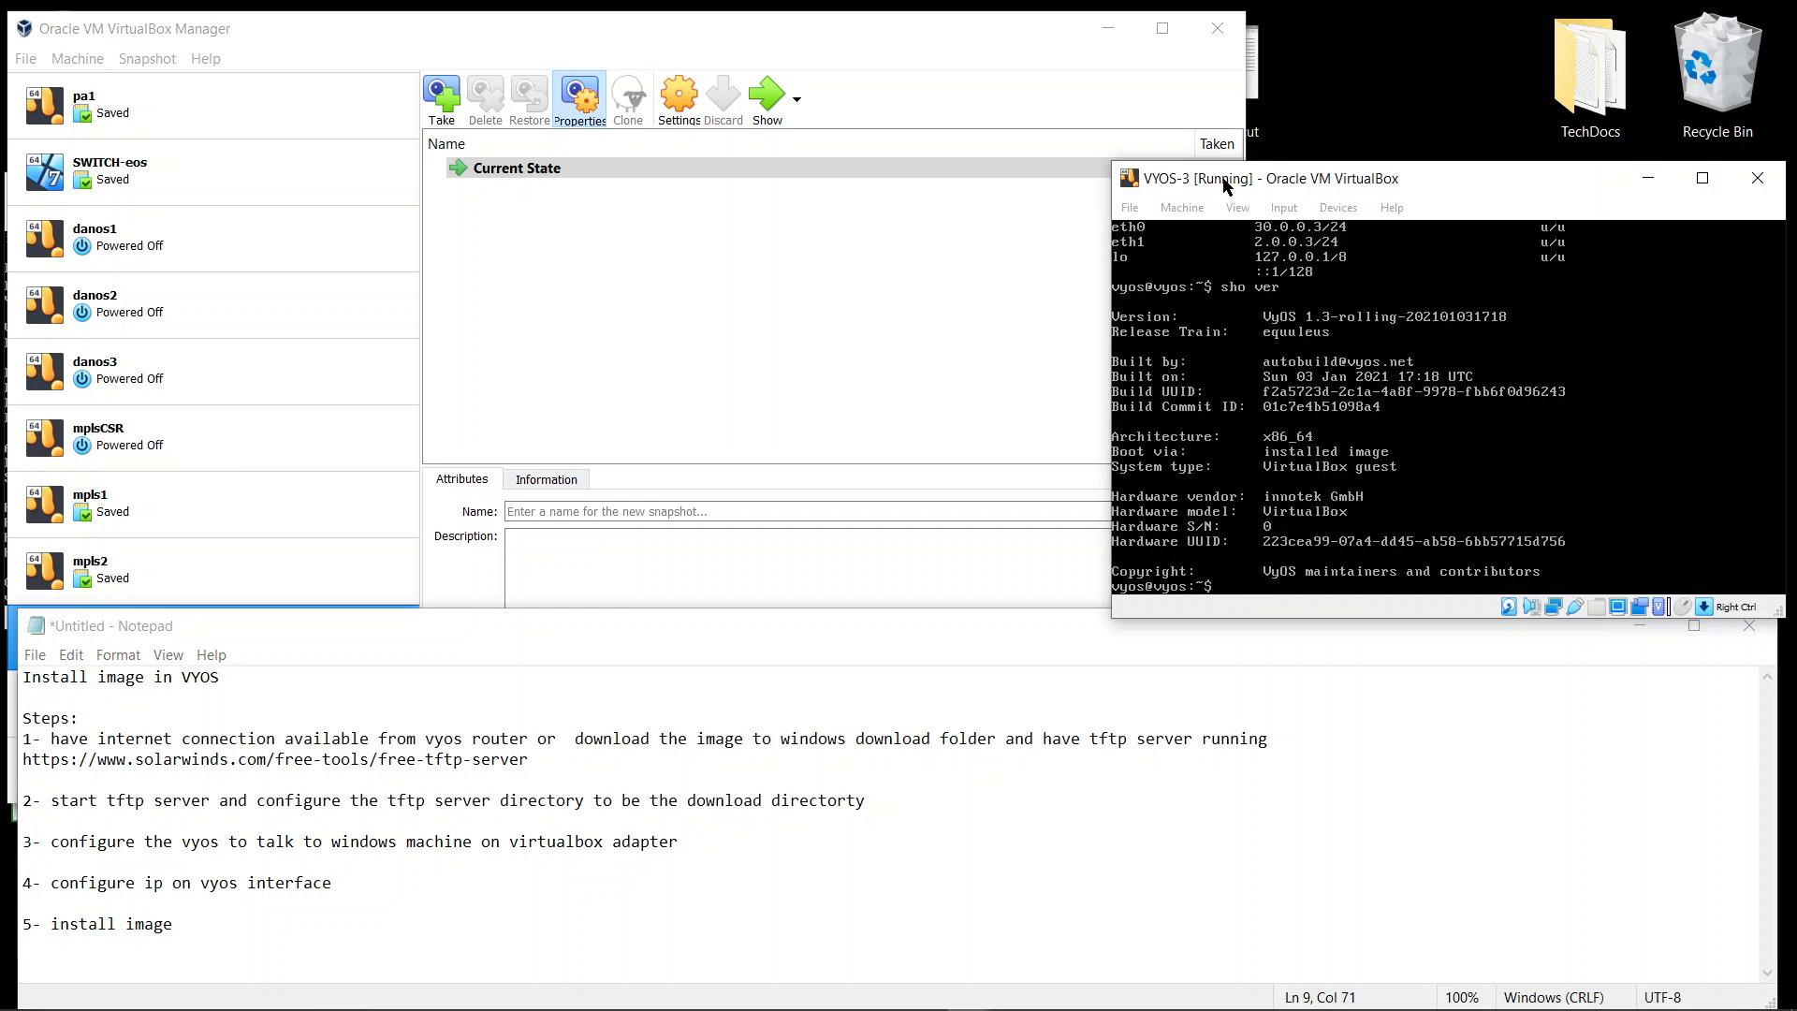
key(Return)
key(Return)
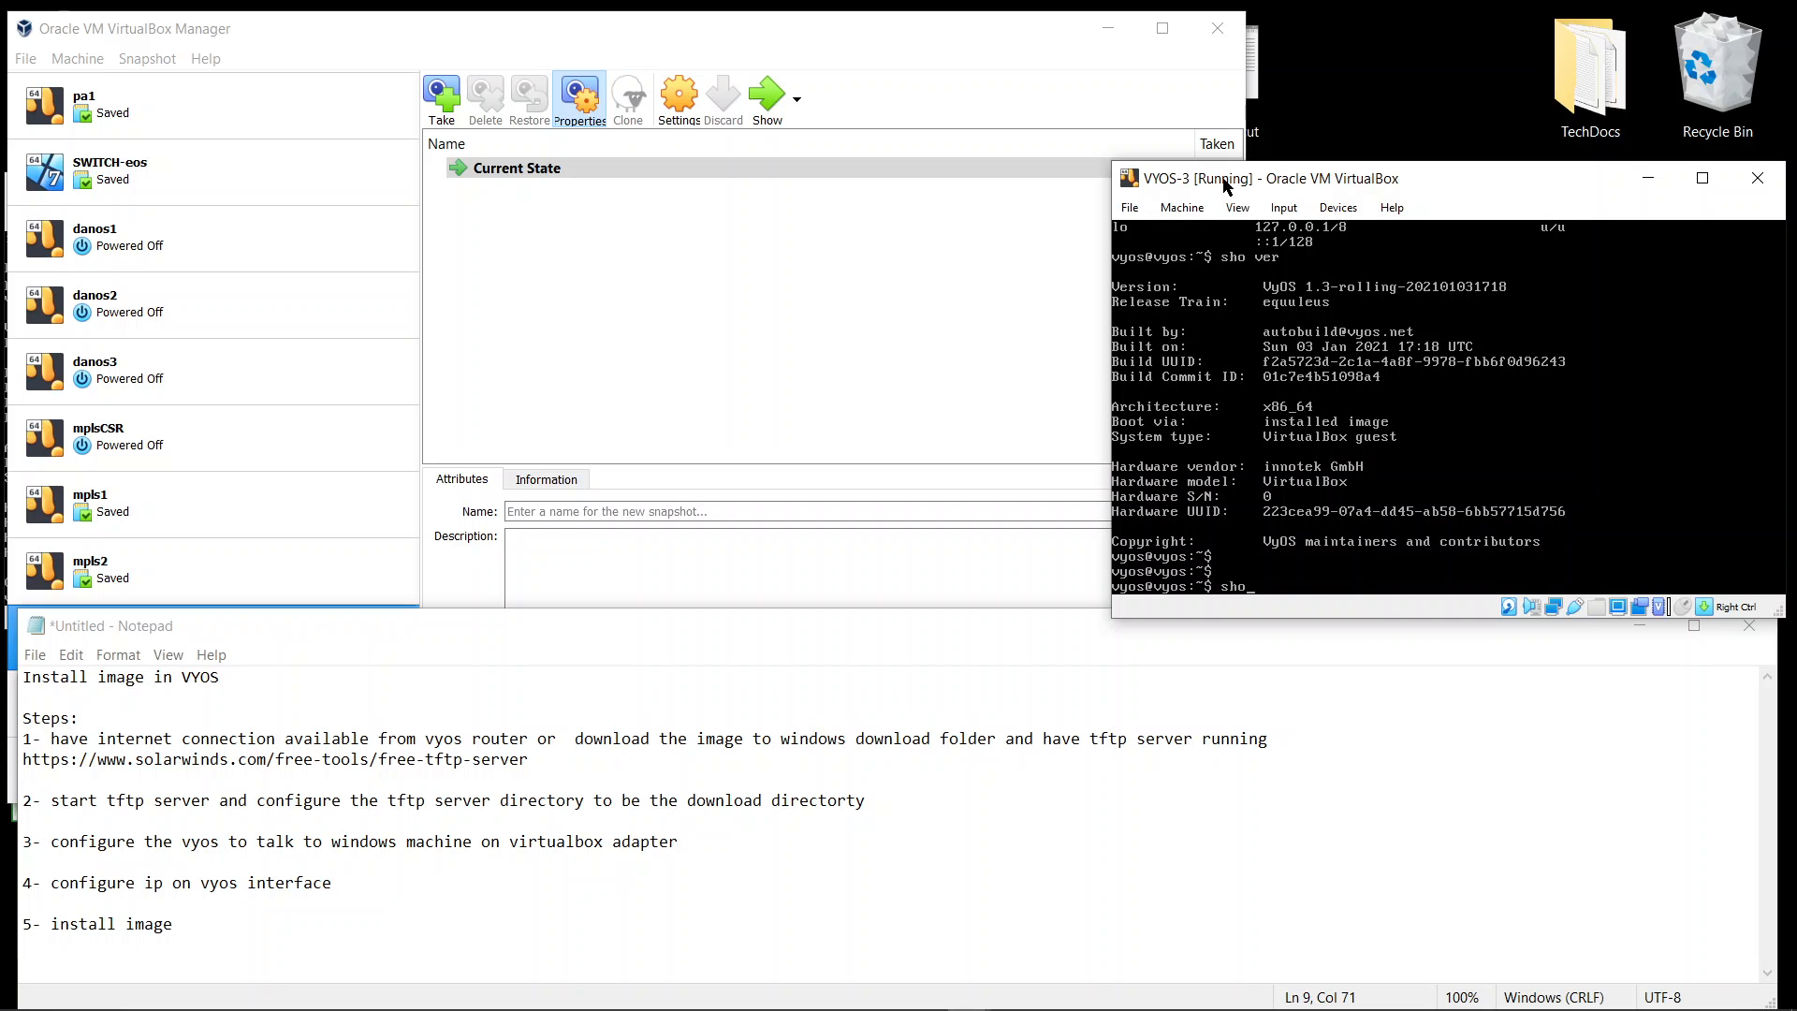
text(sho interfaces)
key(Return)
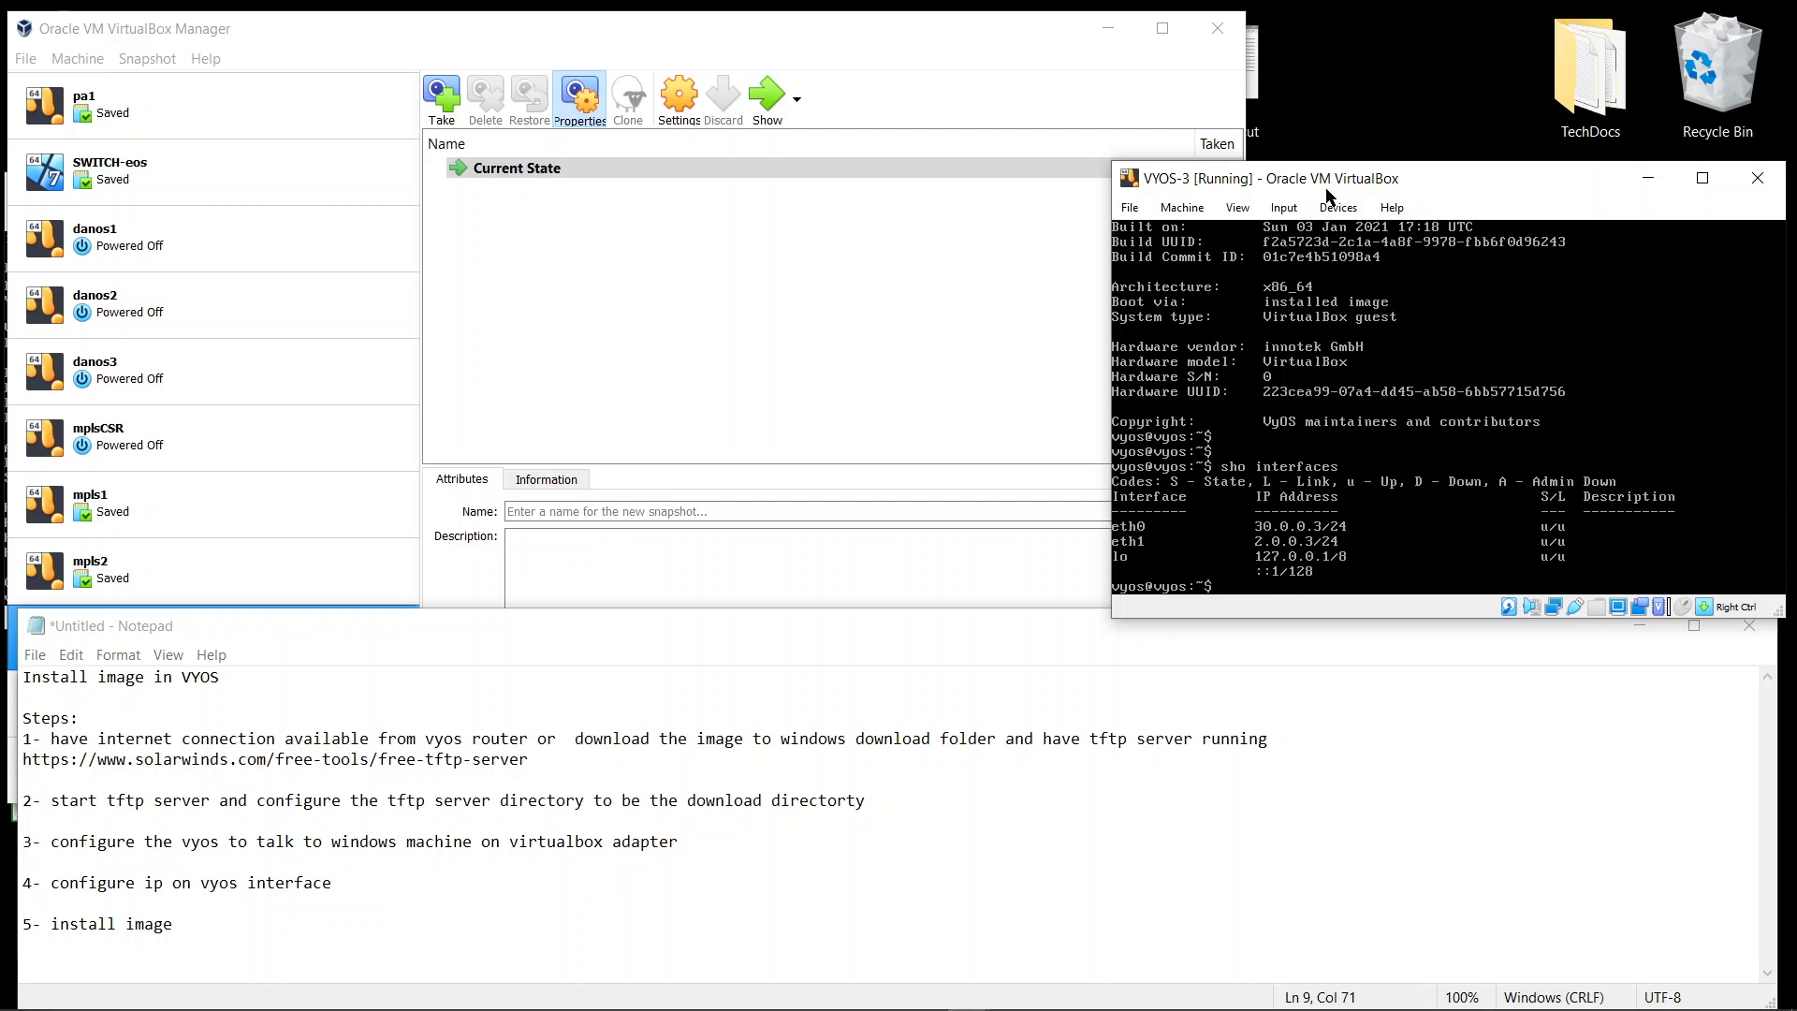
Power off the VYOS-3 router from its console with poweroff and confirm
text(poweroff)
key(Return)
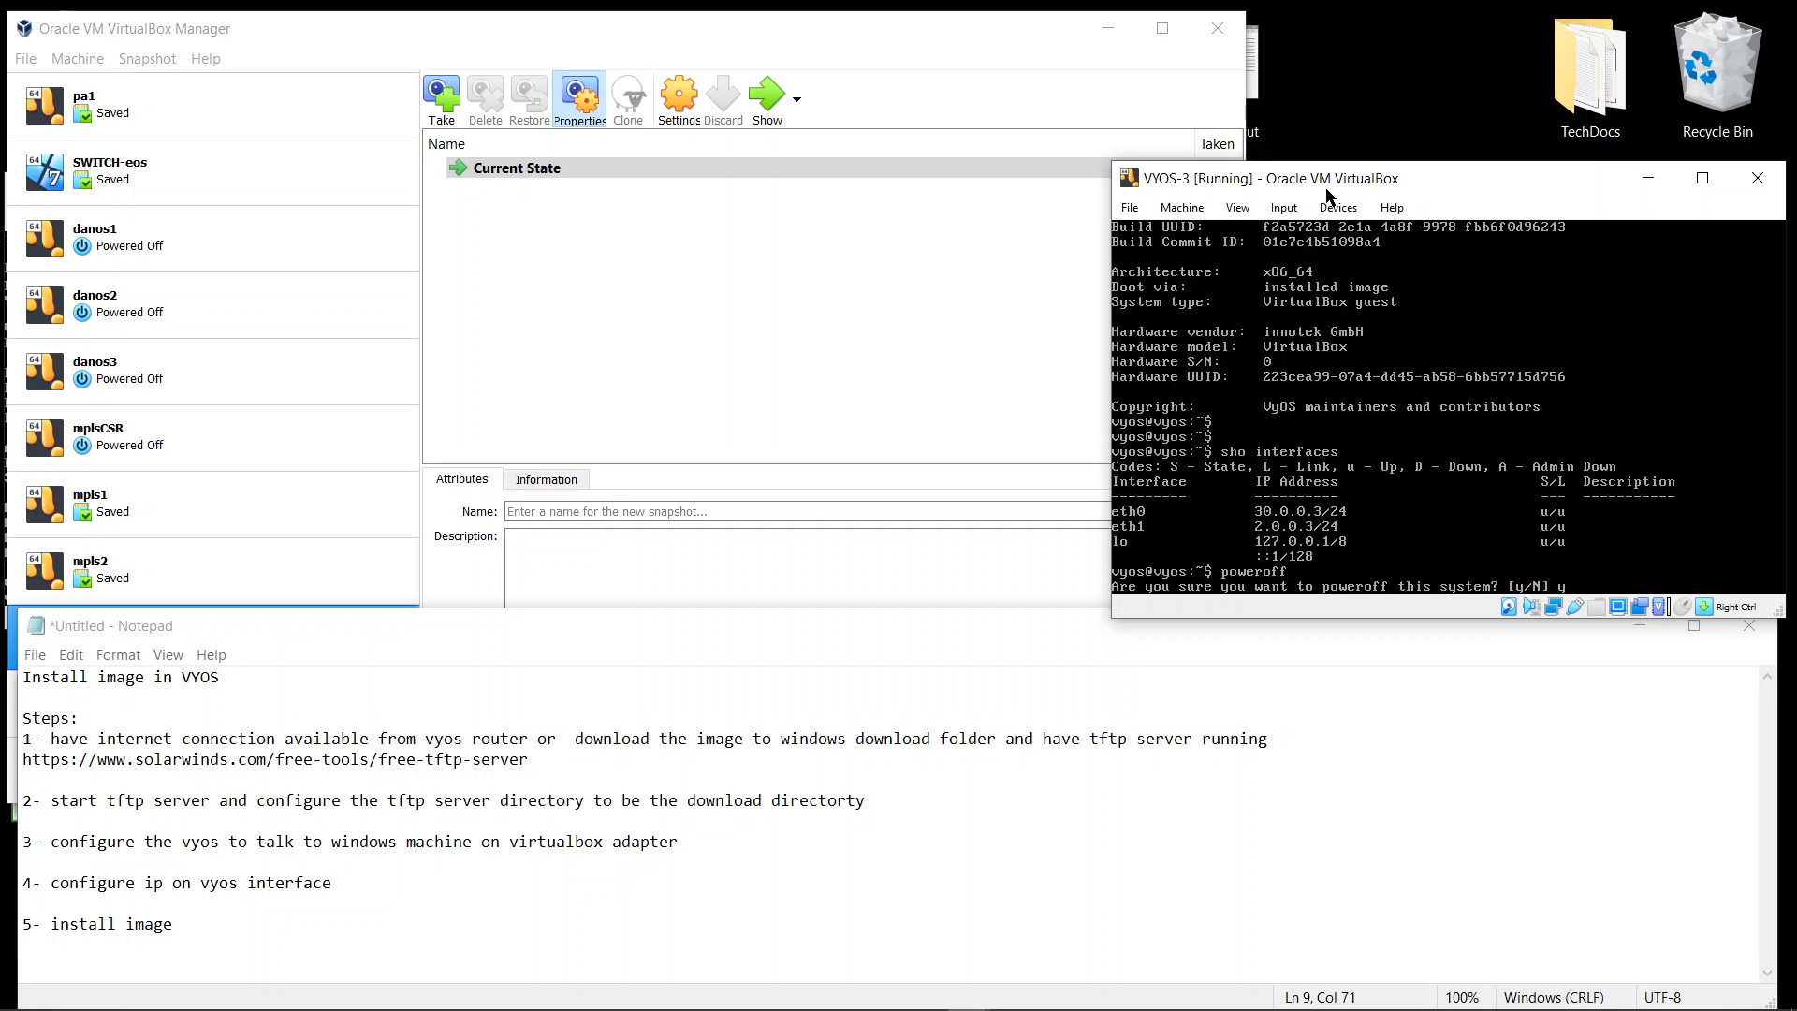
key(Return)
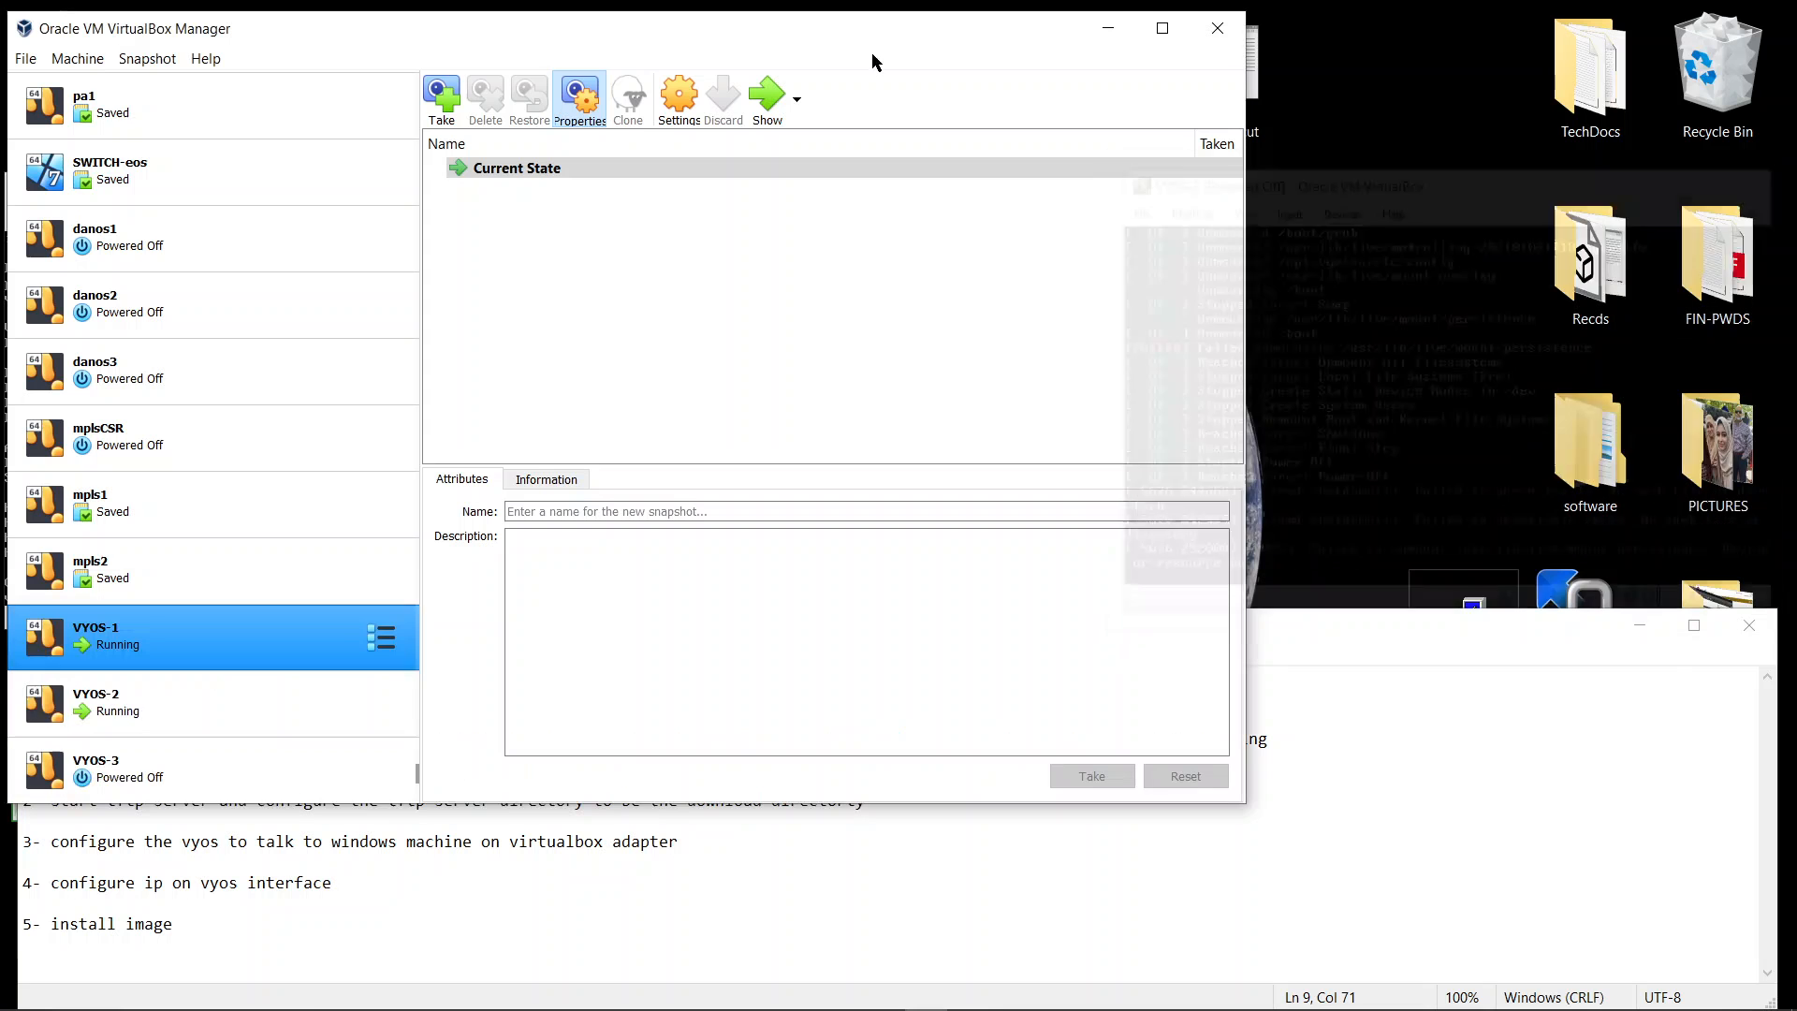
click(157, 780)
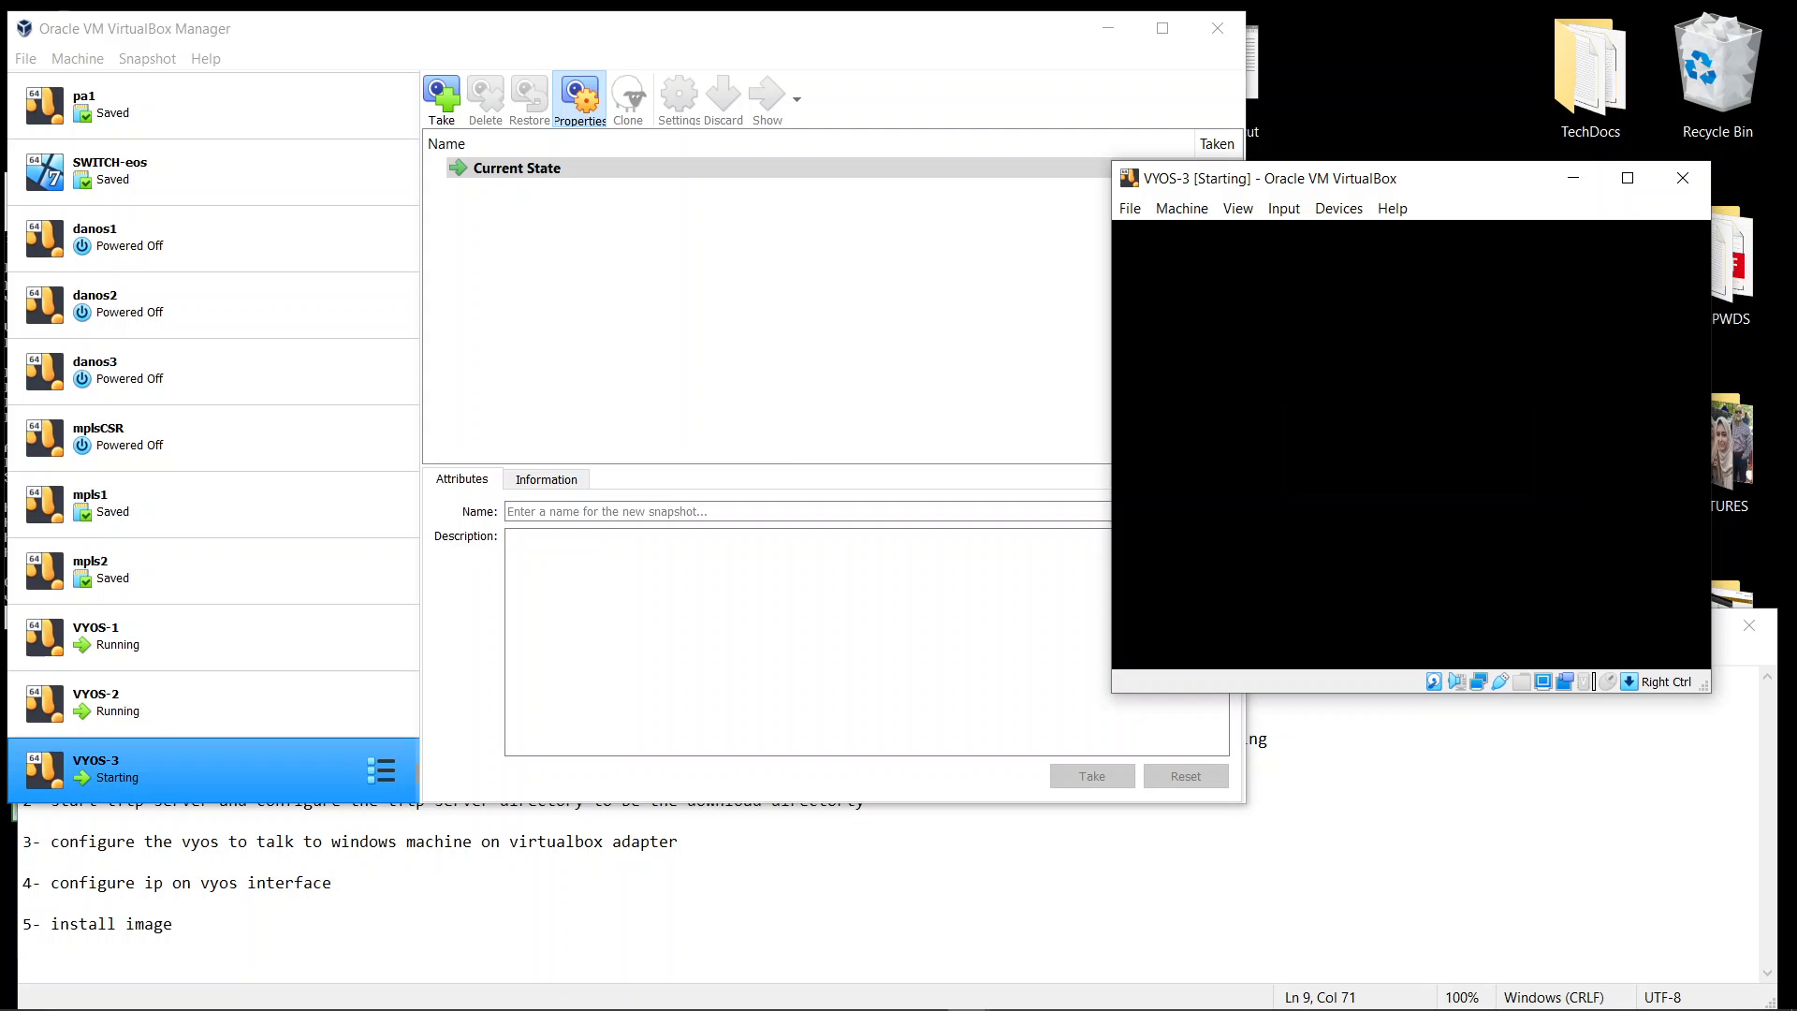
click(1693, 182)
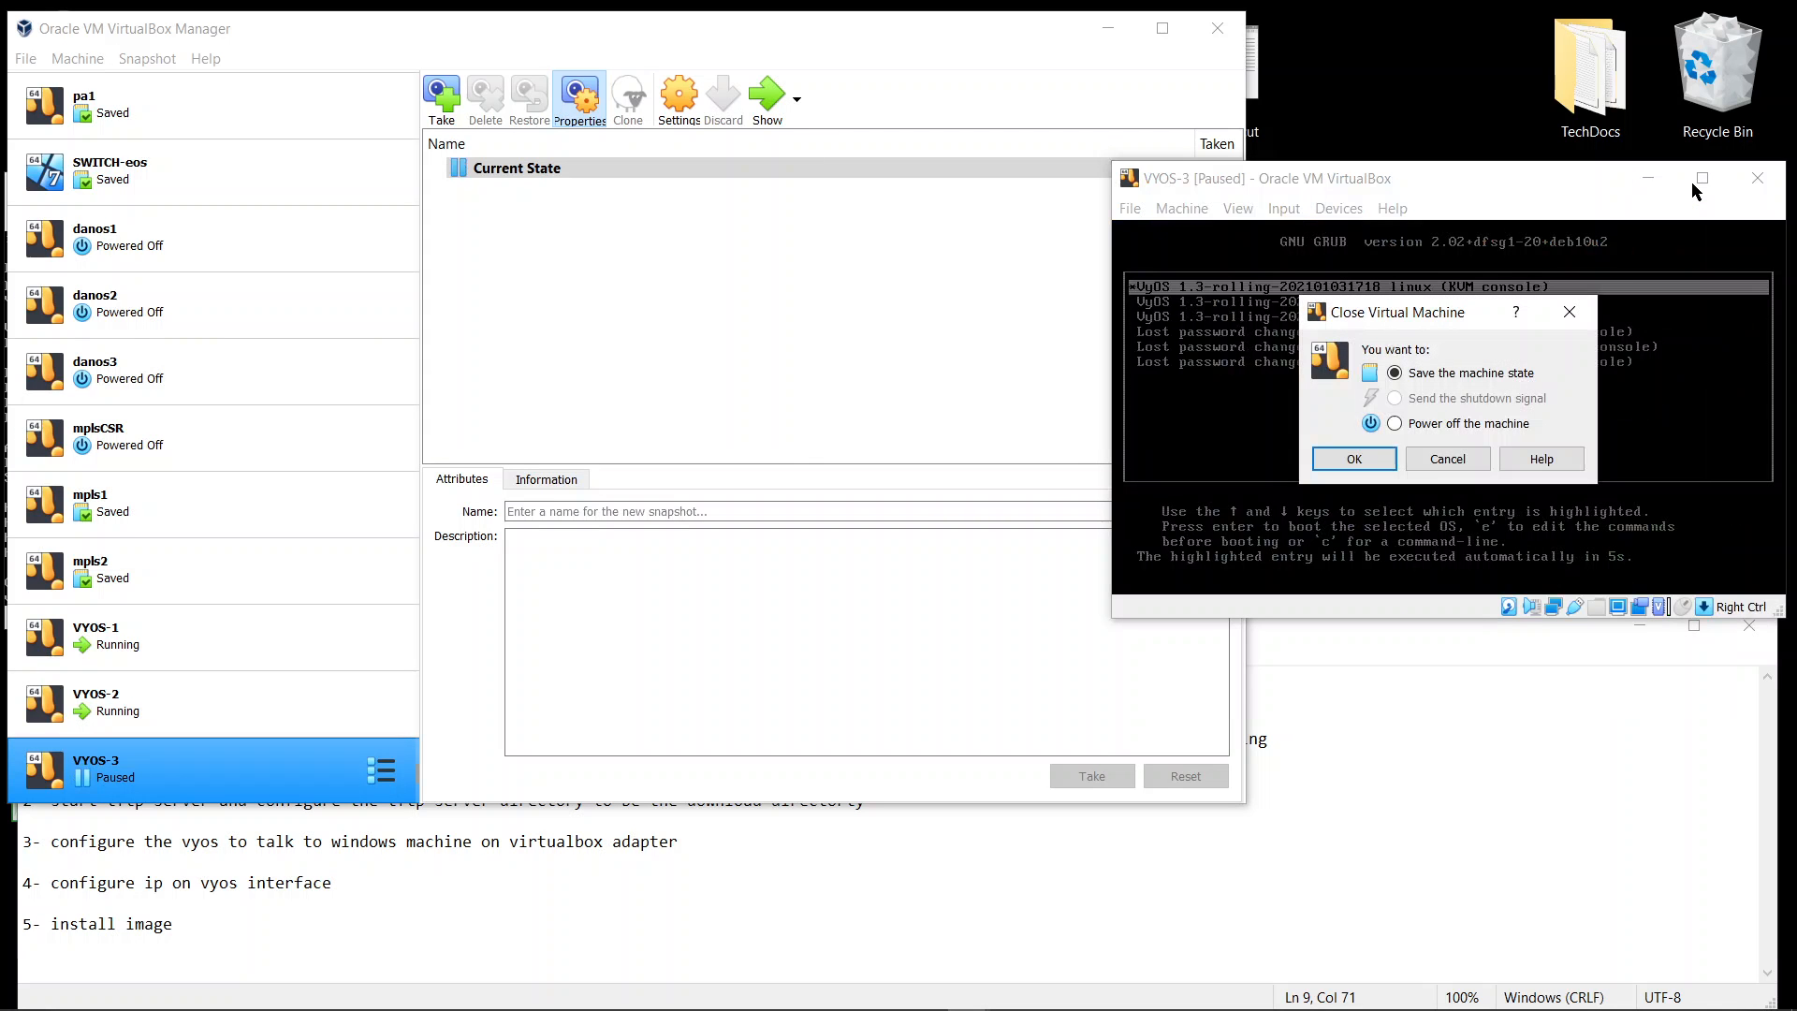
click(1467, 426)
click(1355, 459)
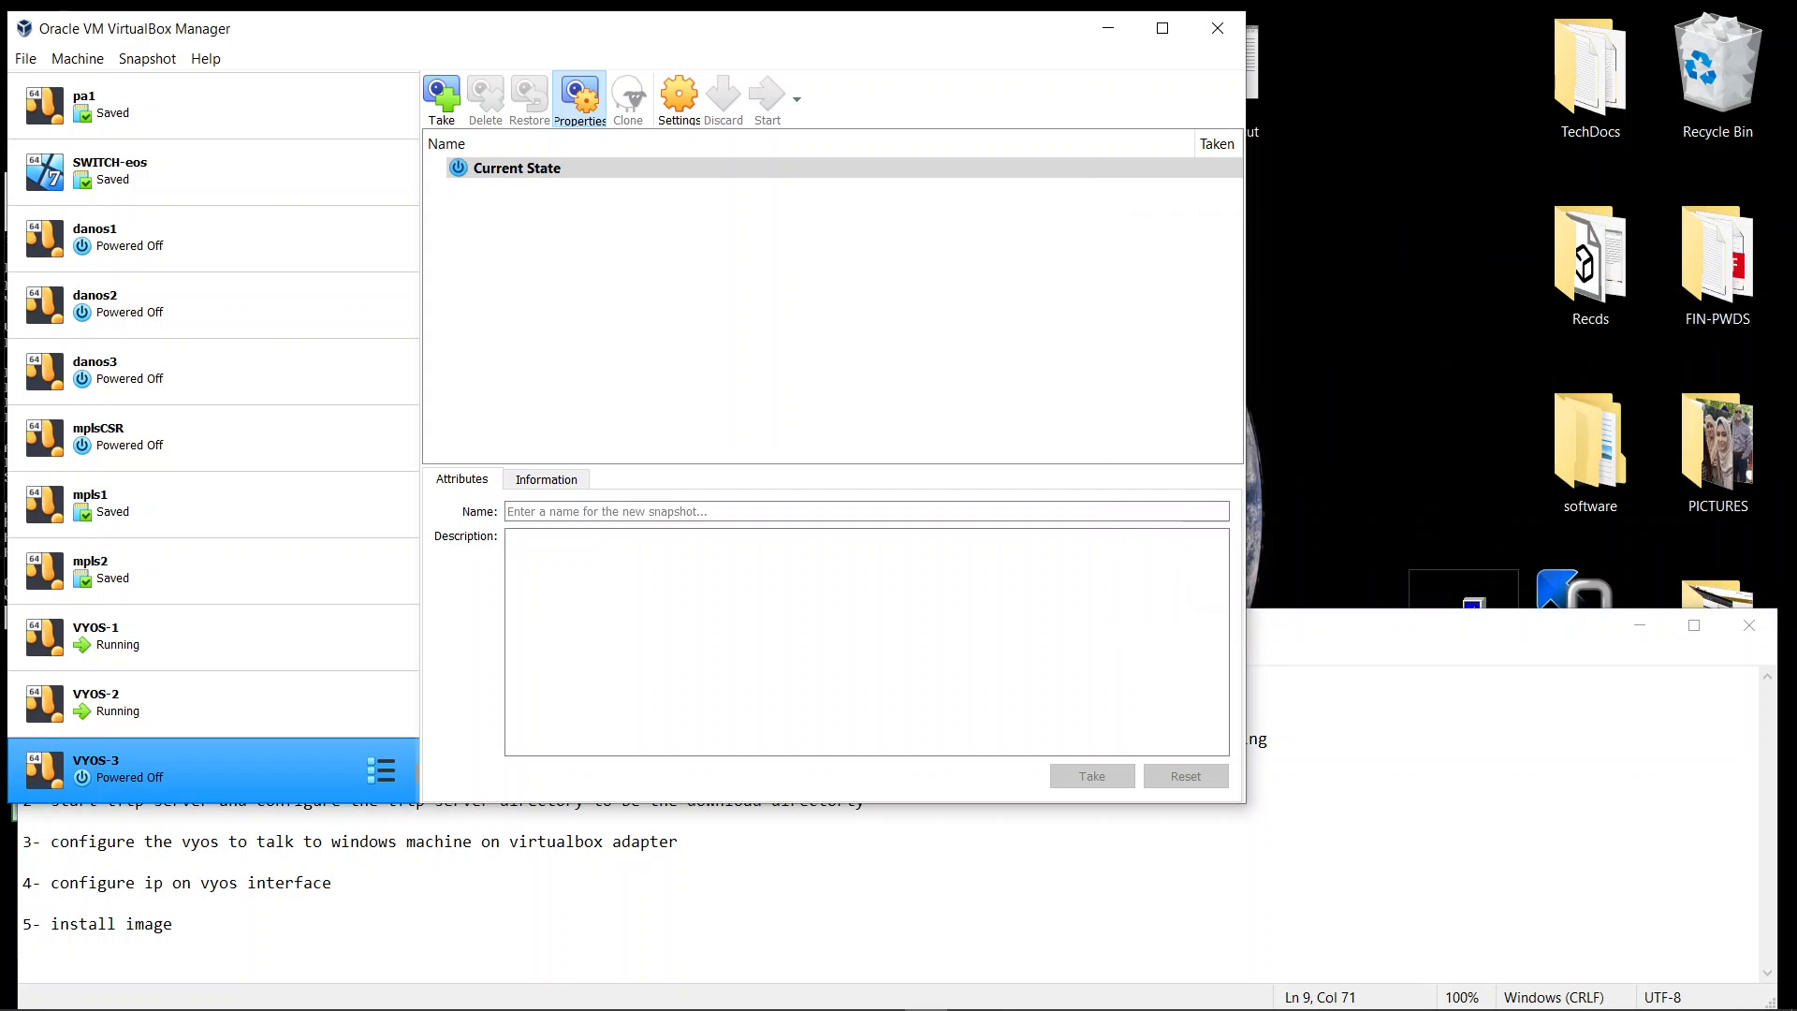
Open VYOS-3's network settings, enable Adapter 3 and attach it to Host-only Adapter
click(1163, 34)
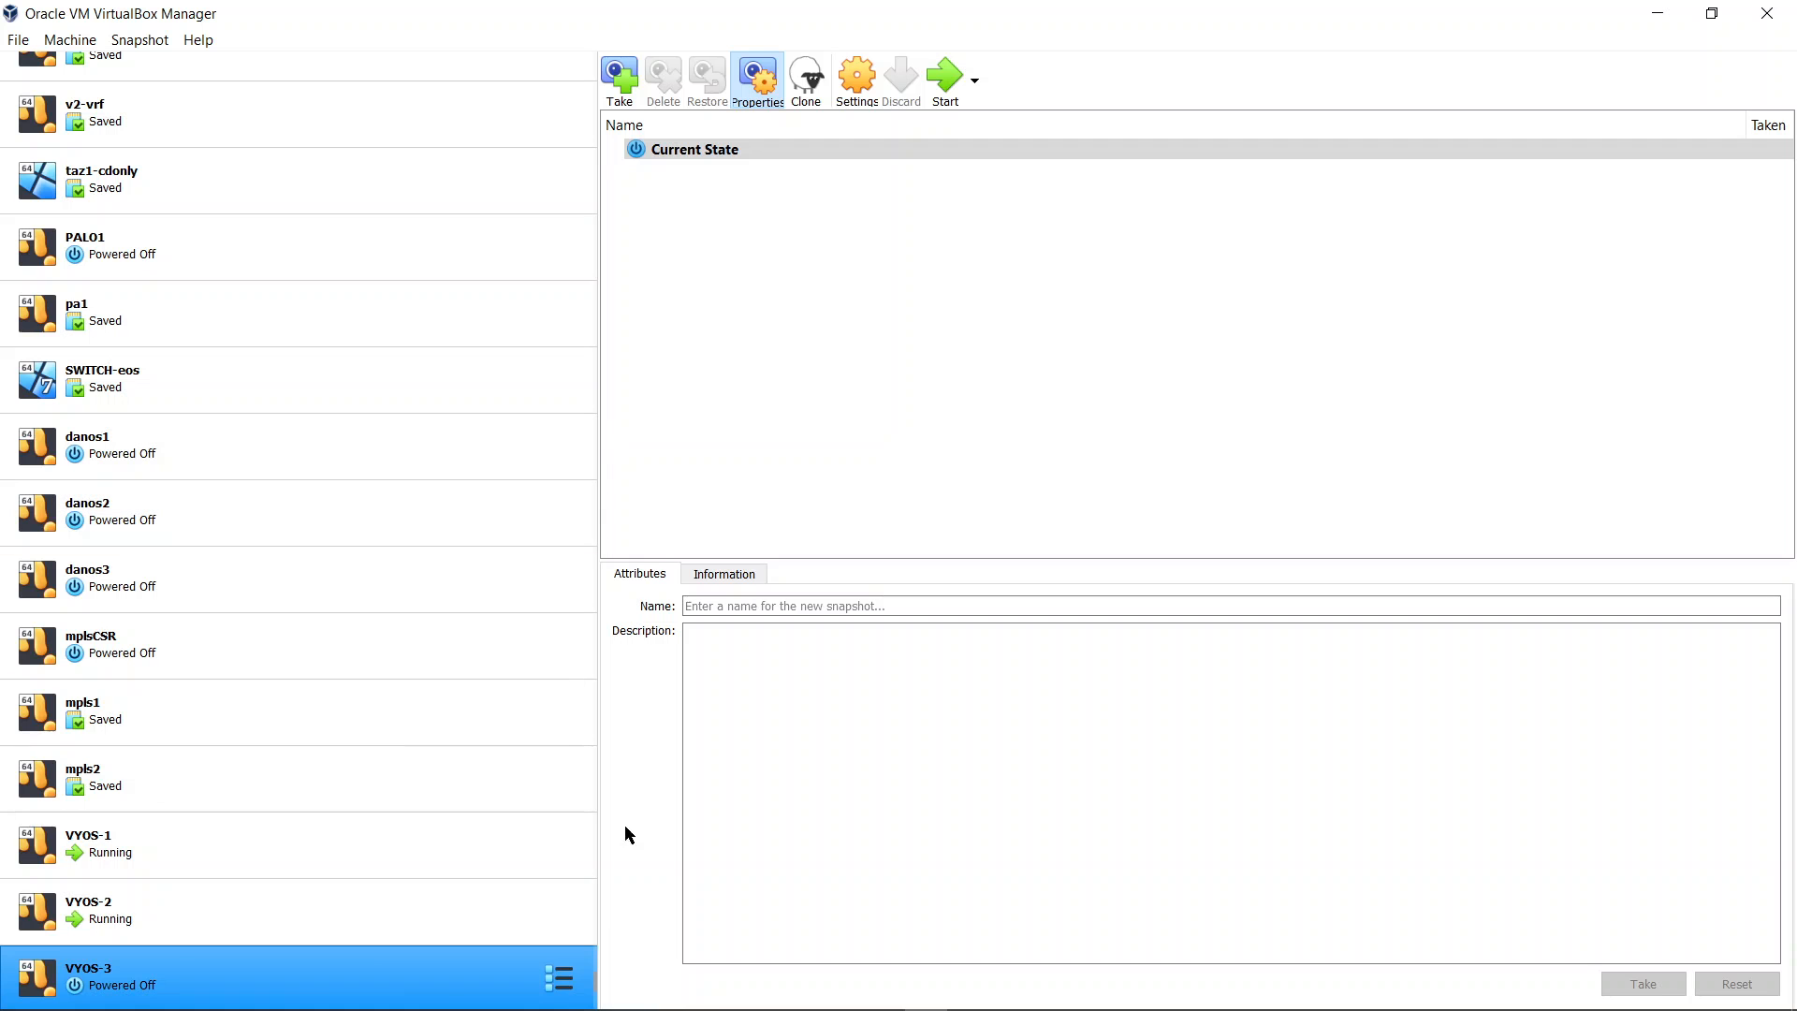
click(541, 992)
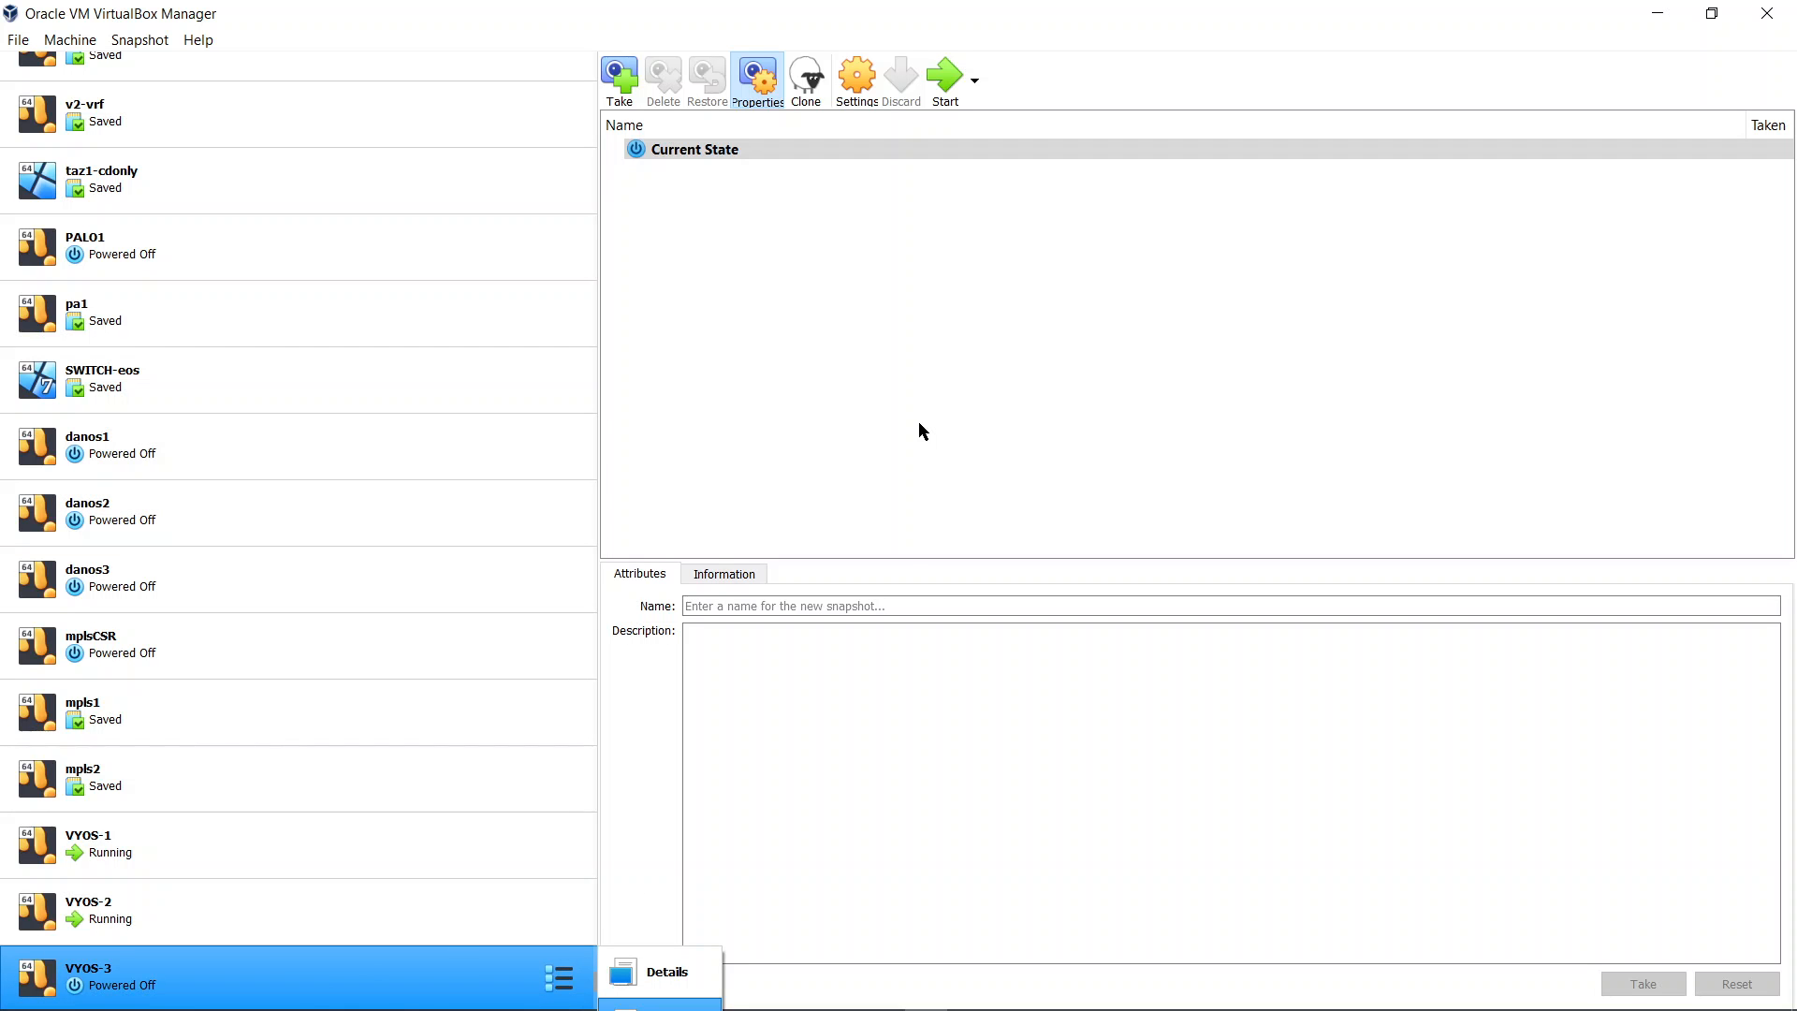
click(853, 88)
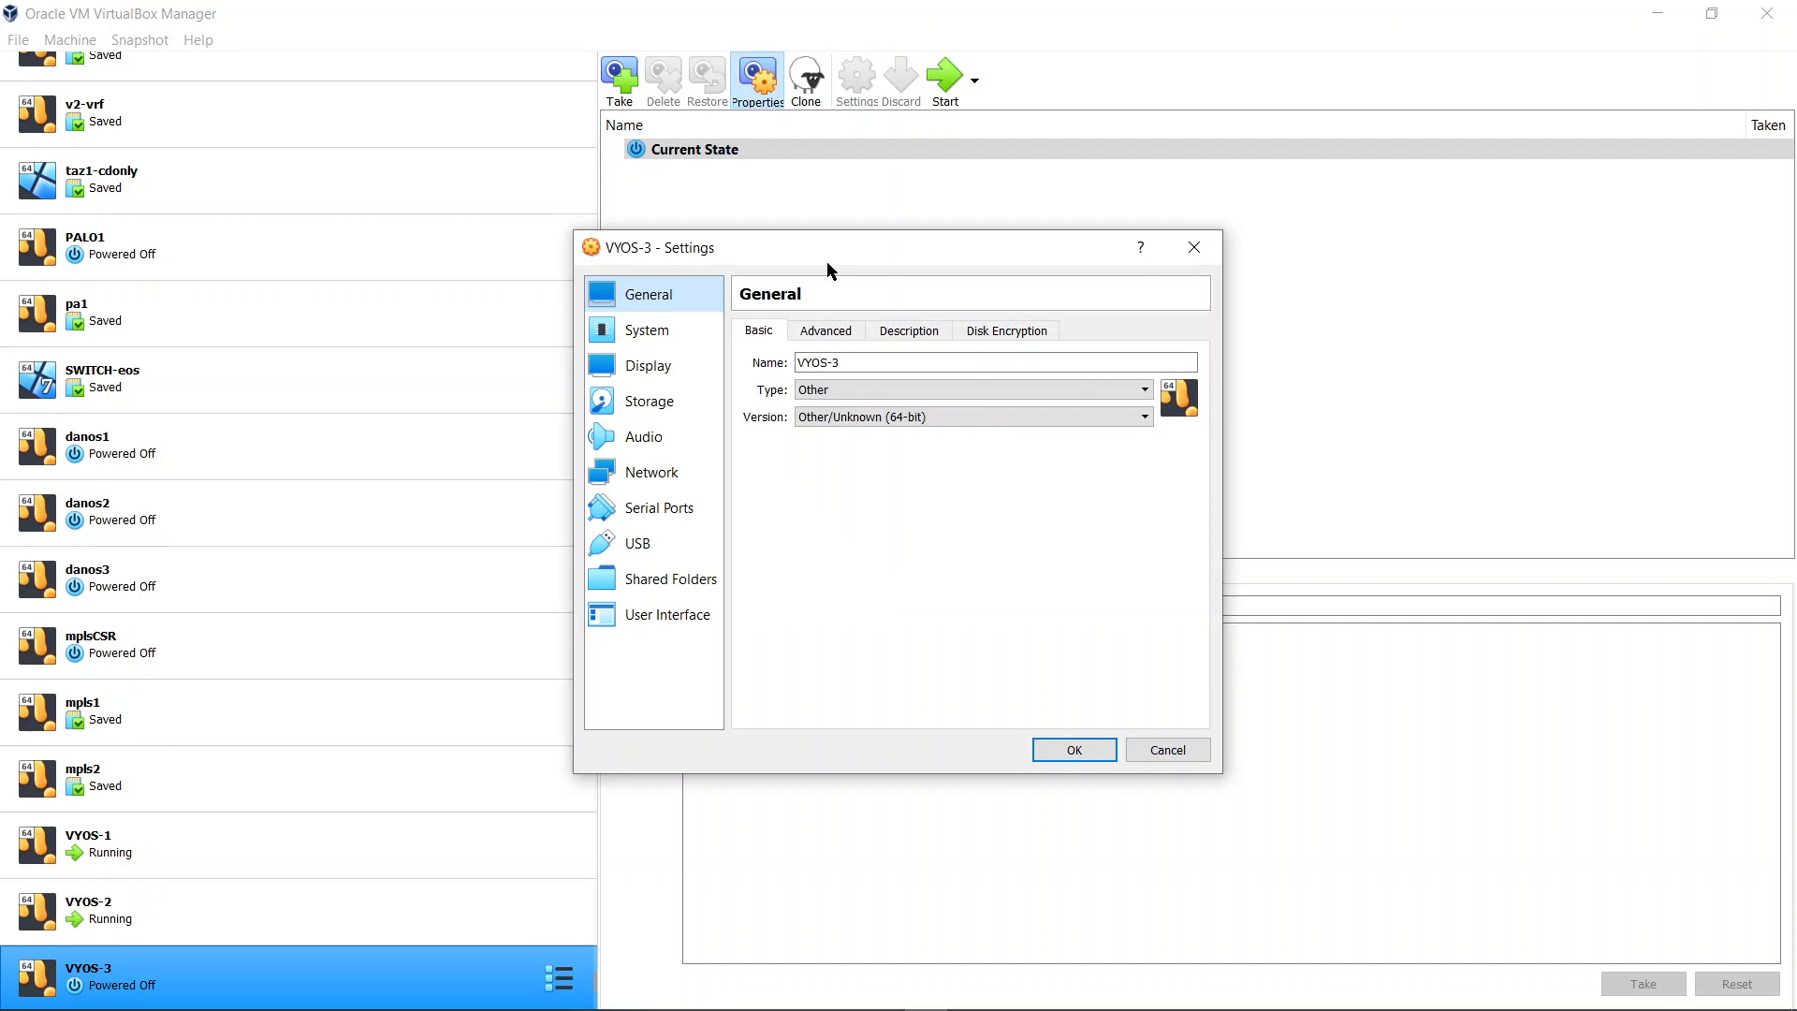
click(654, 472)
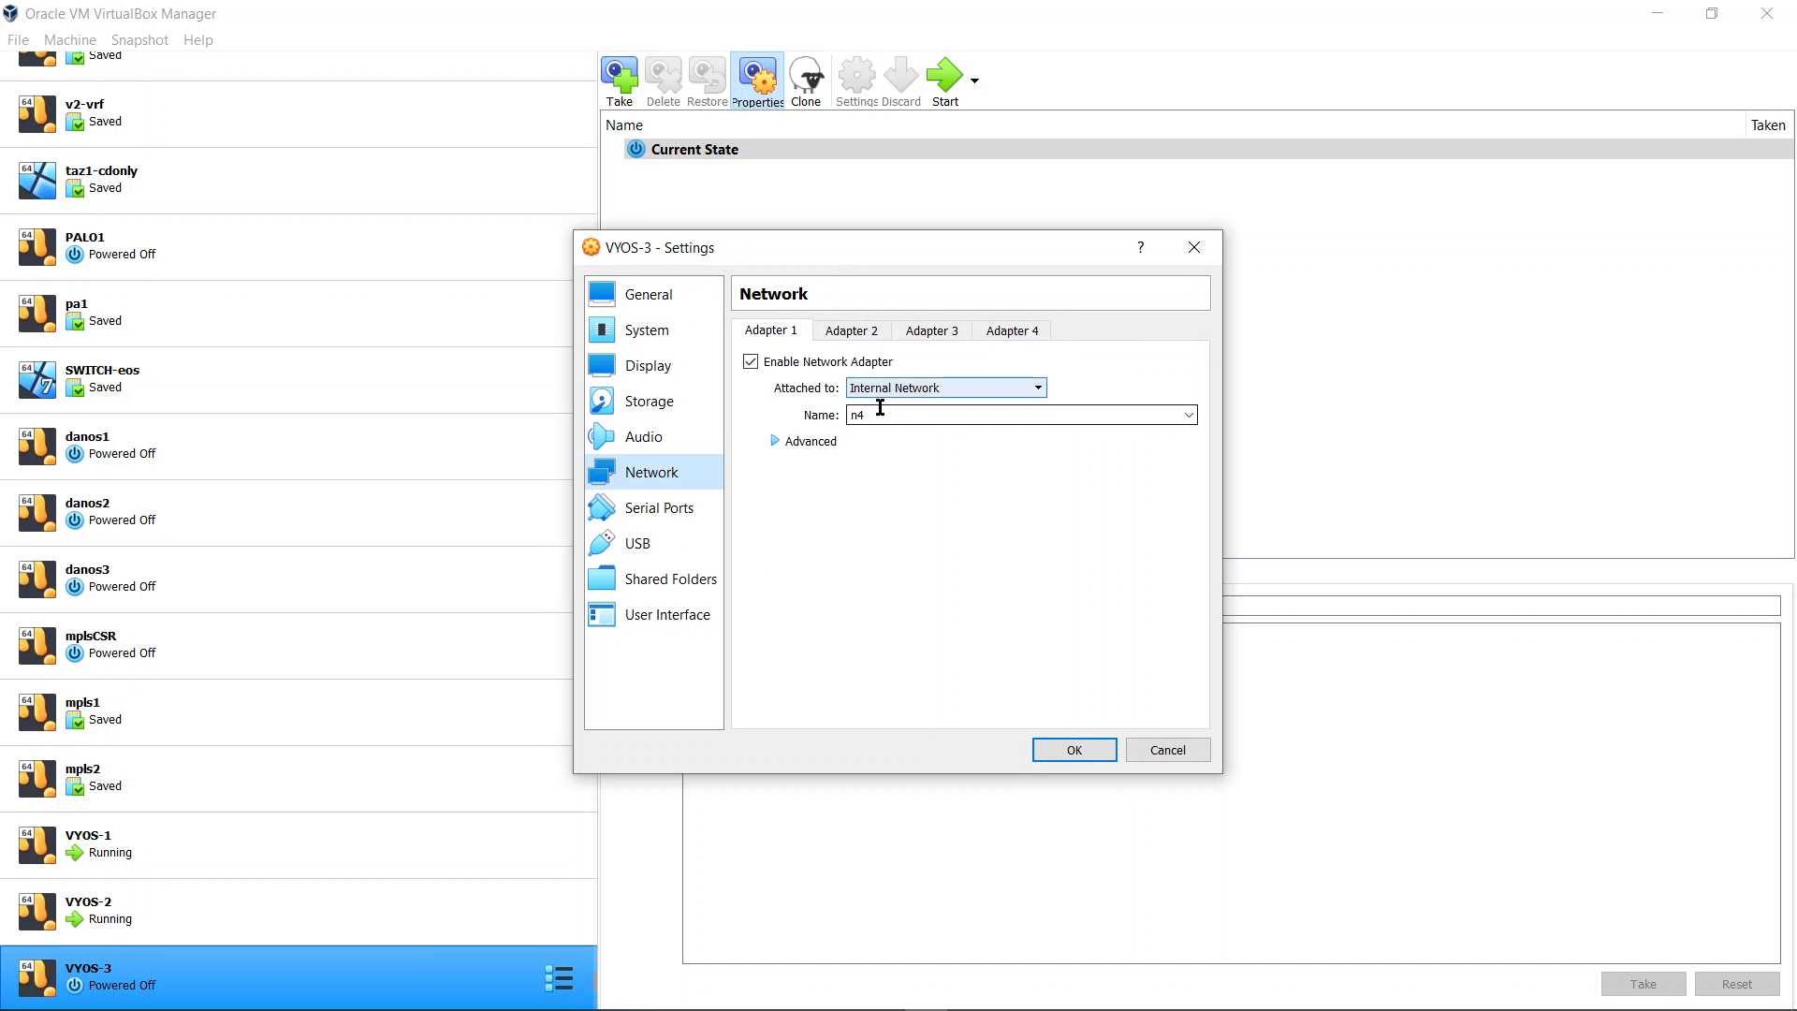
click(854, 335)
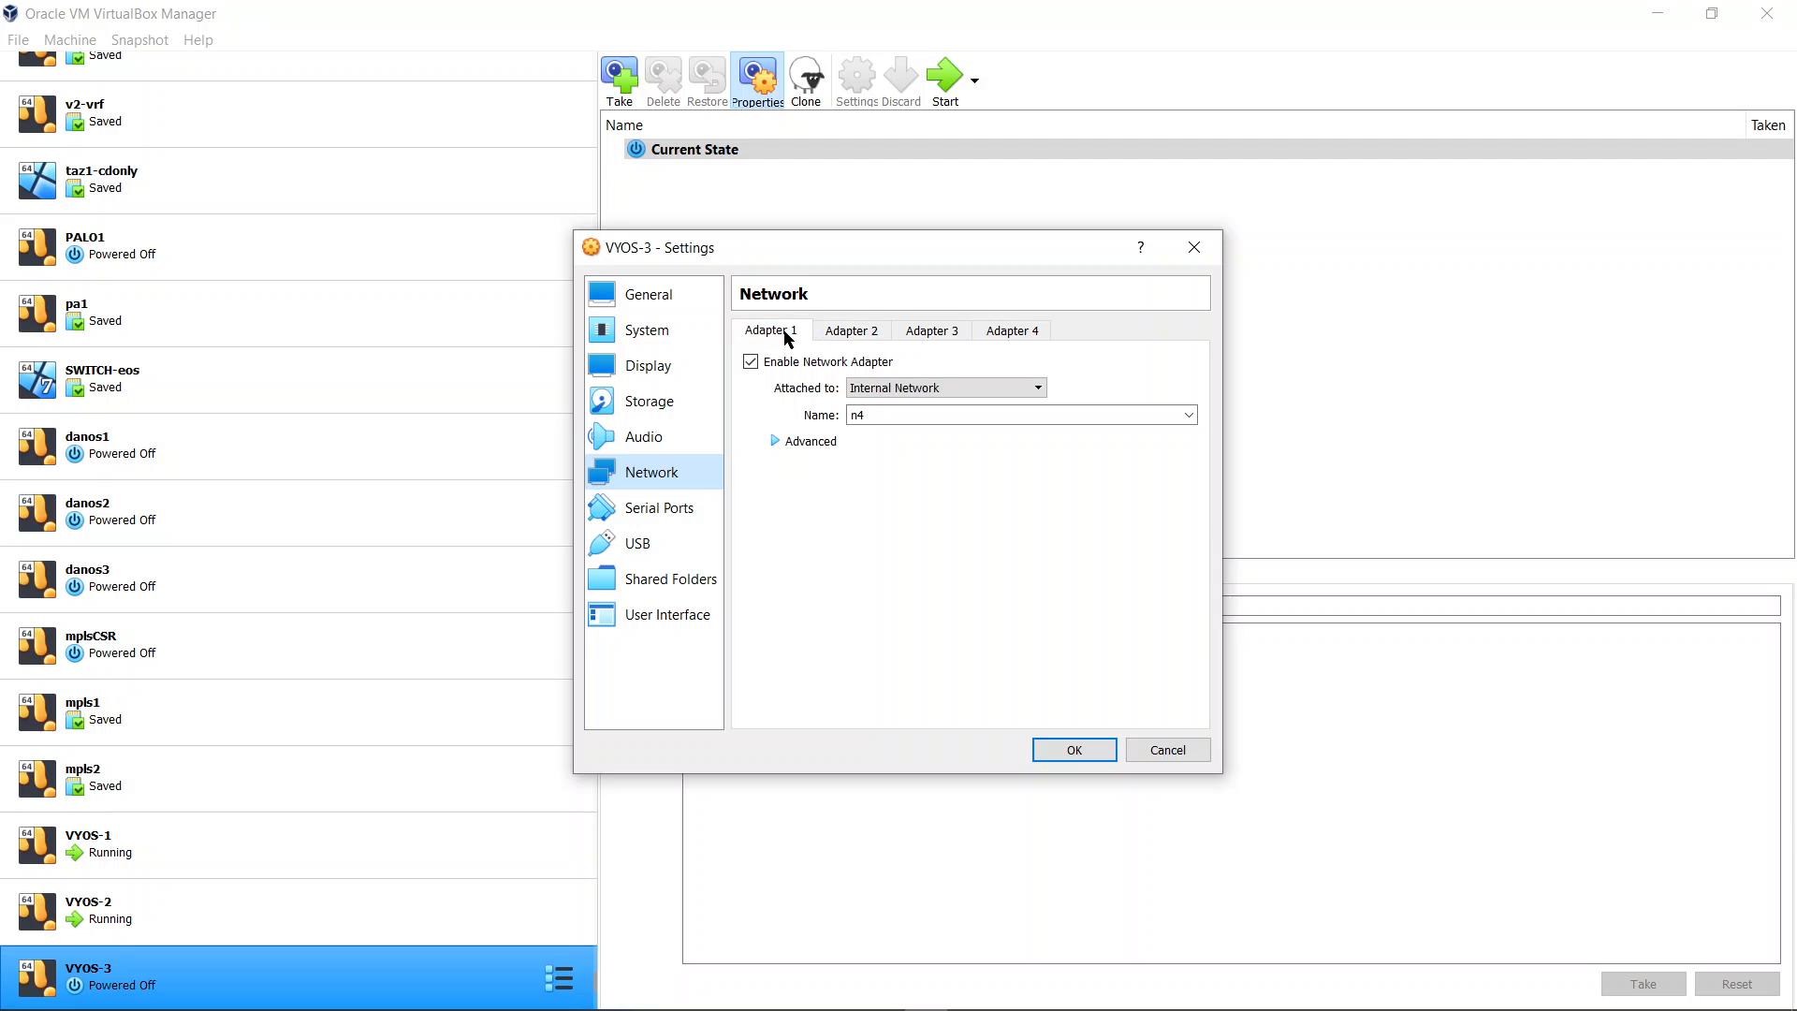
click(912, 338)
click(847, 362)
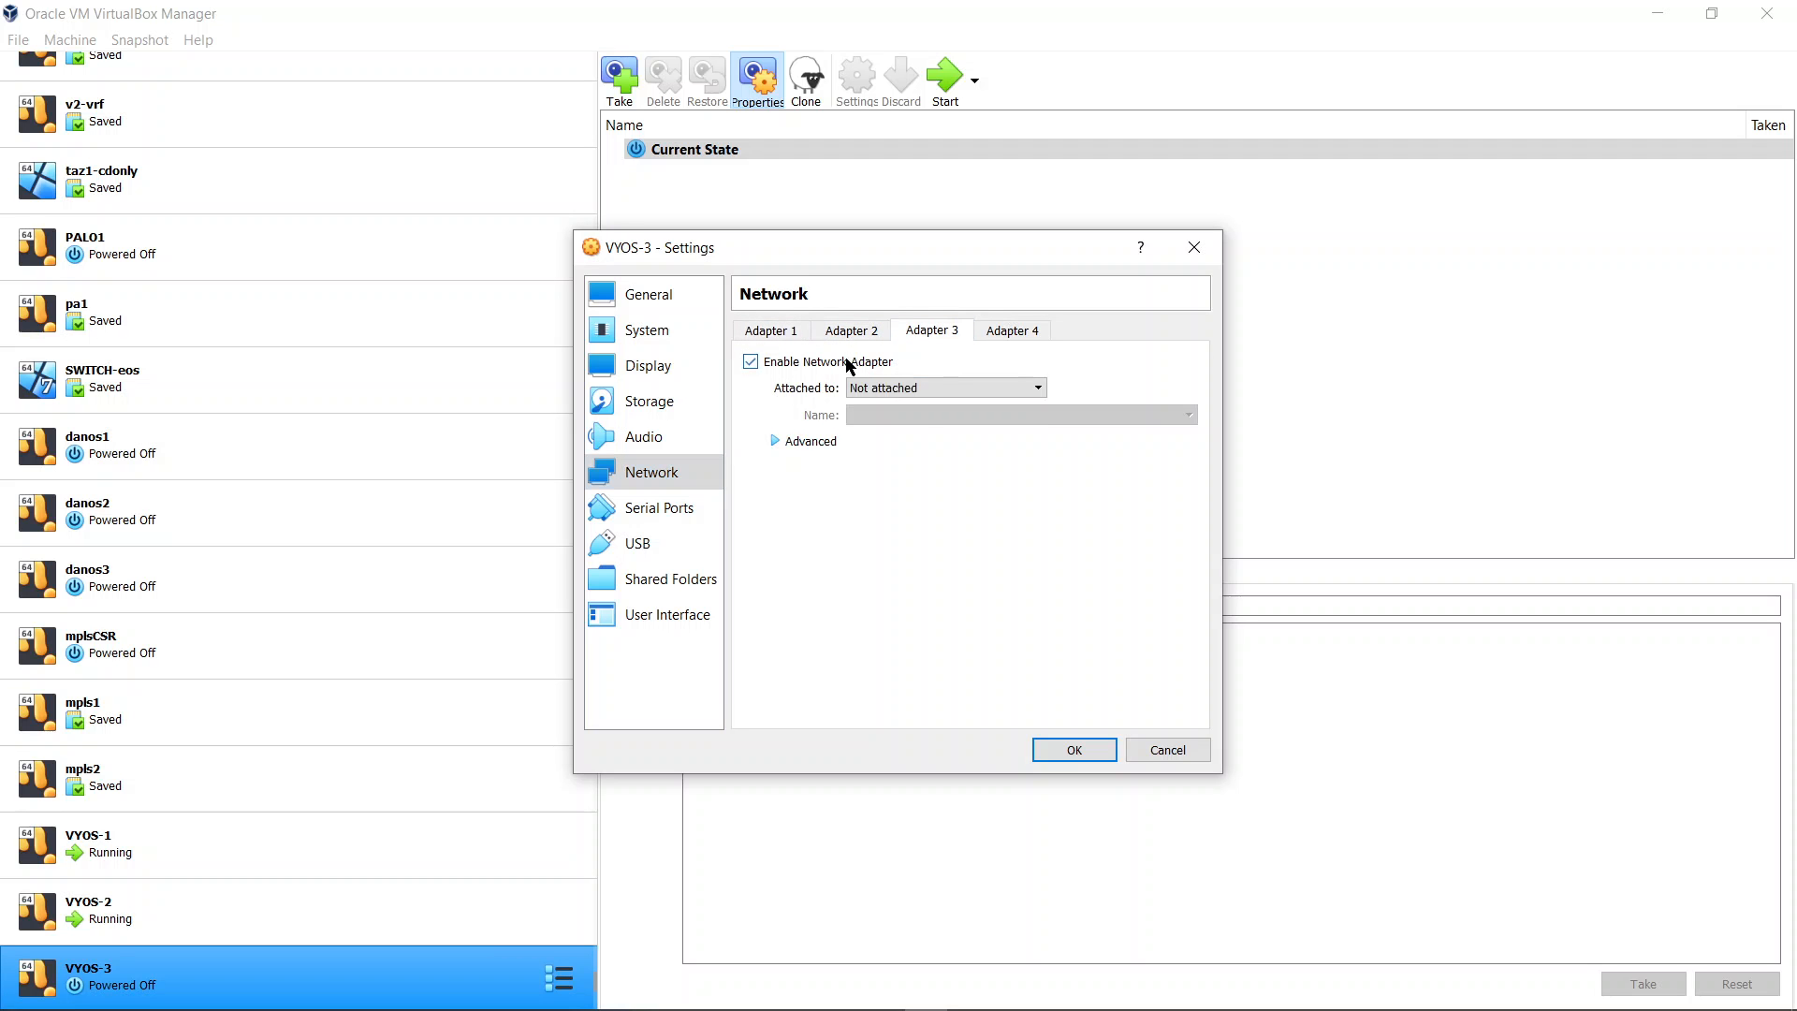
click(907, 389)
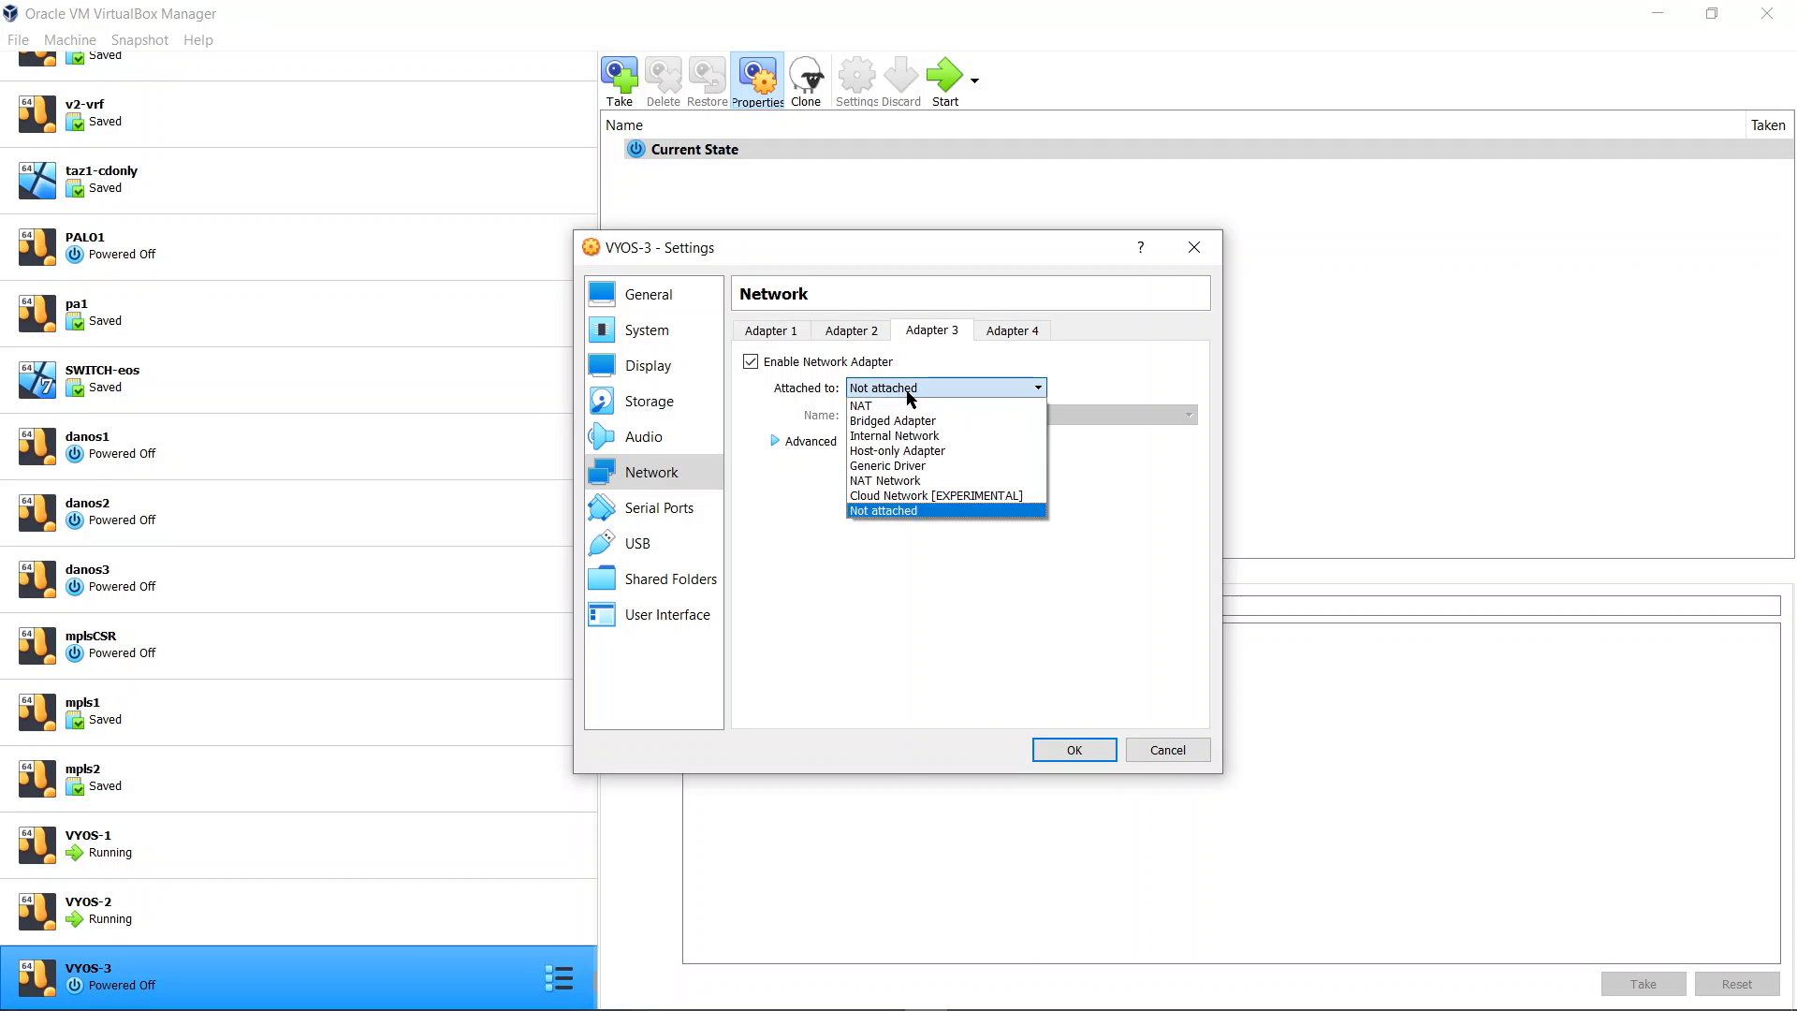
click(933, 452)
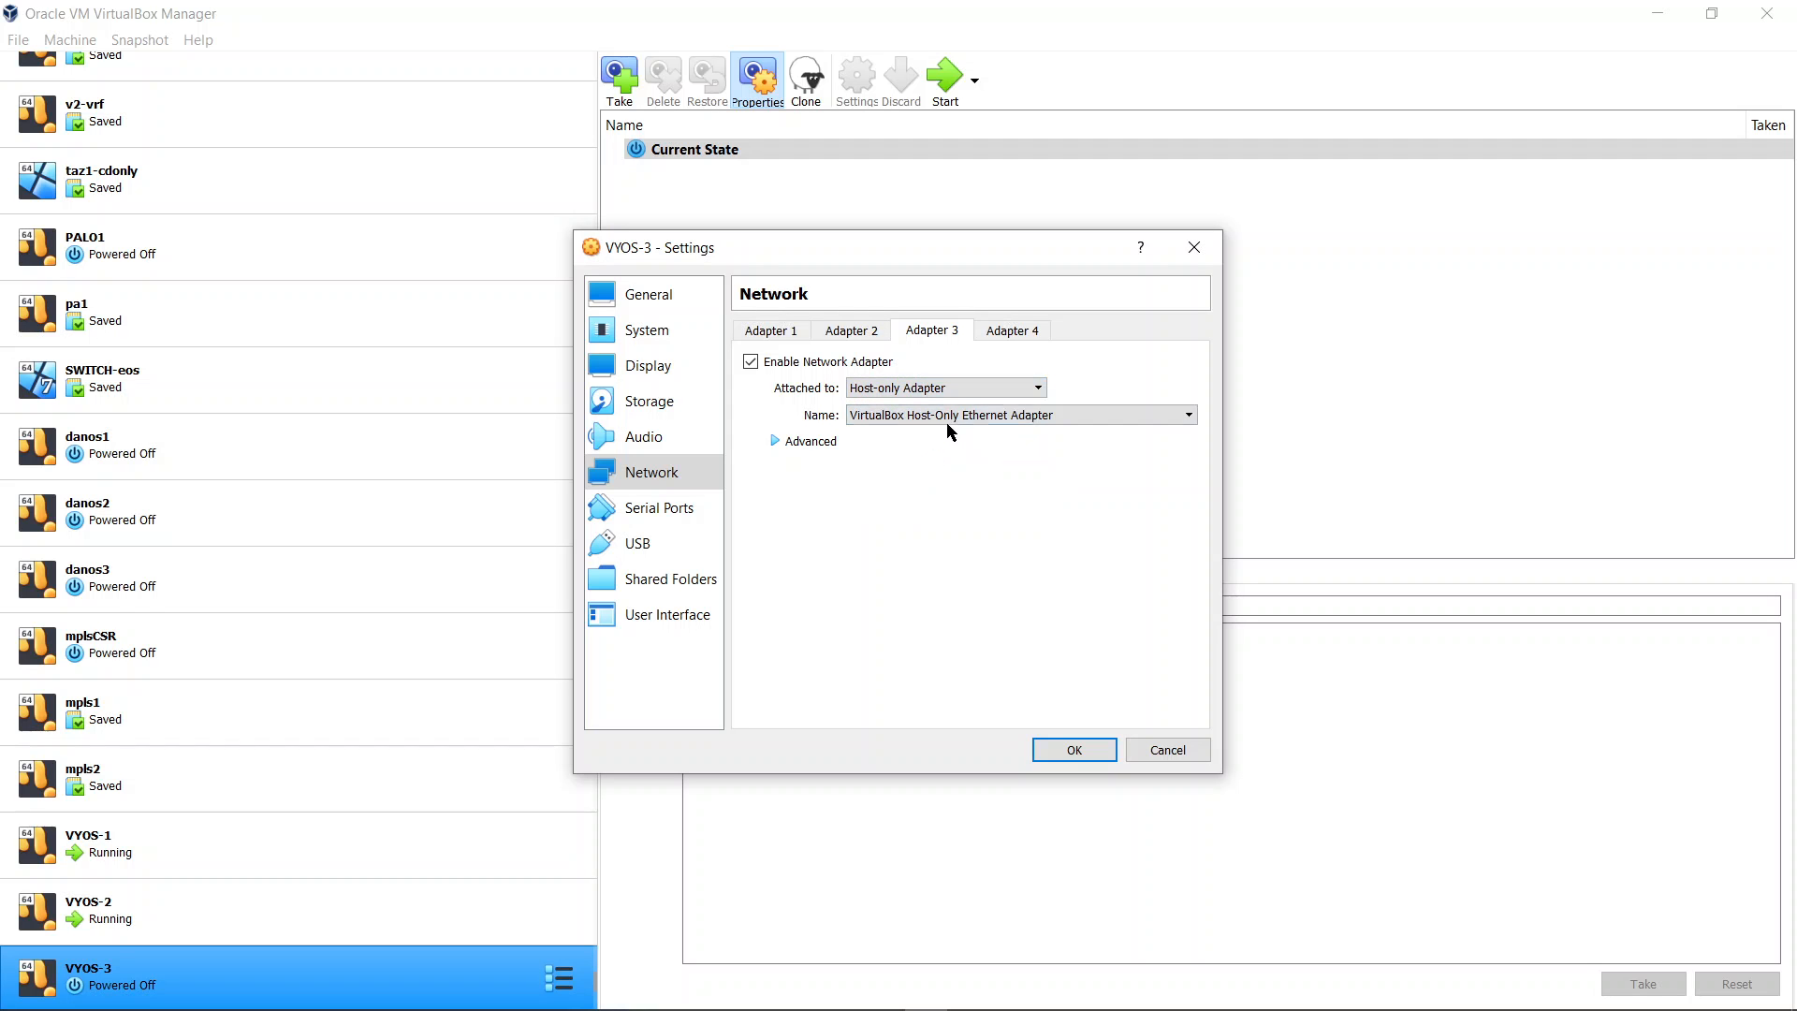
Choose VirtualBox Host-Only Ethernet Adapter #2 and set the adapter type to Paravirtualized Network (virtio-net)
click(960, 418)
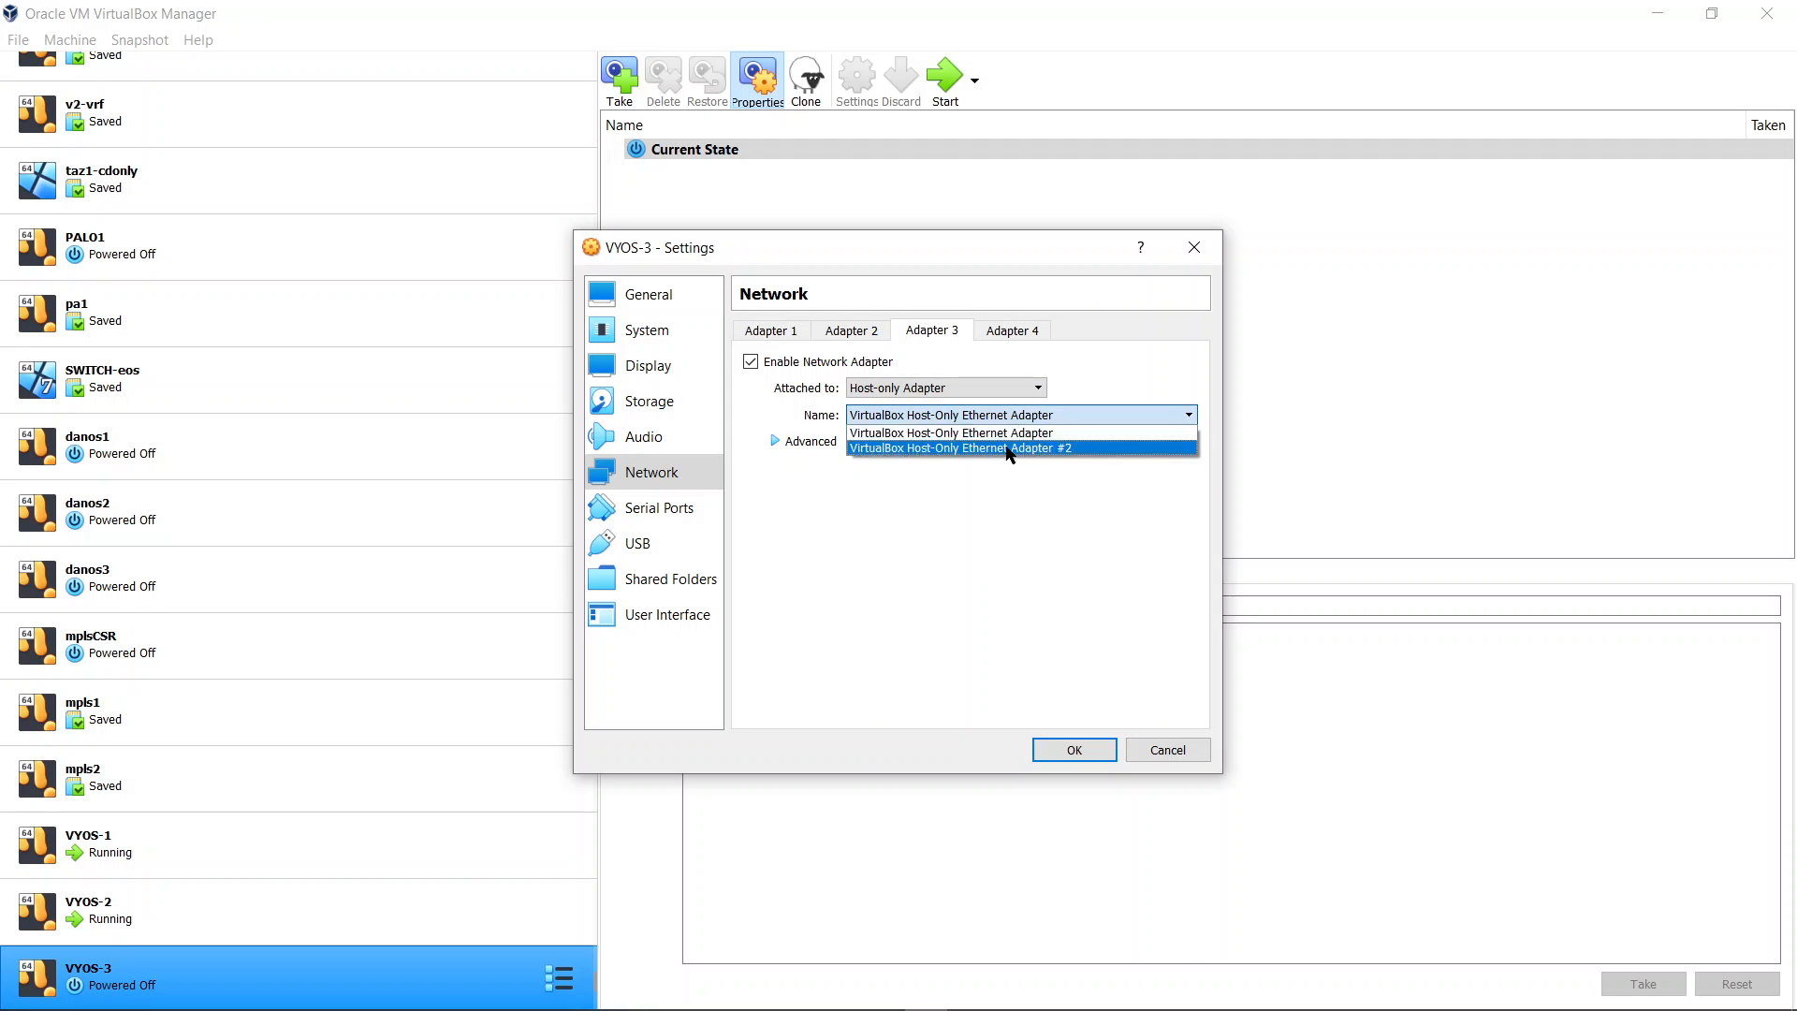
click(1011, 450)
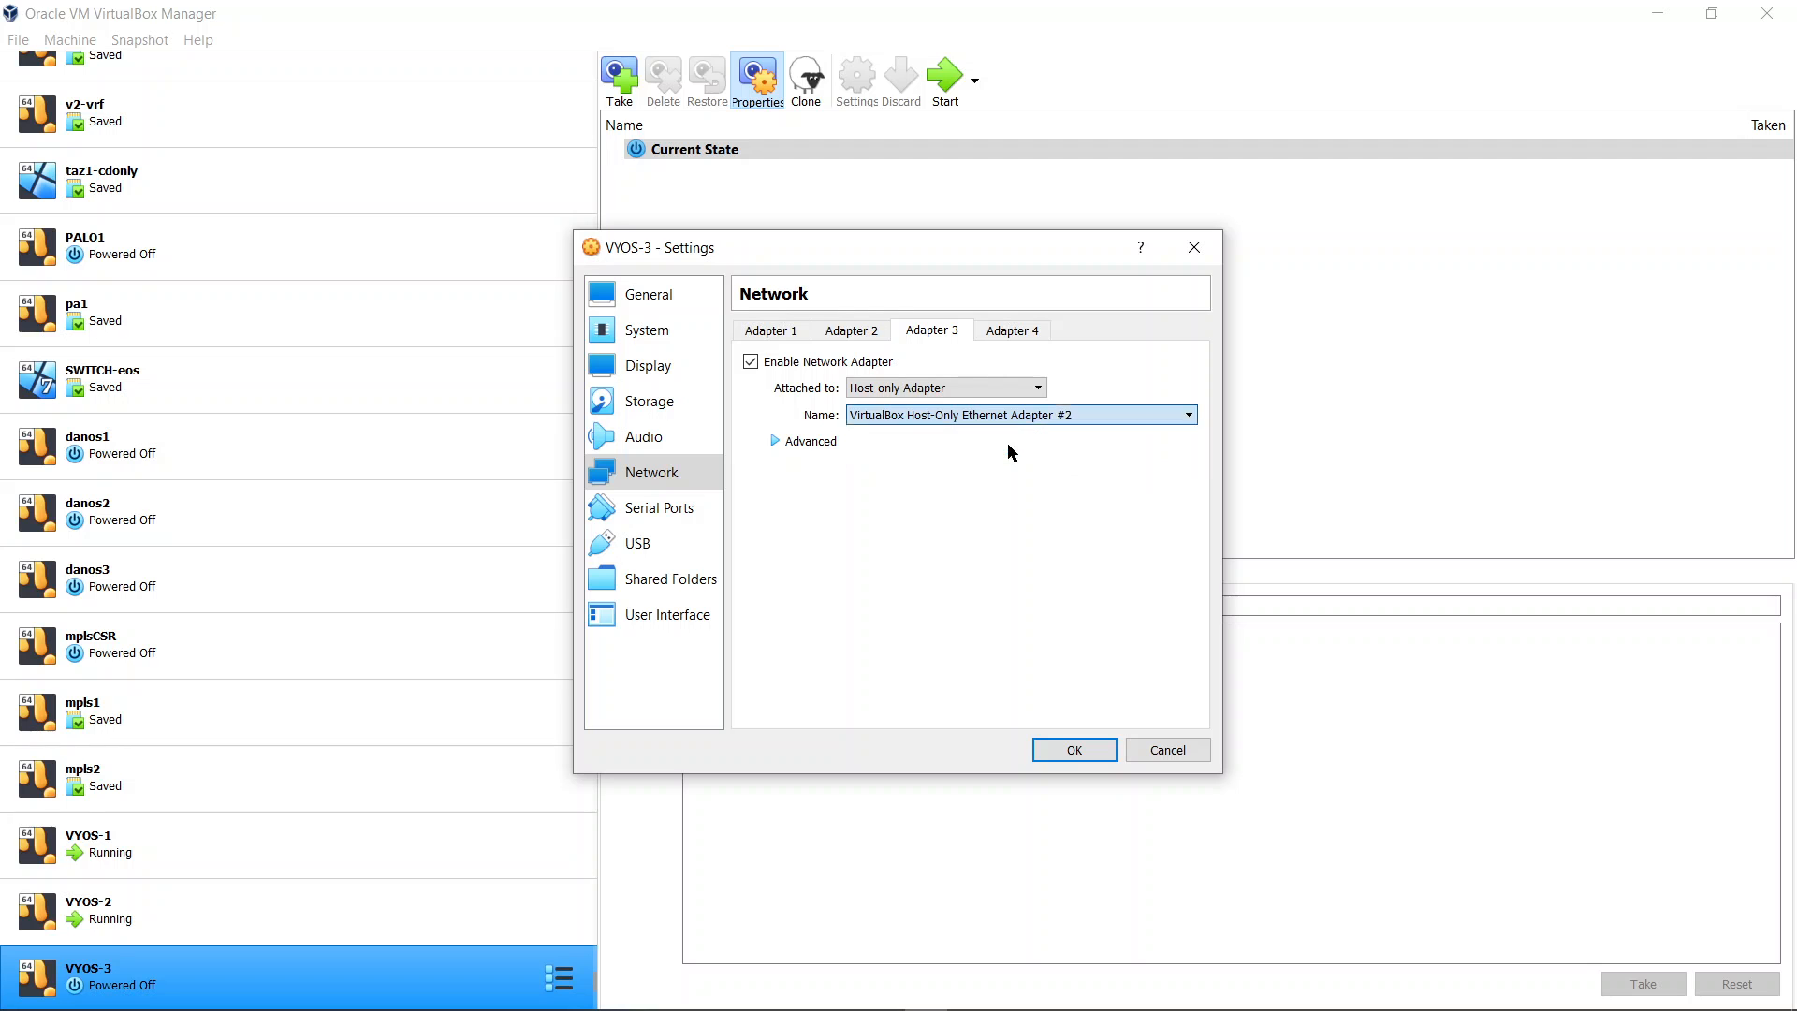
click(826, 446)
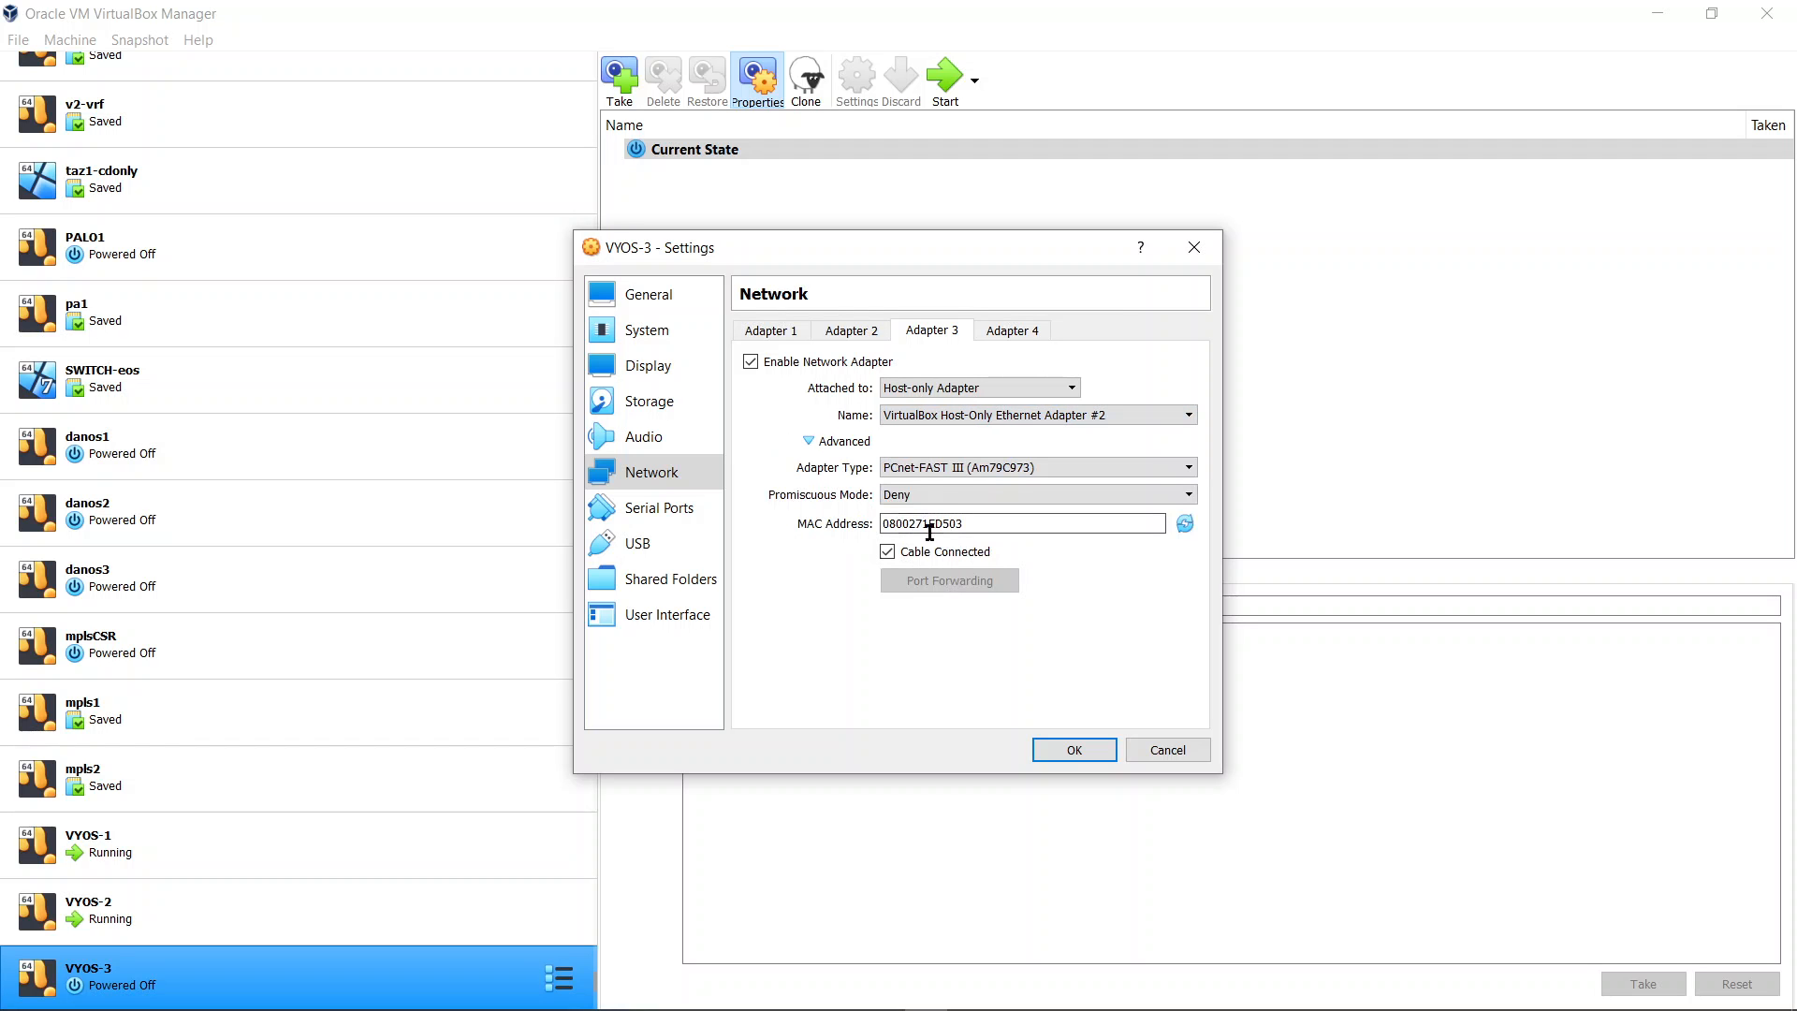
click(962, 470)
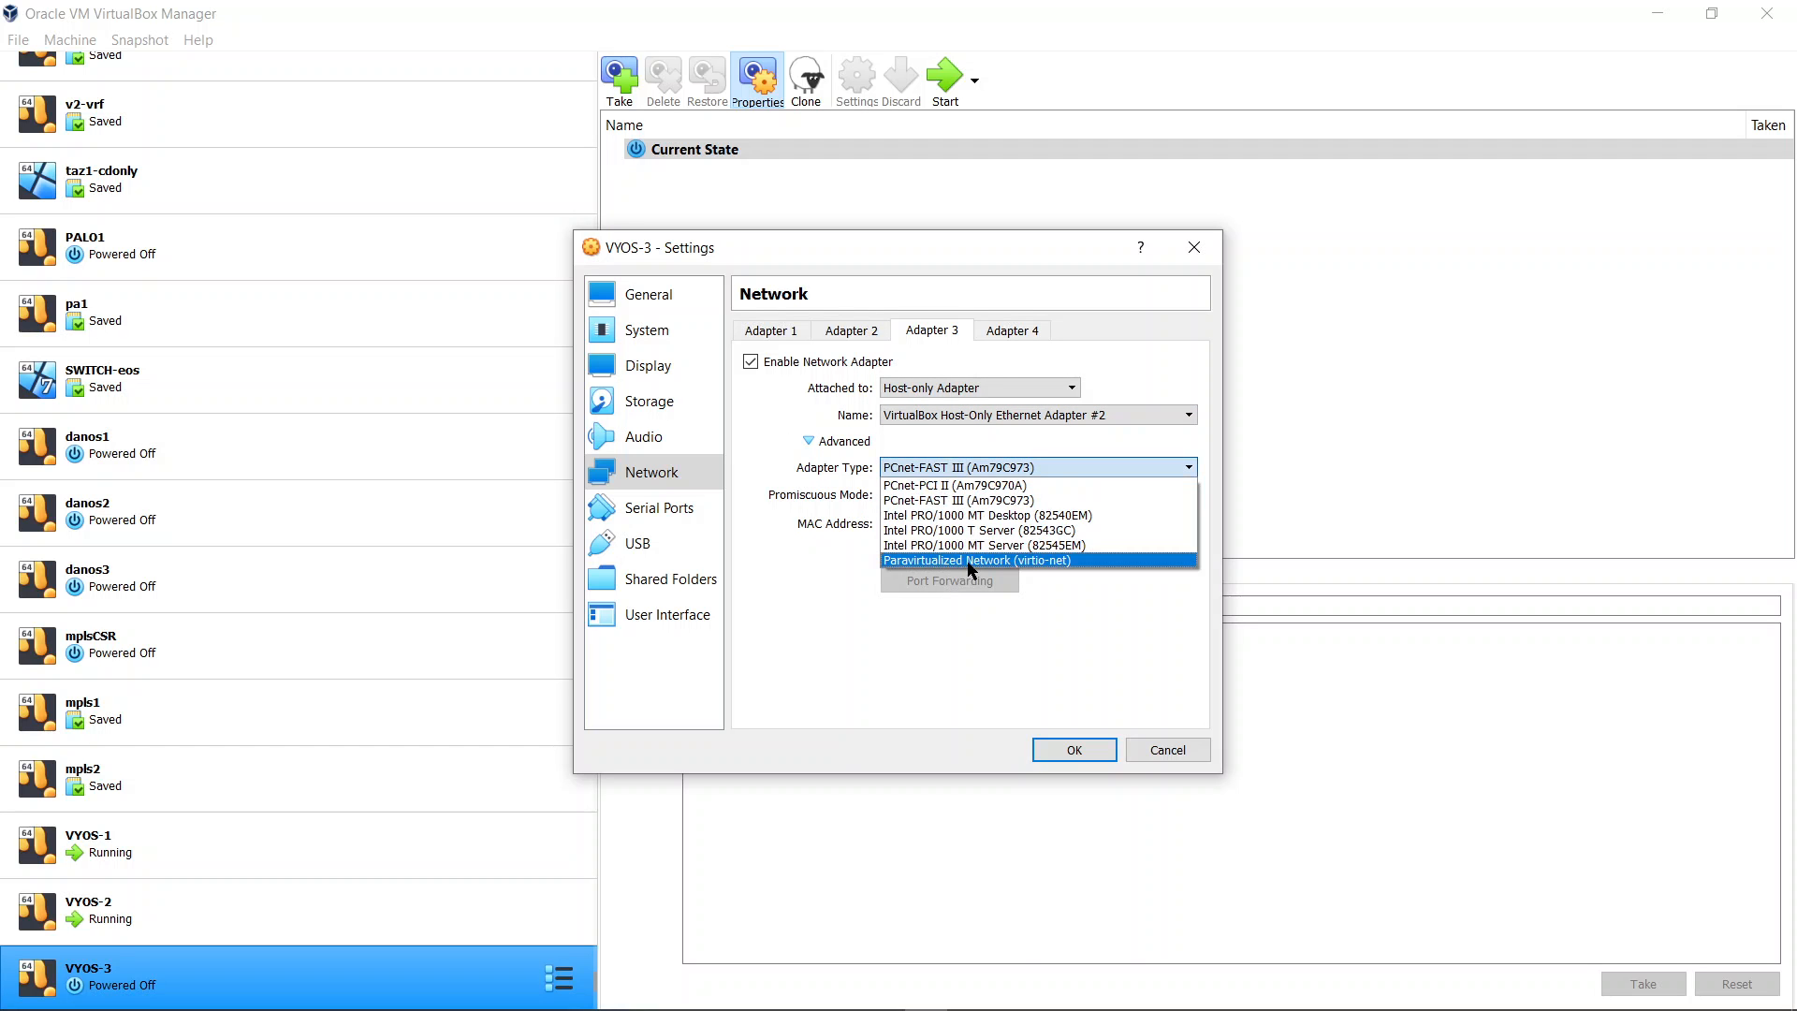
click(966, 561)
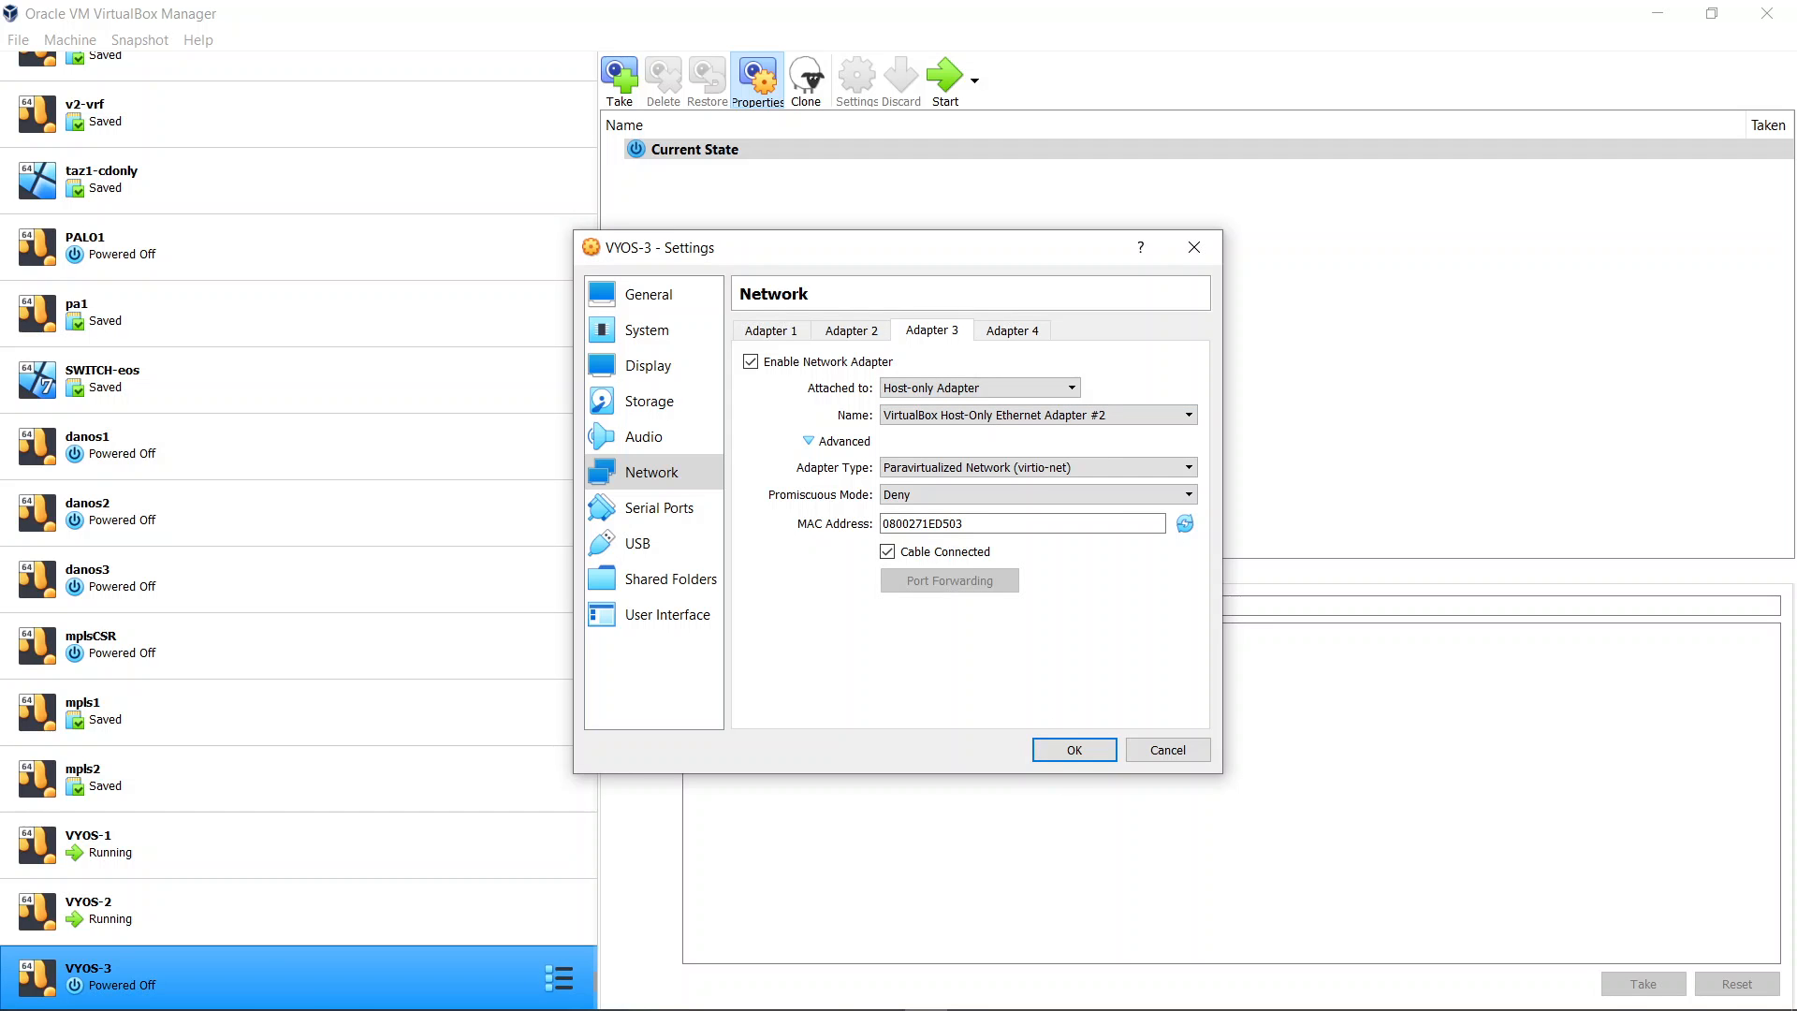
Run ipconfig in the Command Prompt to view the host-only network adapter's IPv4 settings
mouse_move(796, 1001)
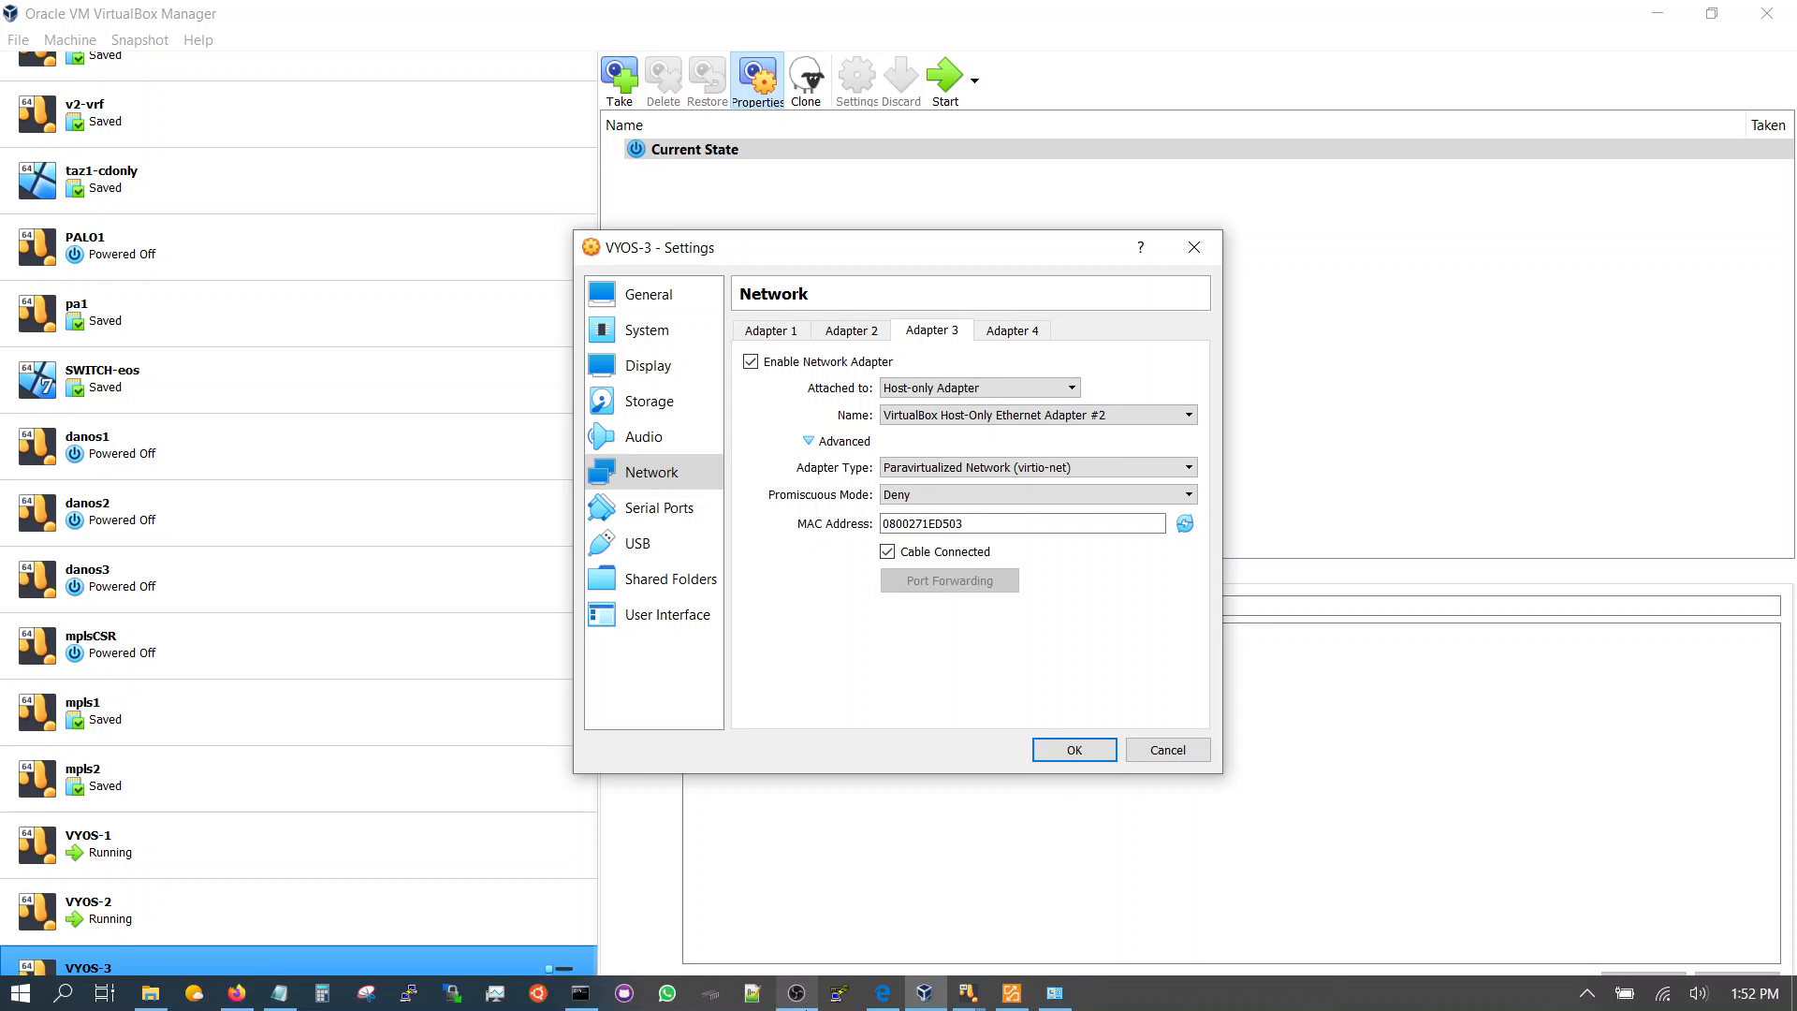
click(582, 992)
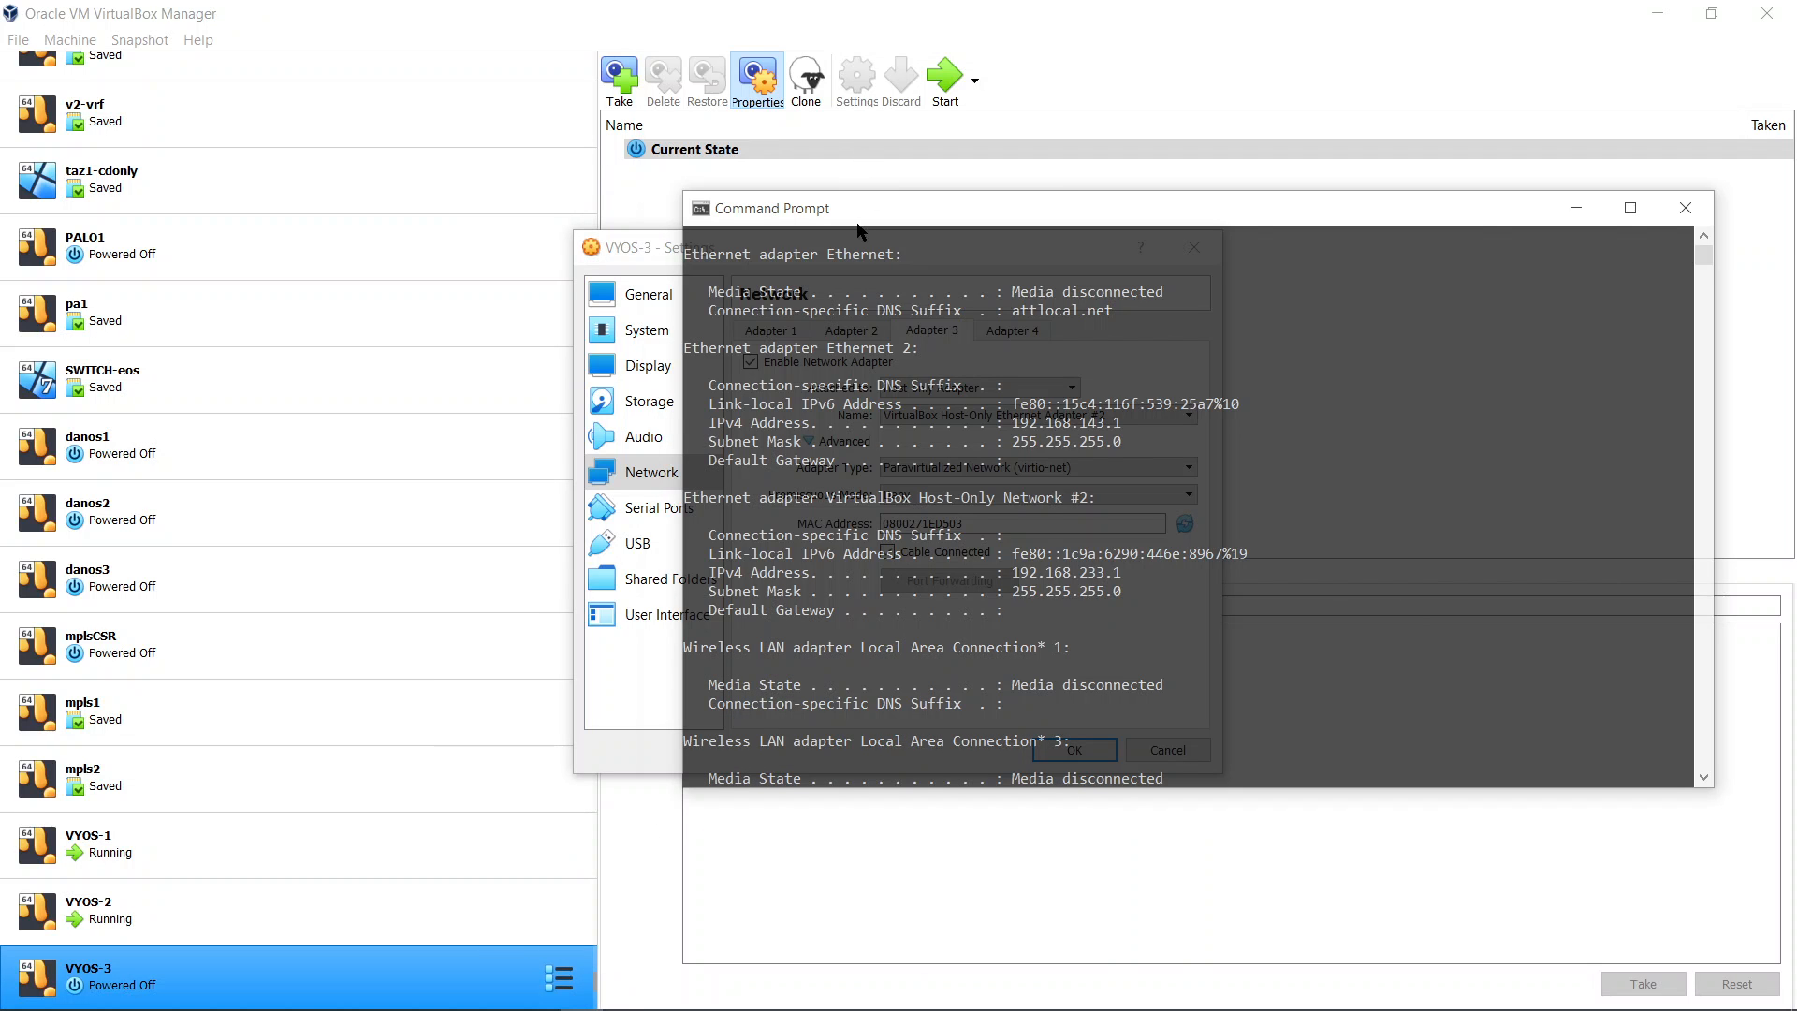
drag(858, 229, 257, 206)
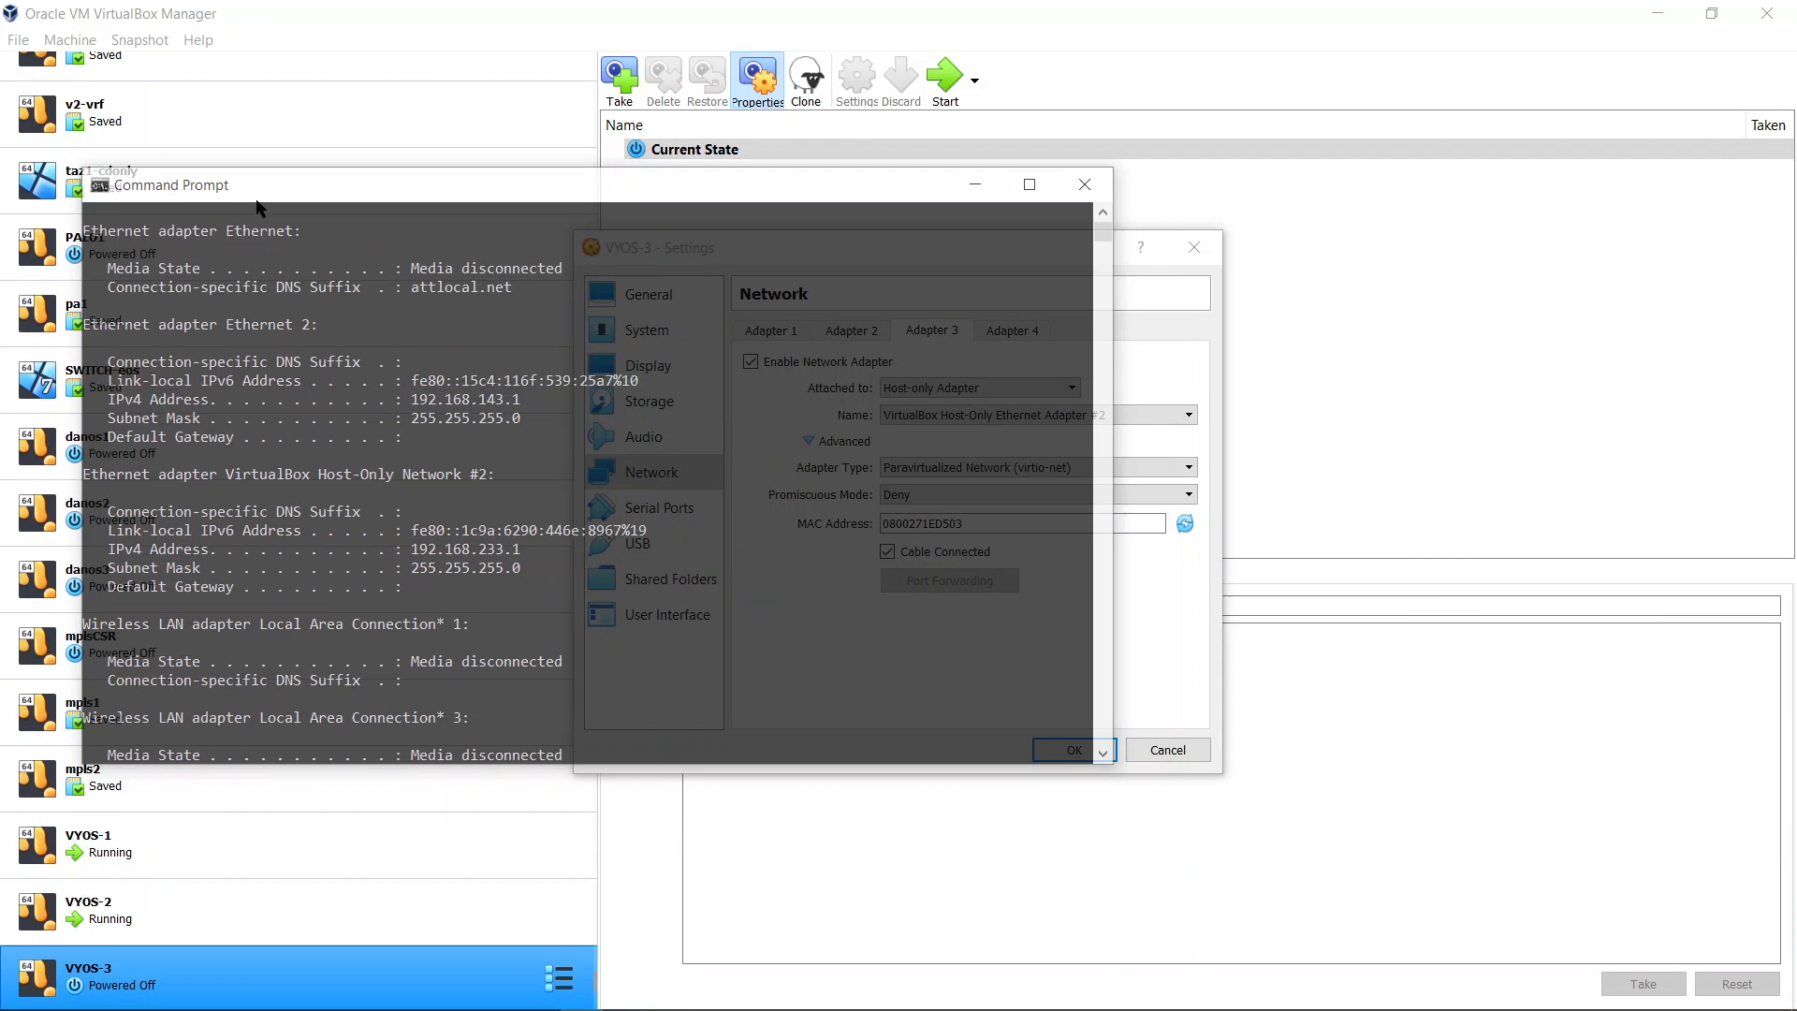
key(Return)
key(Return)
key(Return)
key(Return)
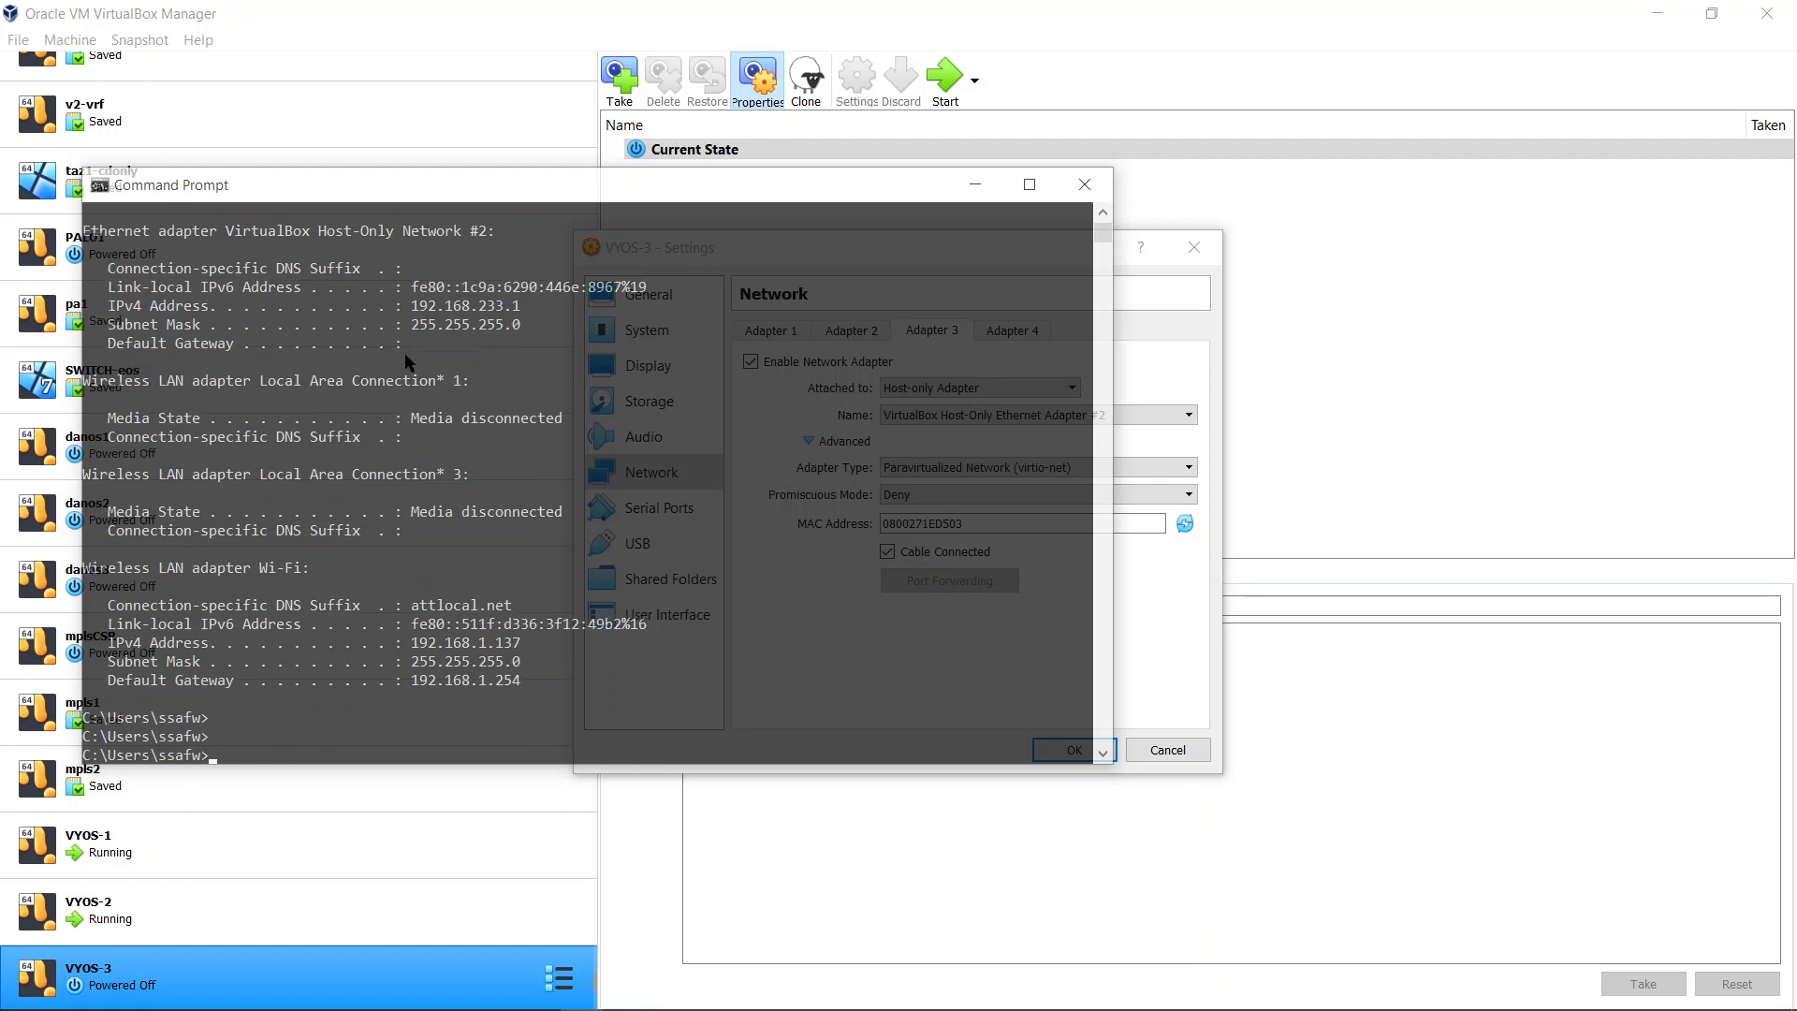
text(cls)
key(Return)
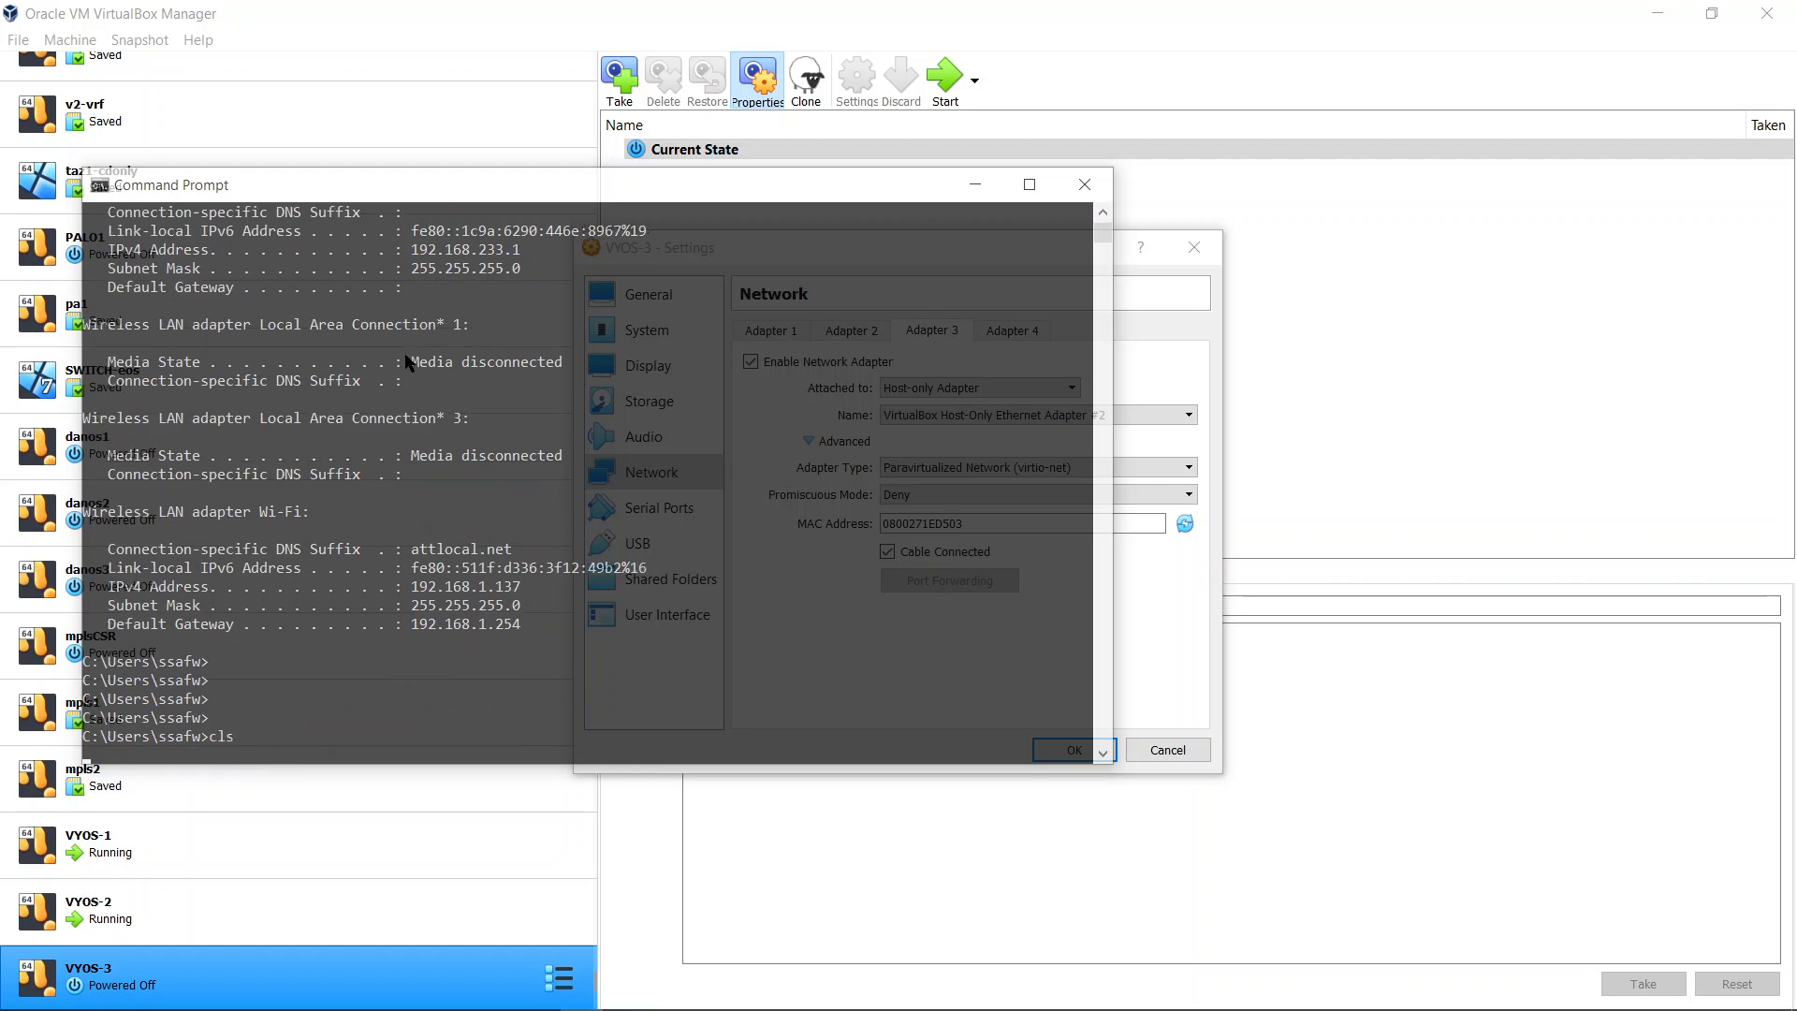
text(ipconfig)
key(Return)
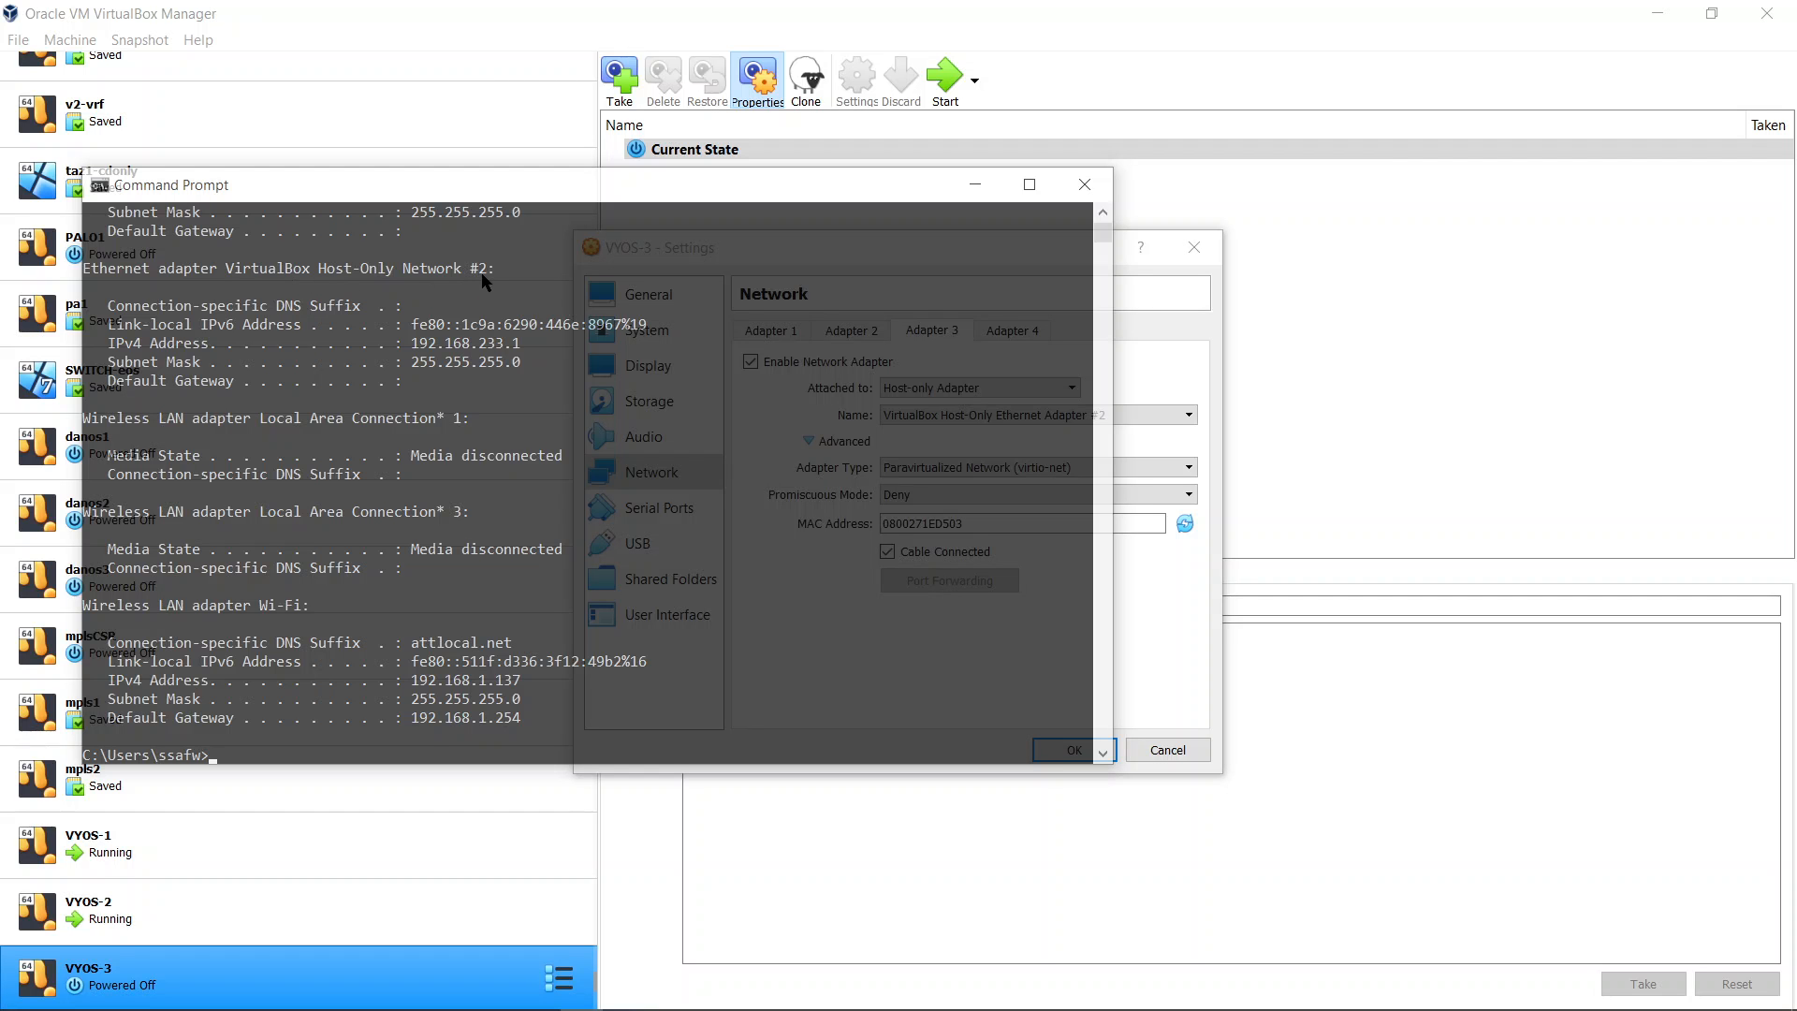
Scroll through the ipconfig output and highlight the host-only adapter's IPv4 address
scroll(456, 321, up, 1)
scroll(455, 313, up, 5)
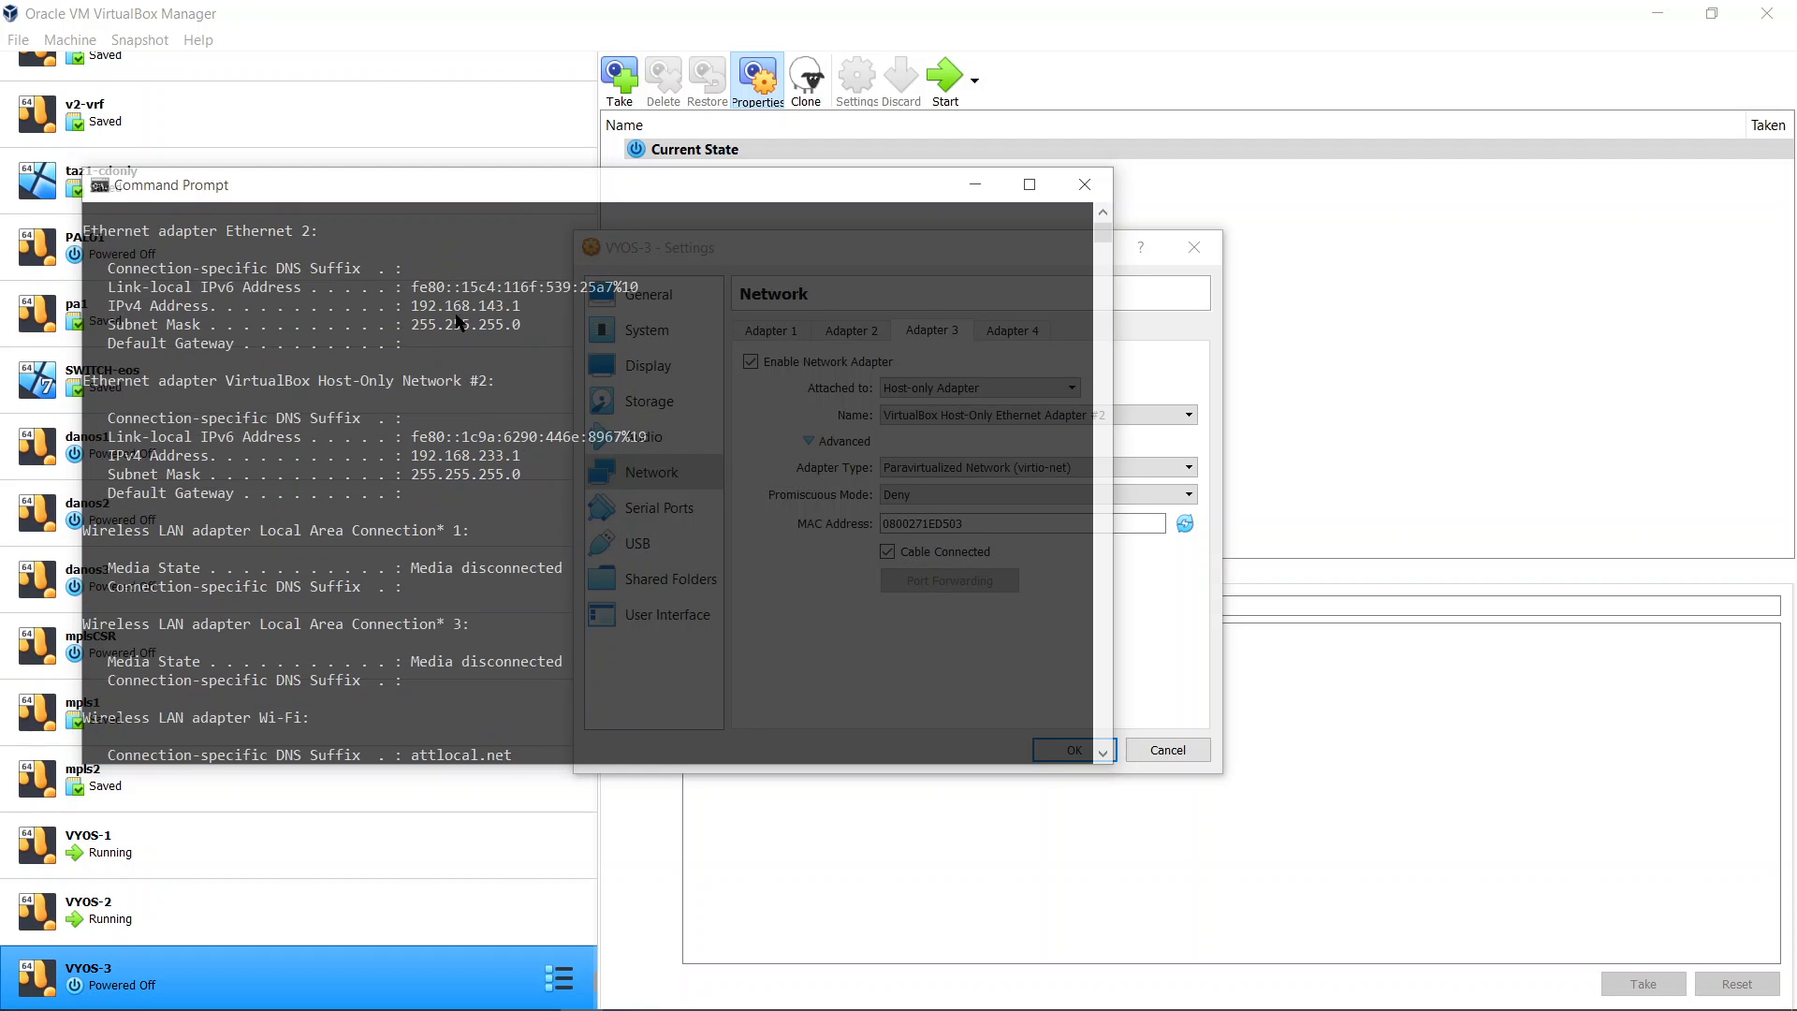
scroll(455, 312, down, 4)
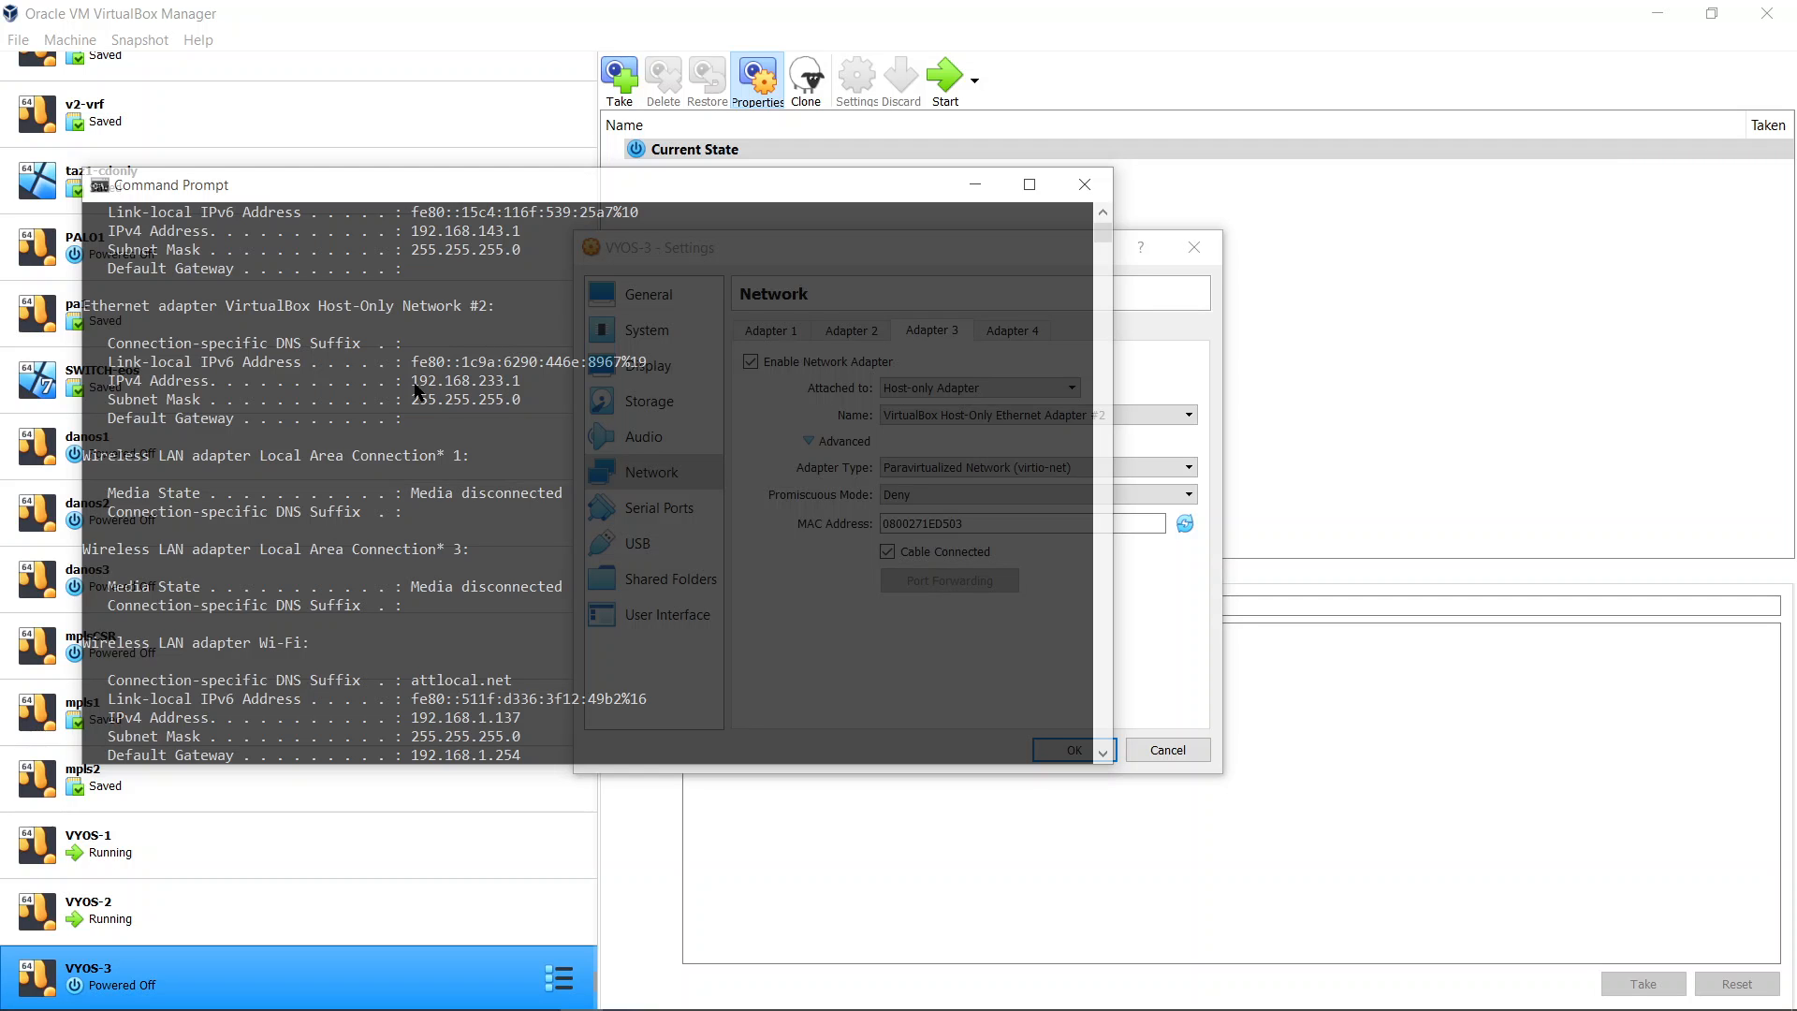
drag(413, 385, 496, 389)
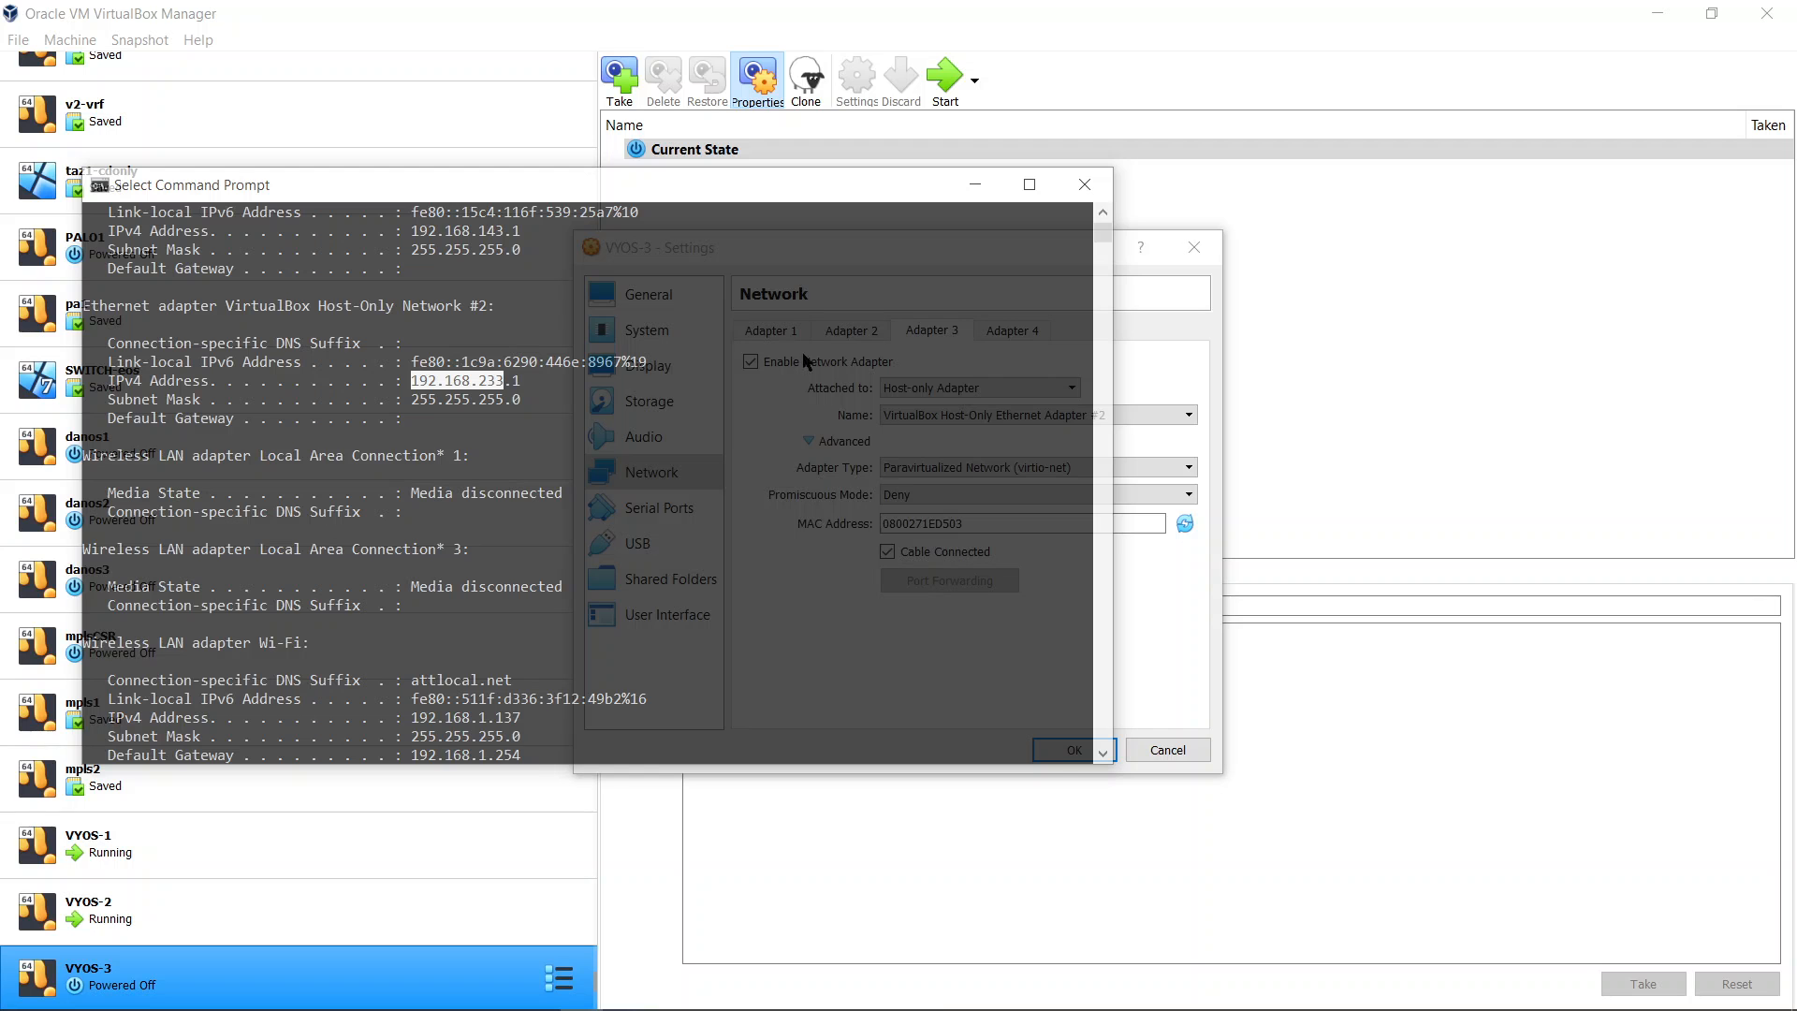
Confirm the VYOS-3 network settings and start the VYOS-3 virtual machine
click(1187, 336)
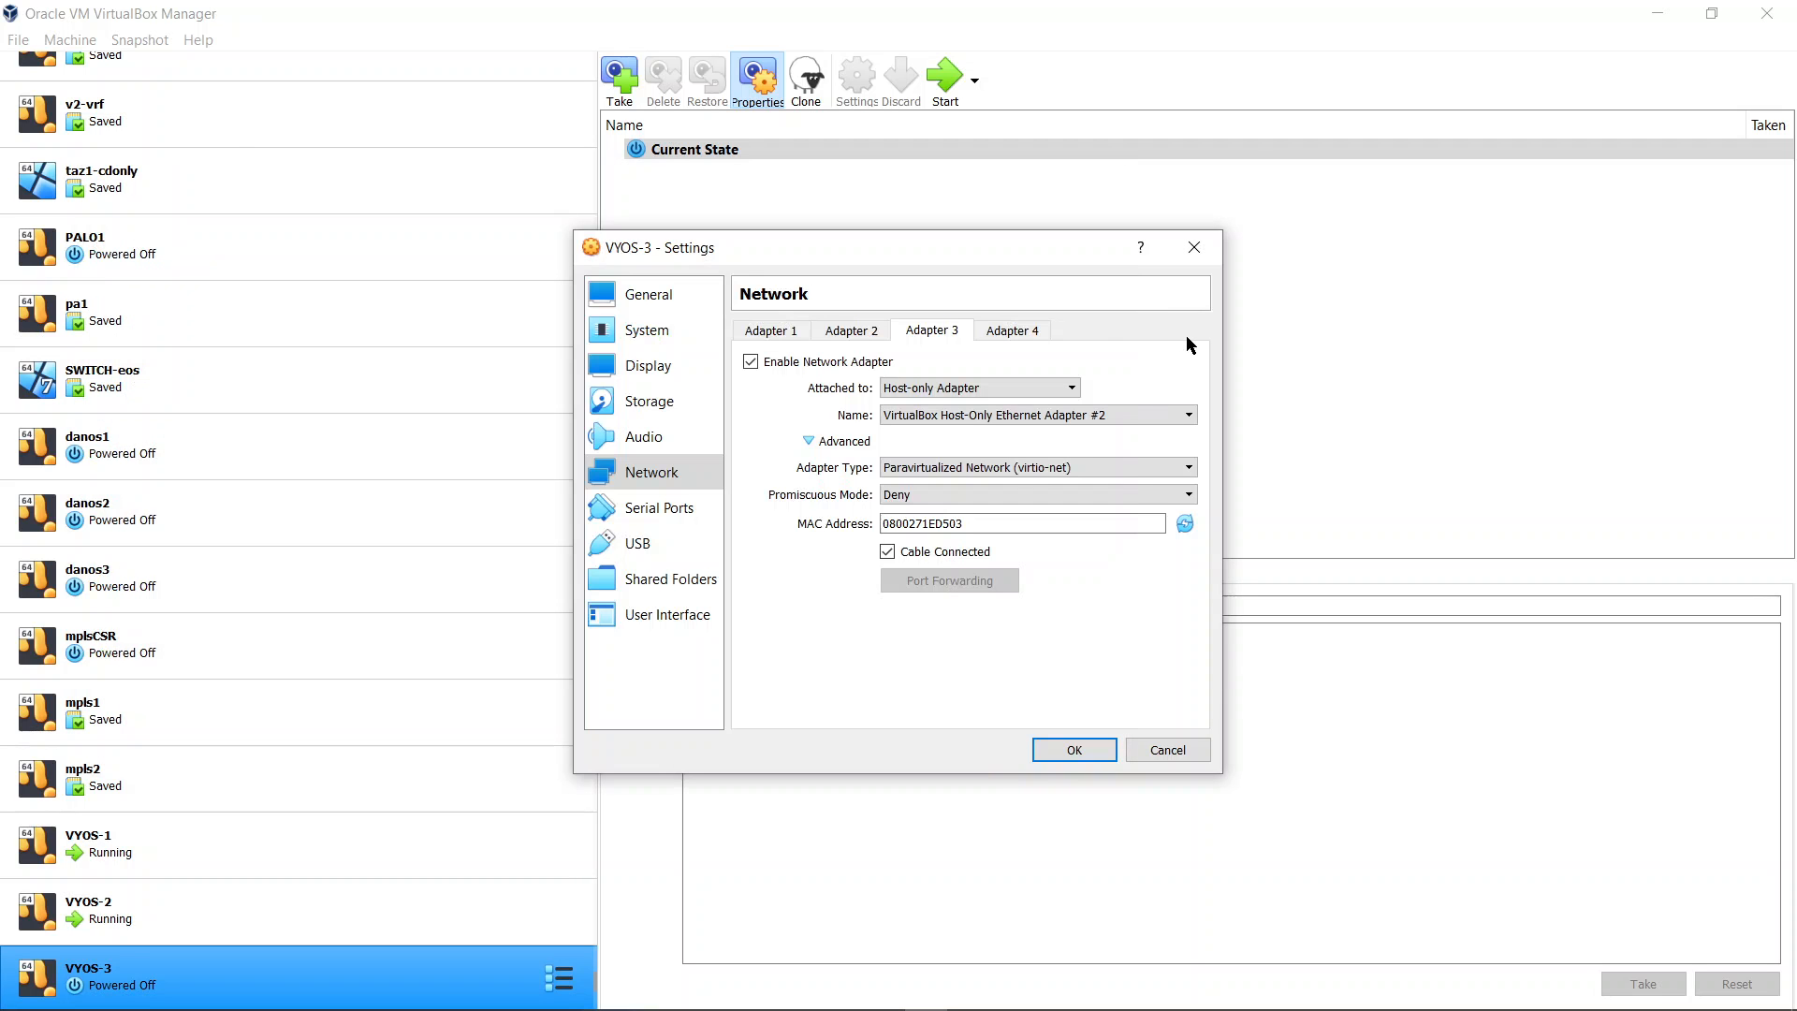
click(1050, 746)
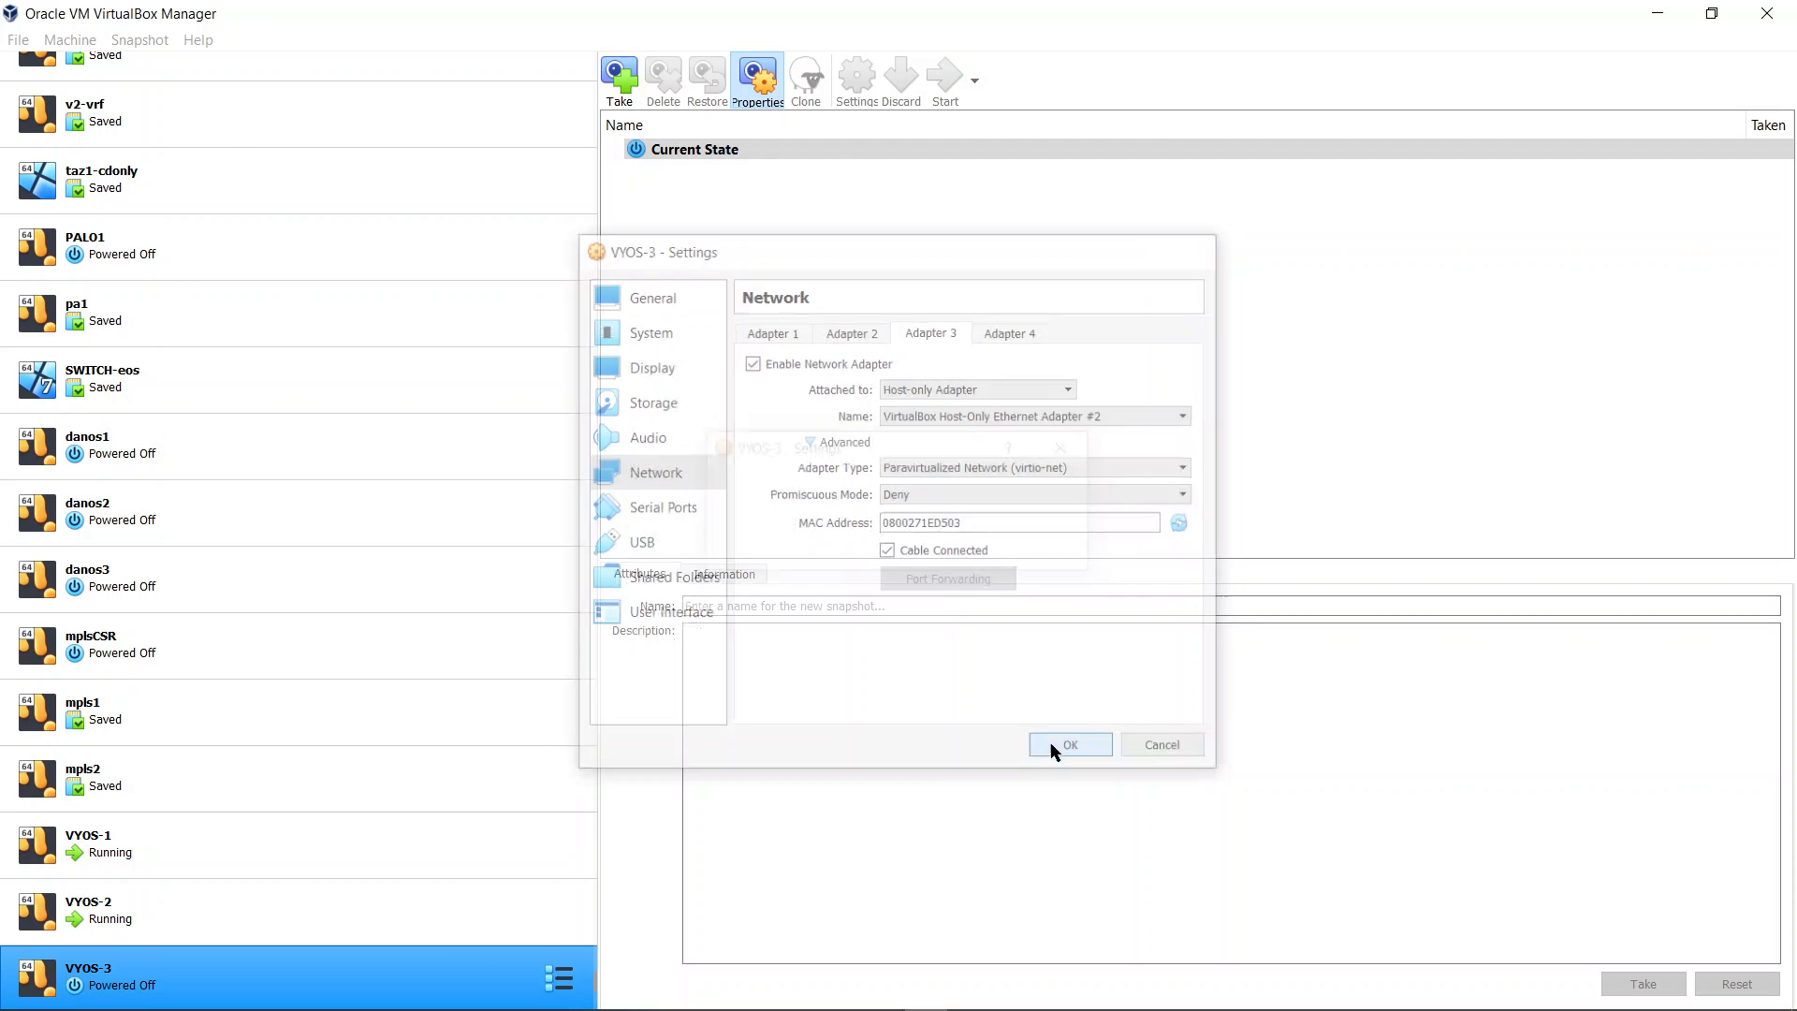
double_click(165, 978)
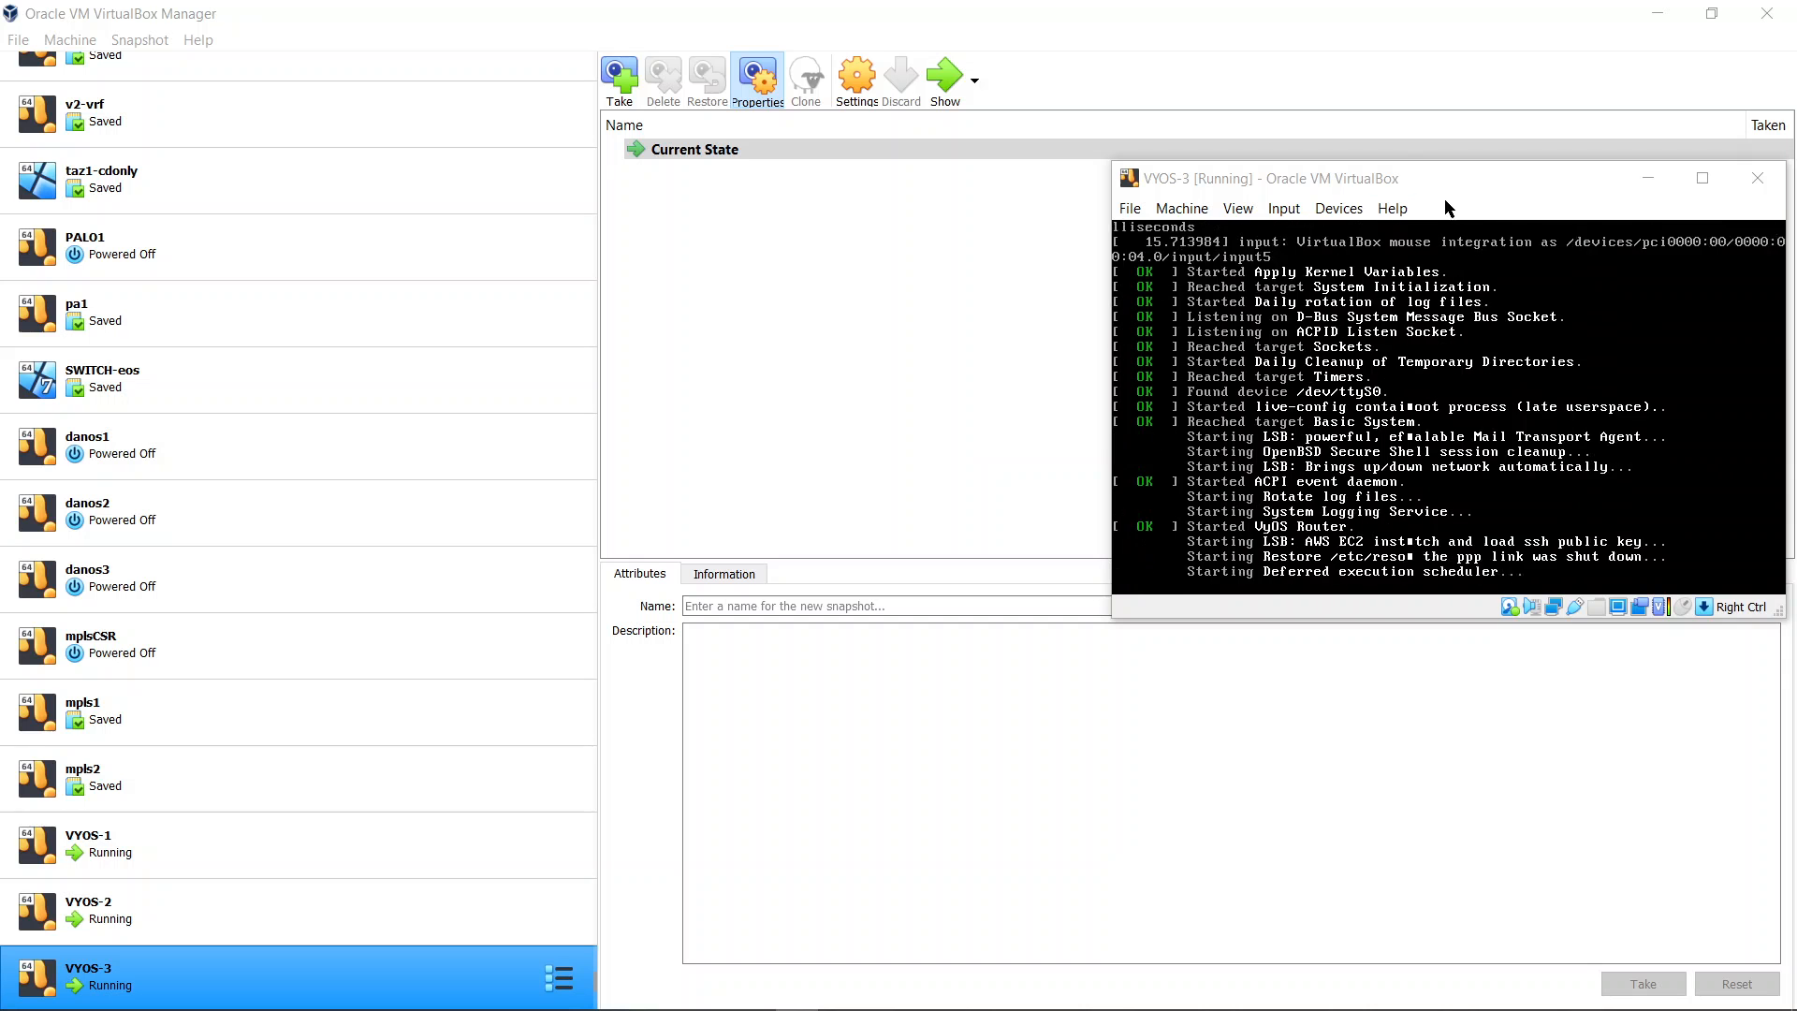
Log in to the VYOS-3 console as vyos with the account password
click(1460, 194)
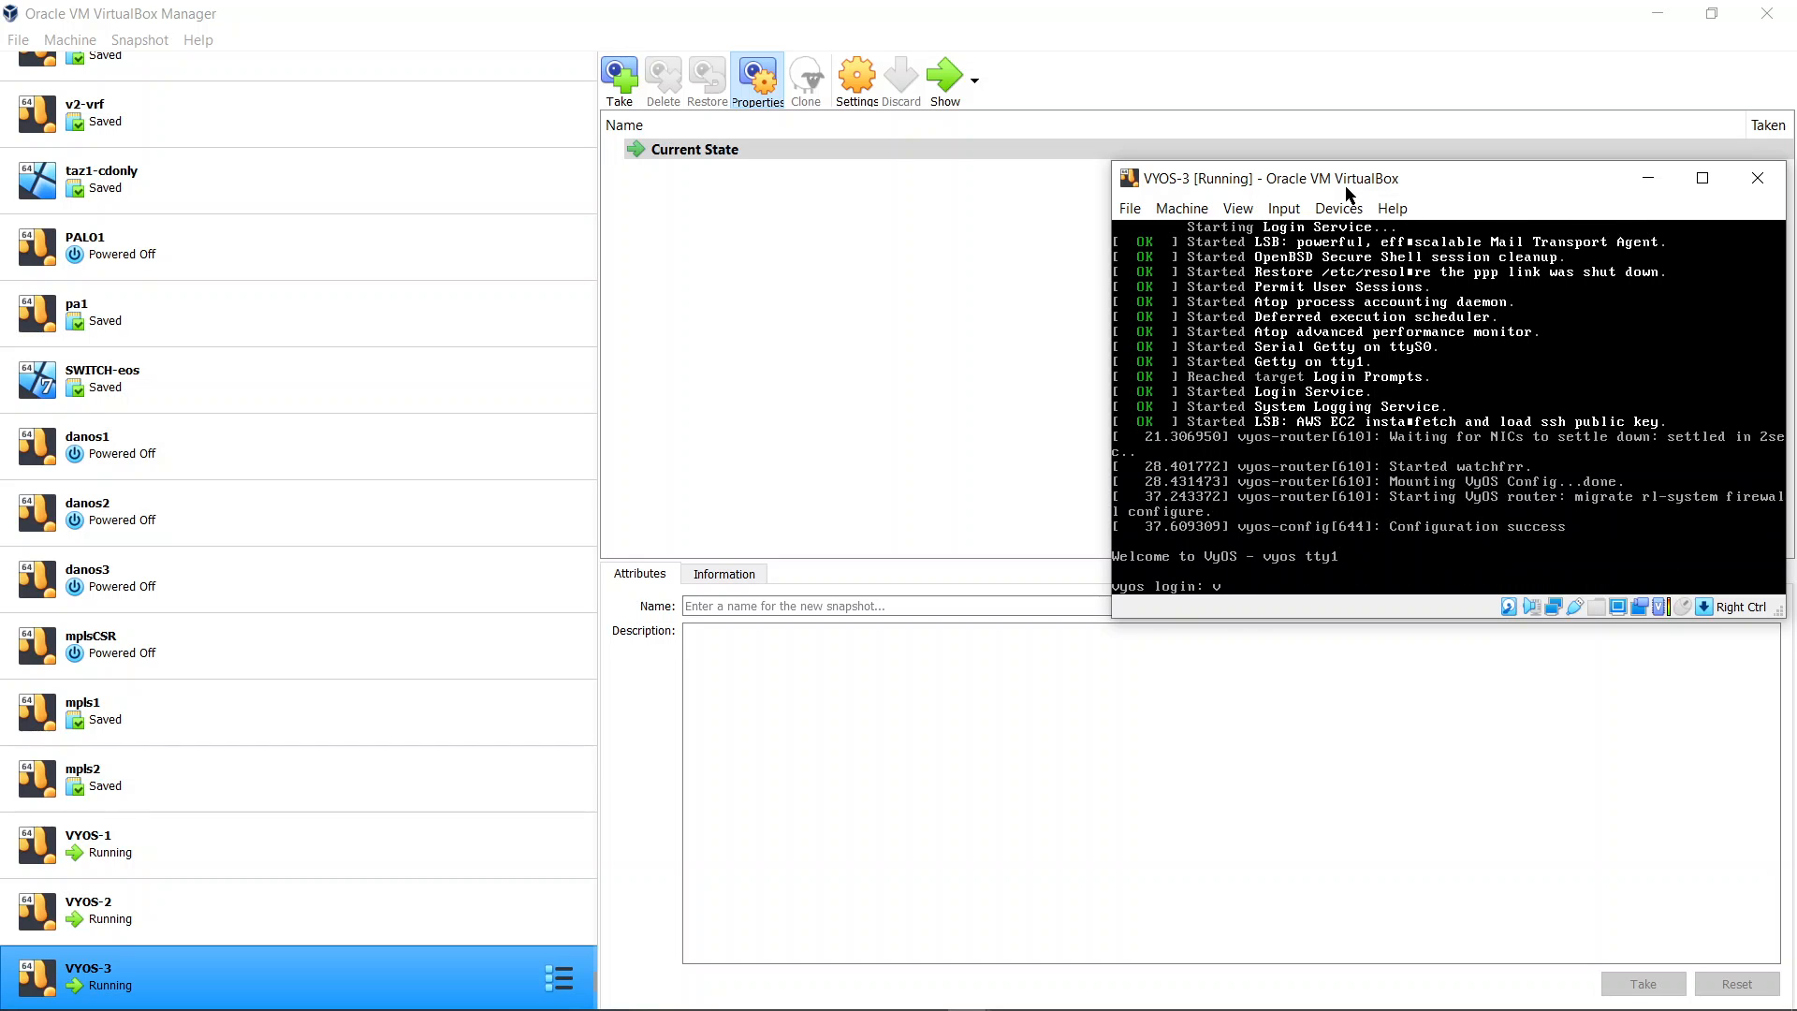
text(s)
key(Return)
text(vyos)
key(Return)
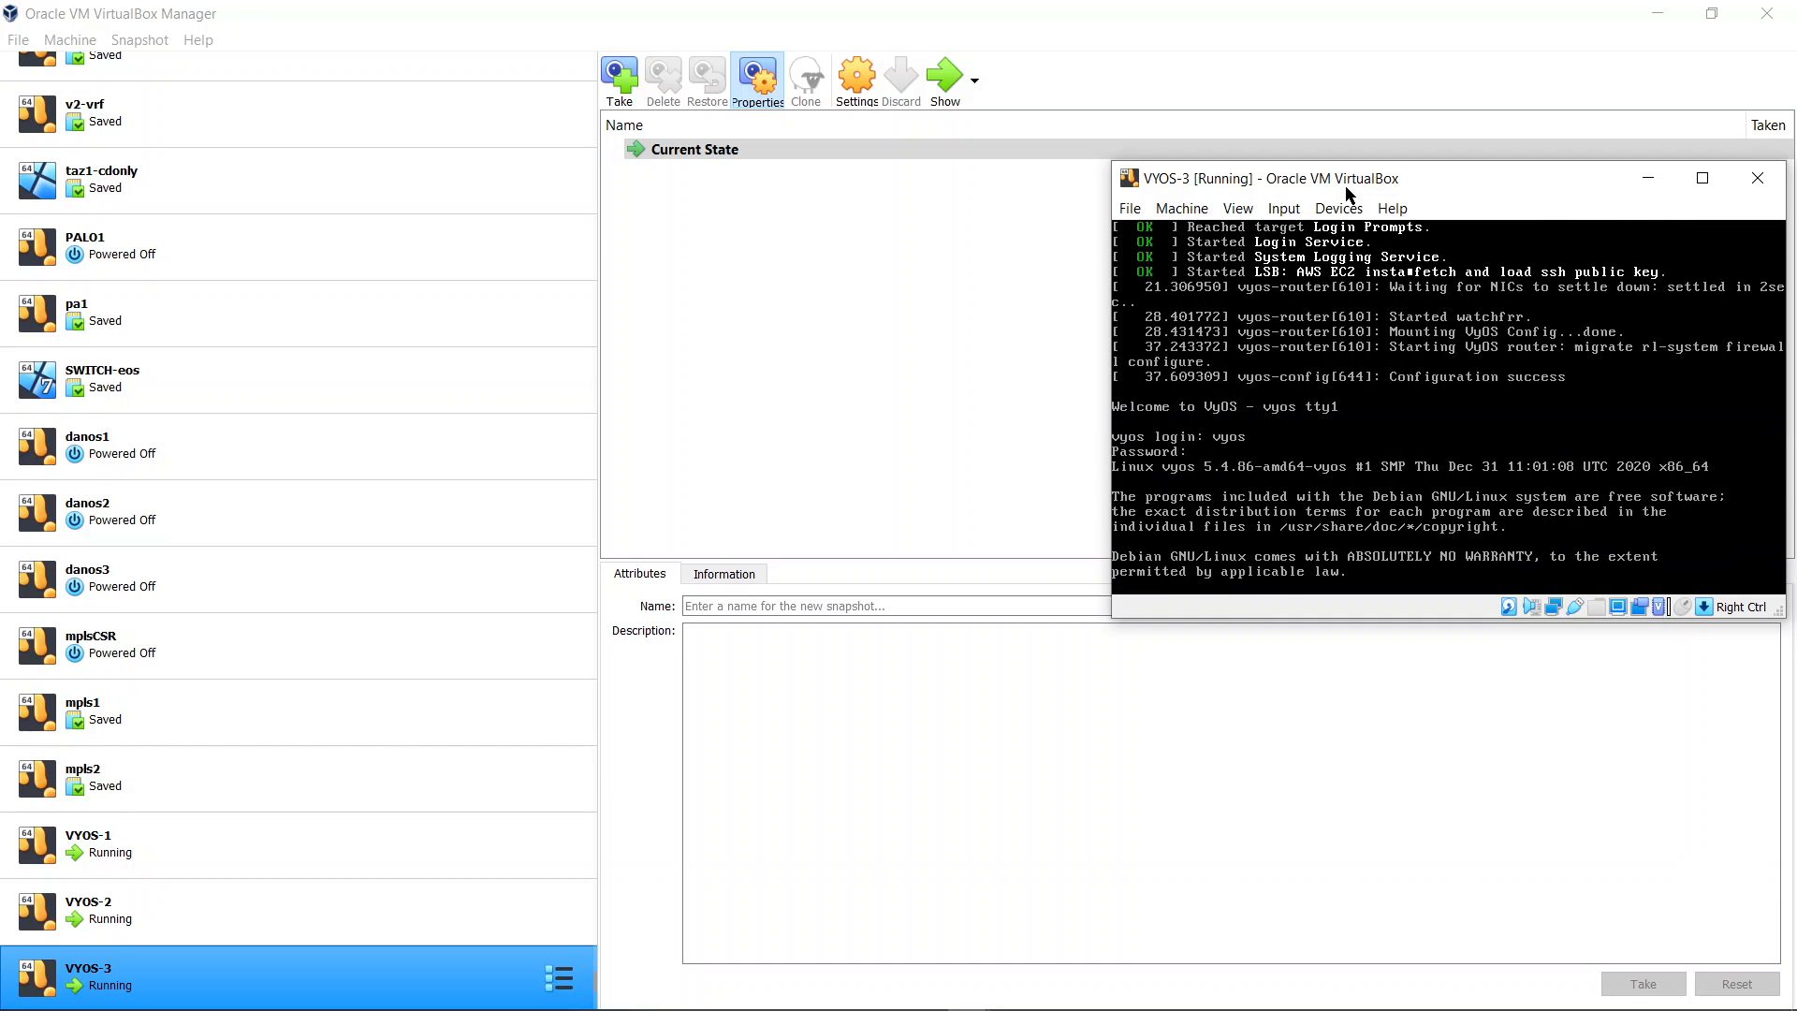
Show the router's interfaces with the sho interfaces command
text(sho int)
key(Tab)
key(Return)
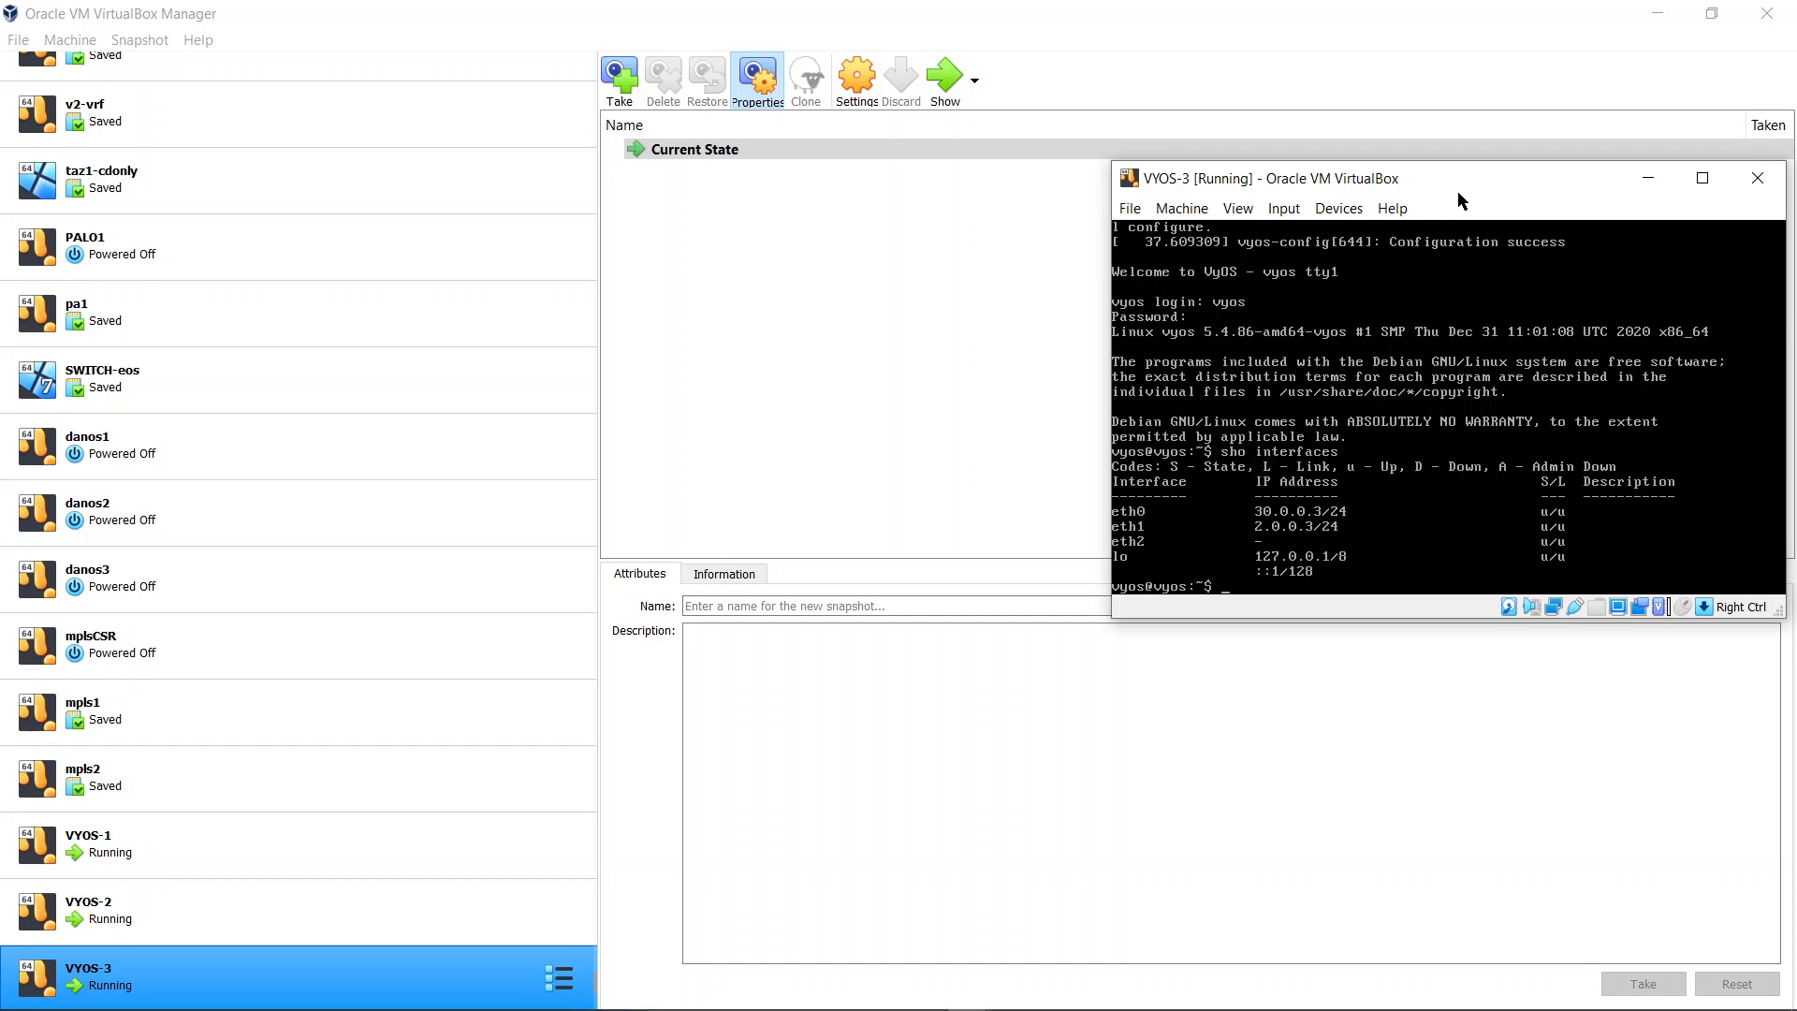
Enter configuration mode, set interface ethernet eth2 address to dhcp and commit the change
text(conf)
key(Tab)
key(Return)
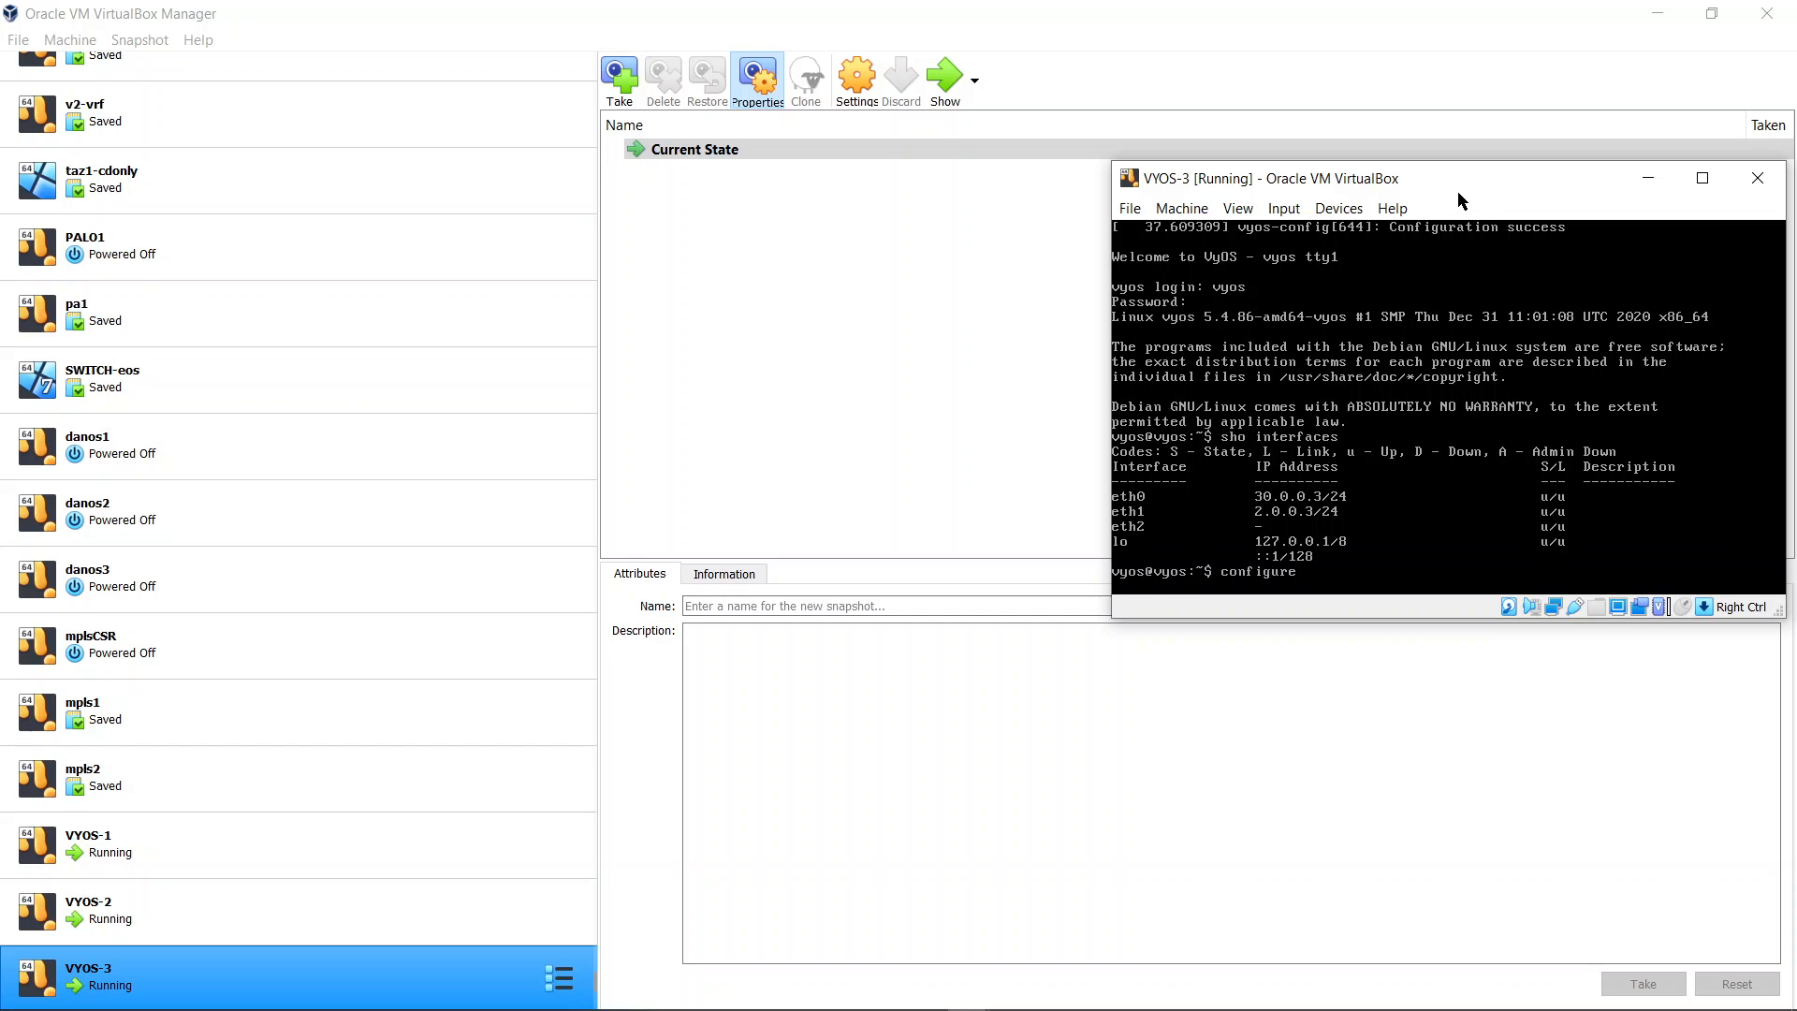
text(set int)
key(Tab)
text(e)
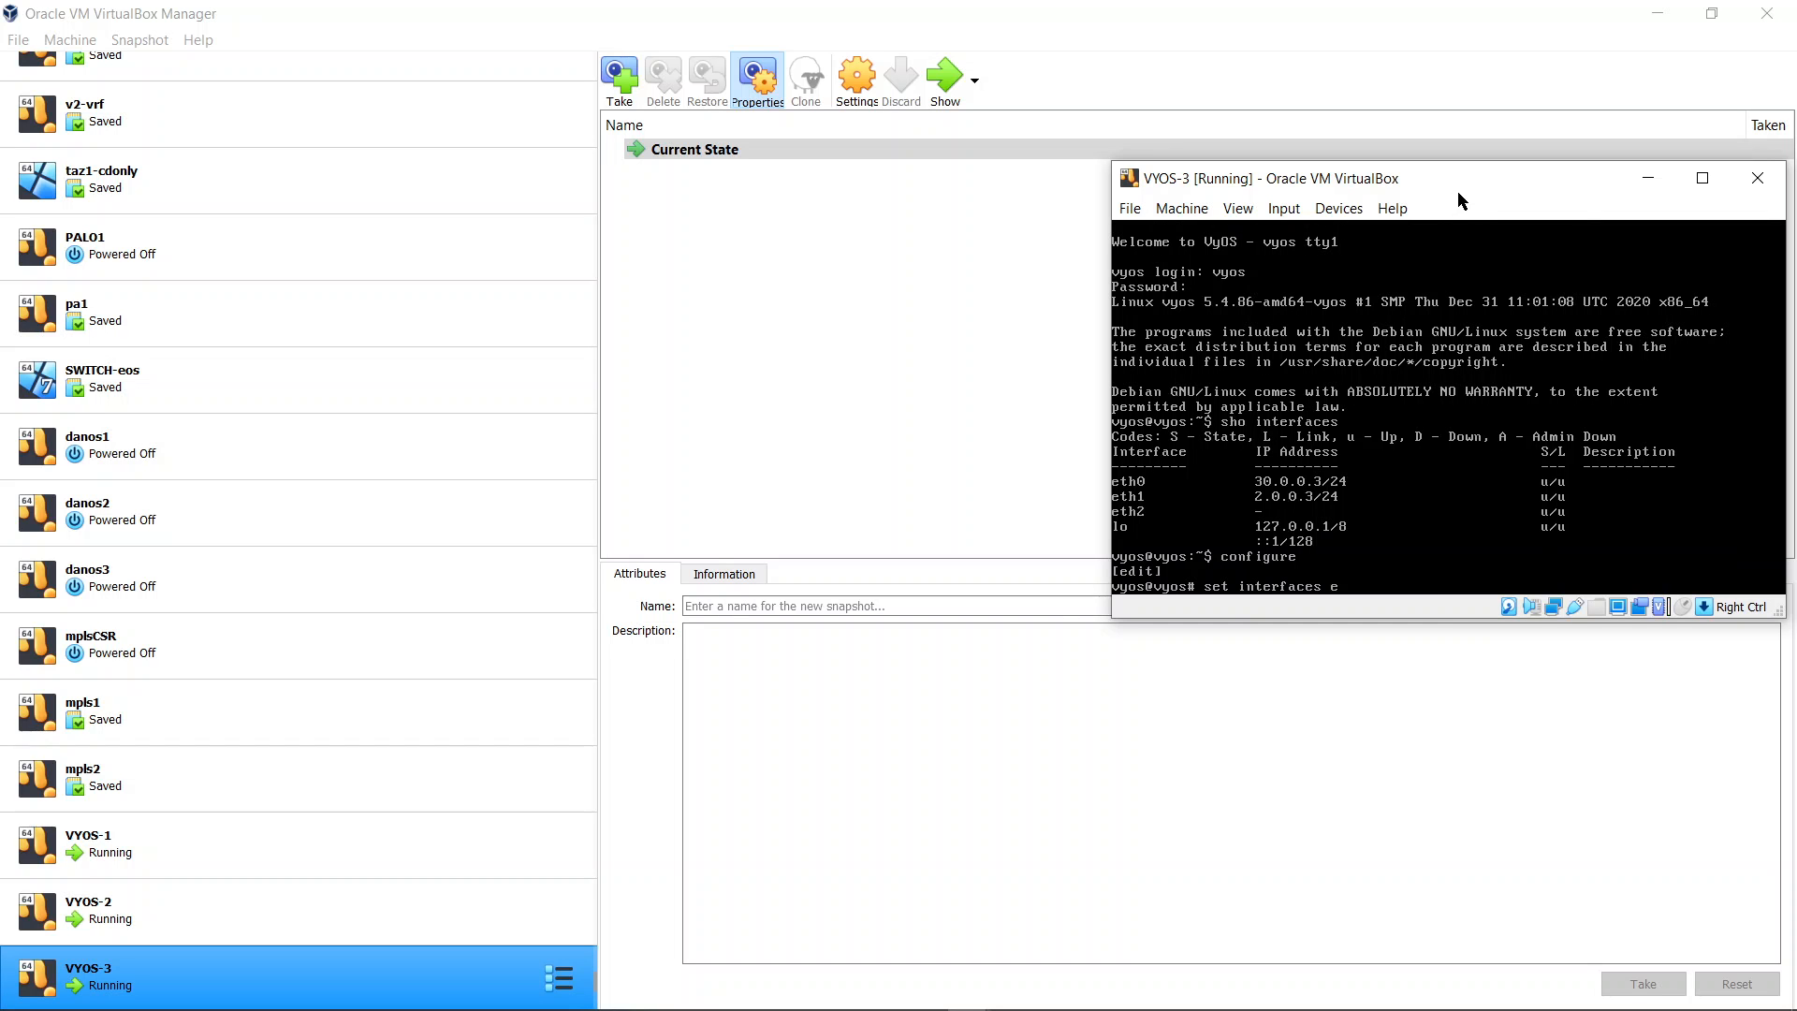
key(Tab)
text(e)
key(Tab)
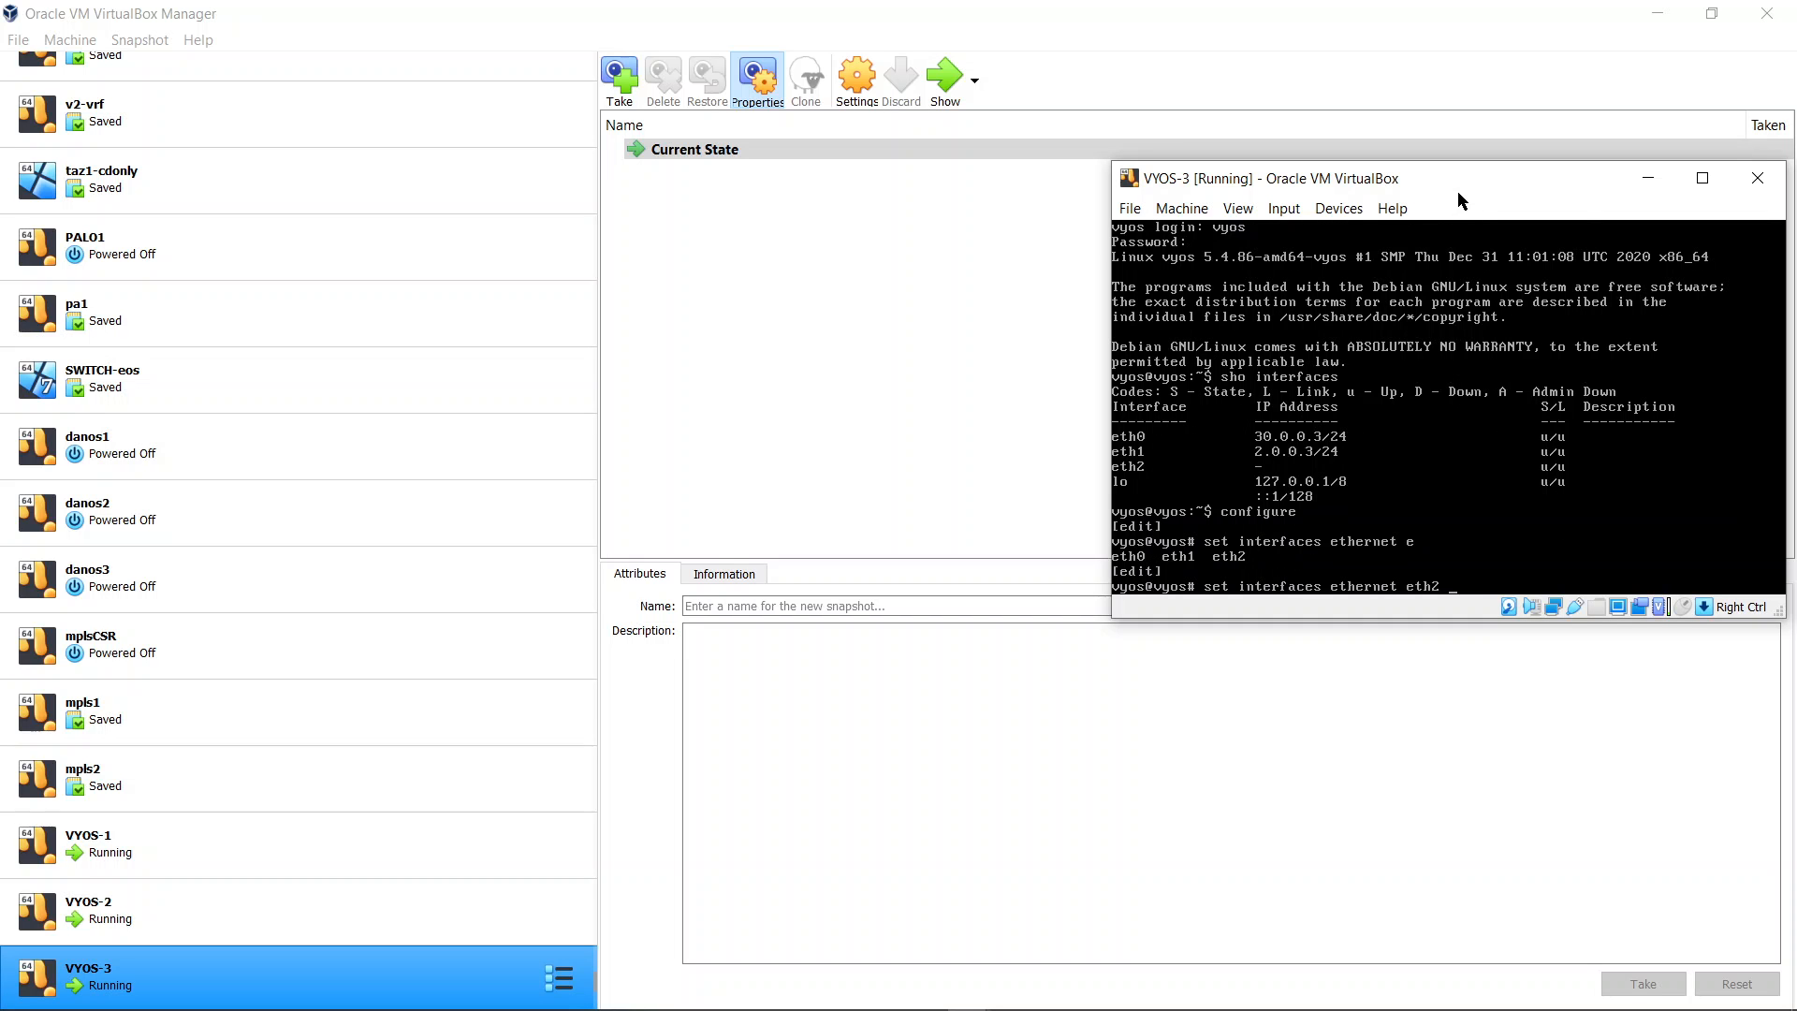
text(2 ad)
key(Tab)
text(d)
key(Tab)
key(Return)
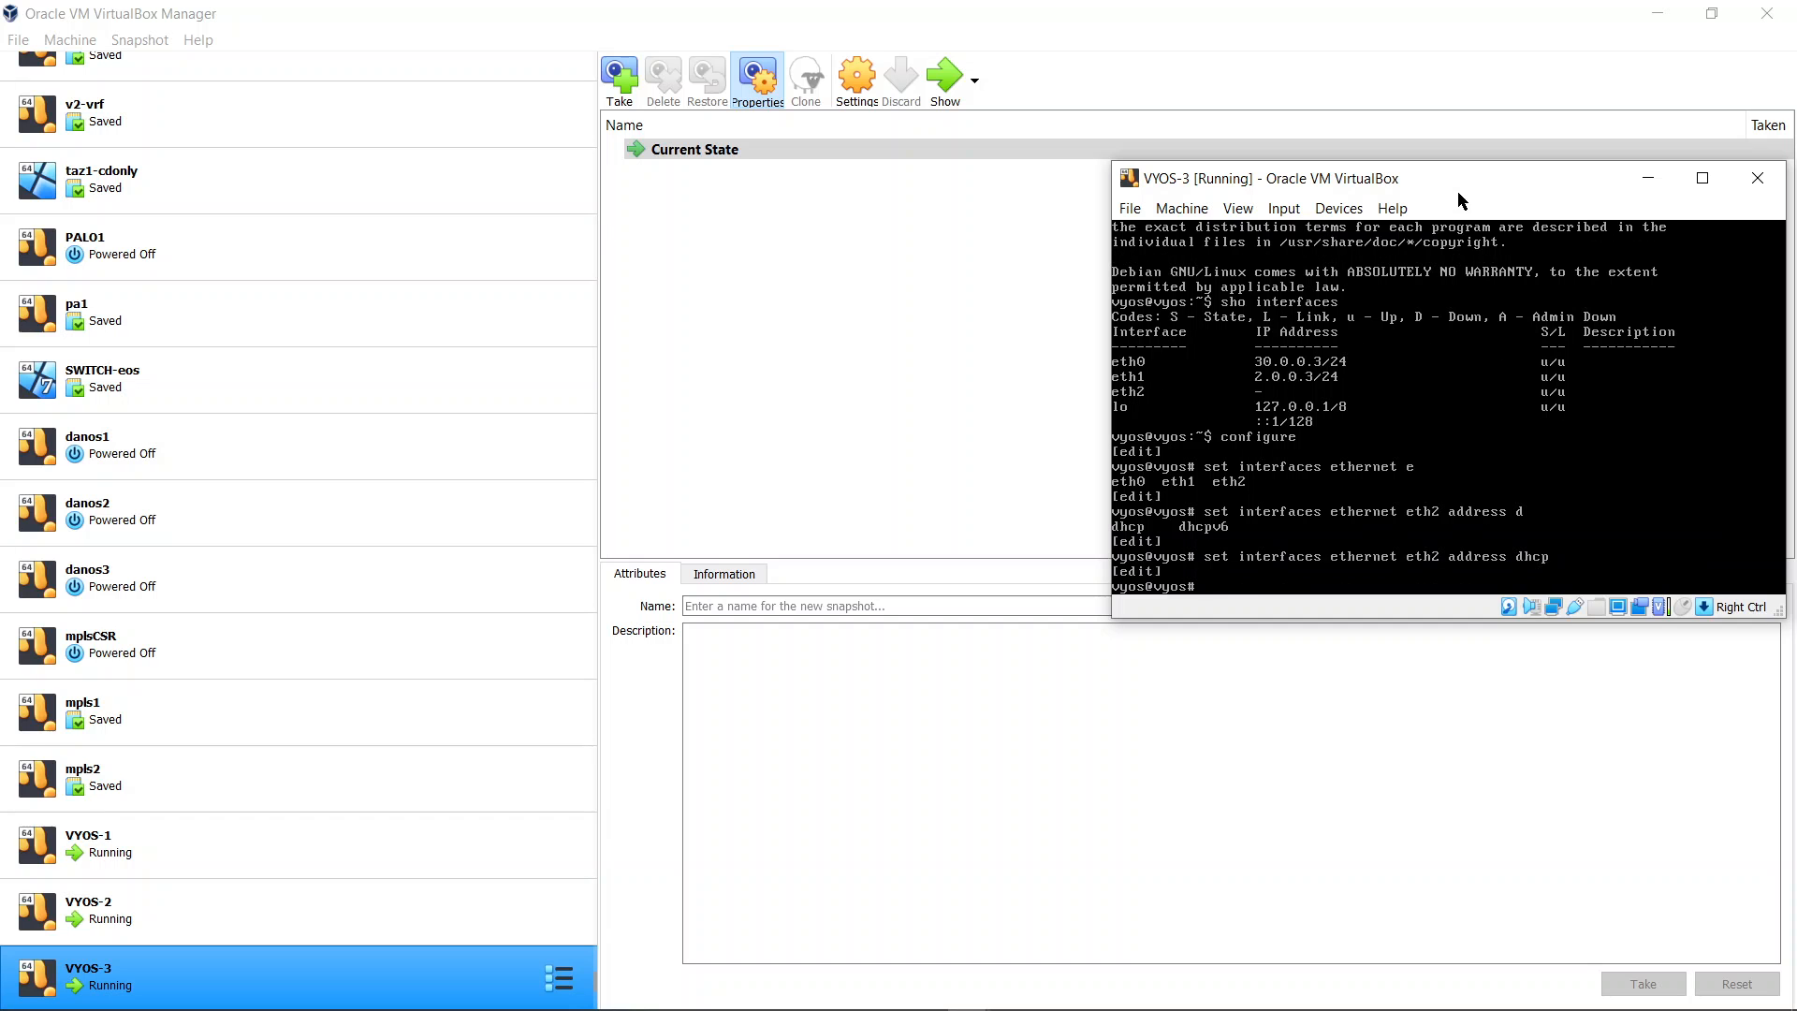
text(commit)
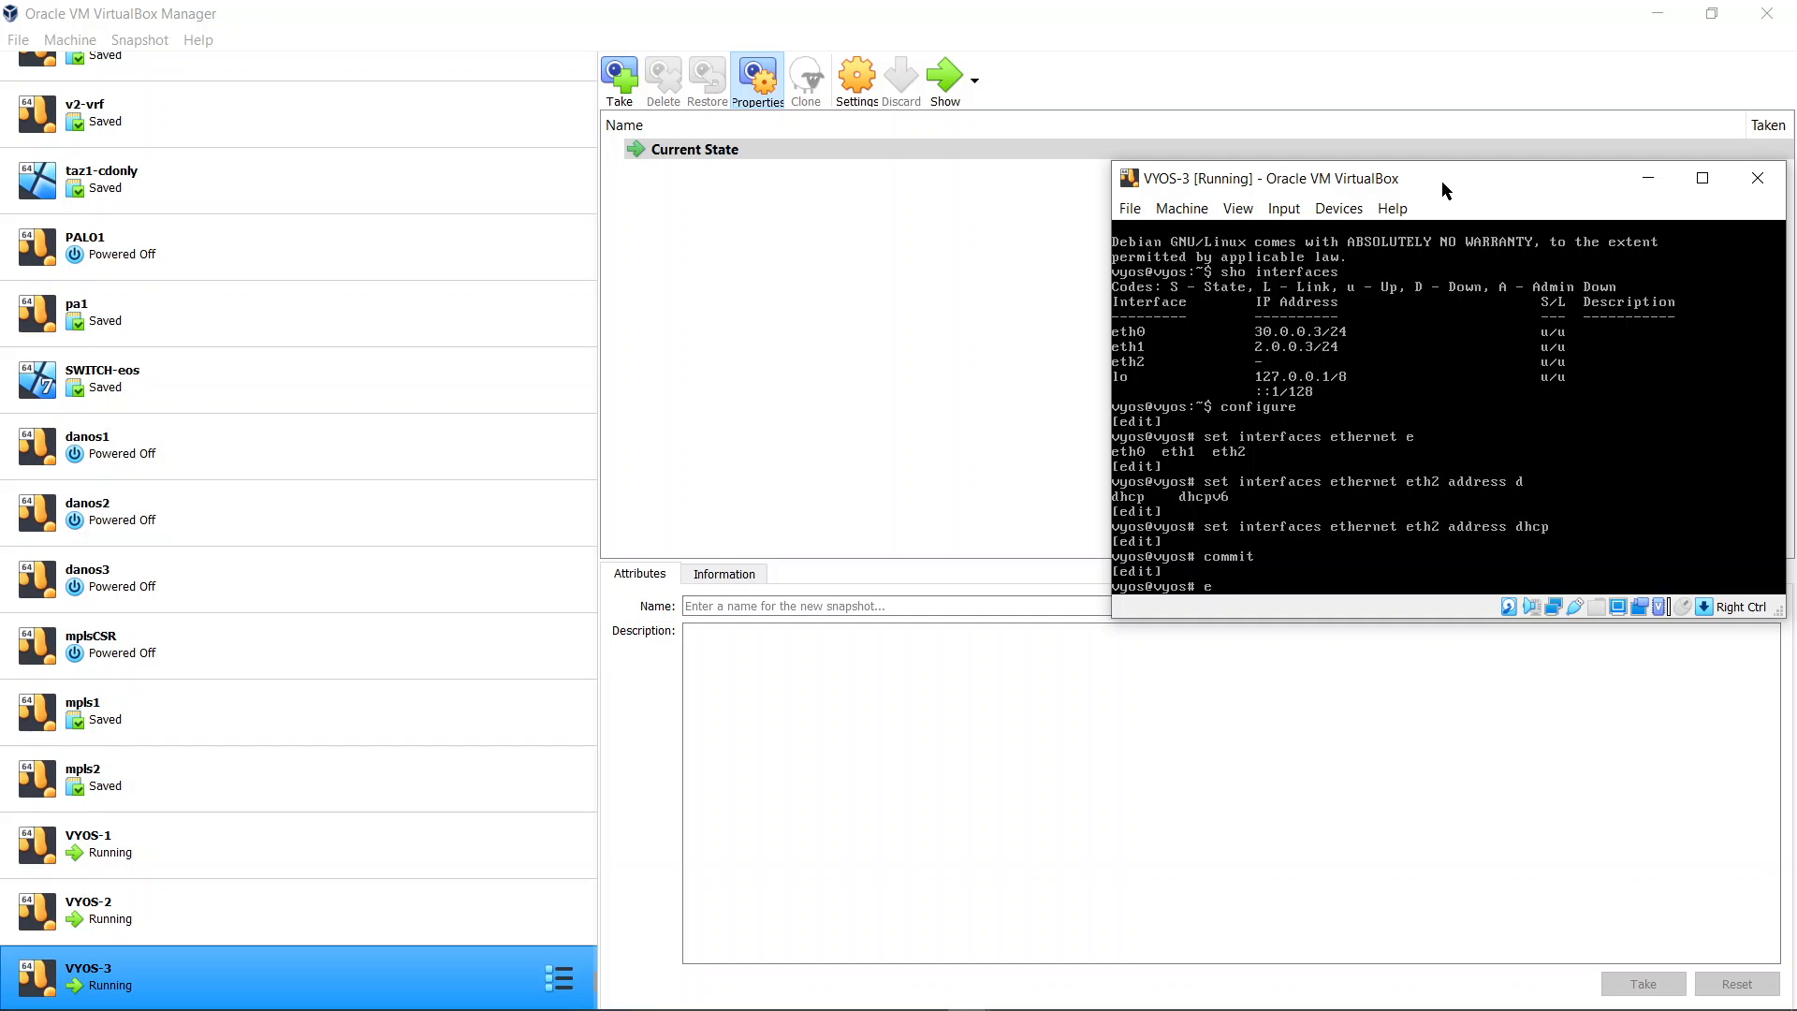
Exit configuration mode and show the interfaces again
text(xit)
key(Return)
text(sho interfaces)
key(Return)
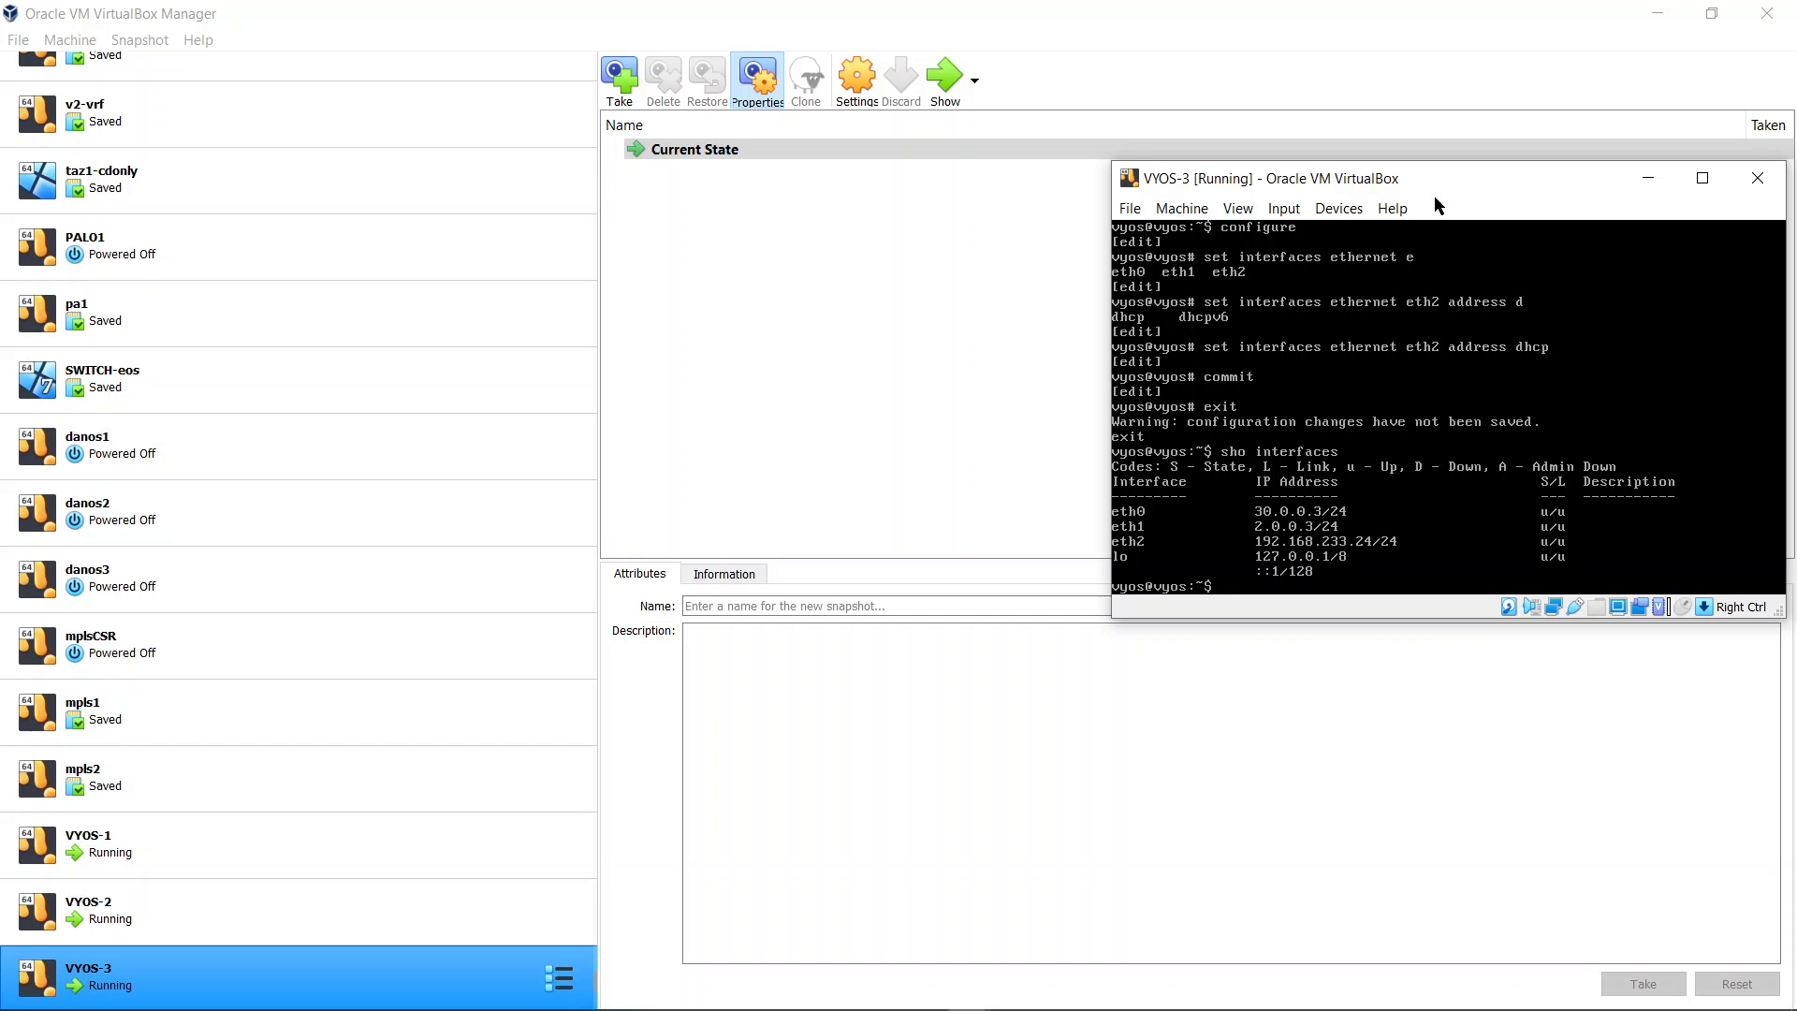
Ping the host at 192.168.233.1 from the router and stop the ping
text(ping 192.168.233.1)
key(Return)
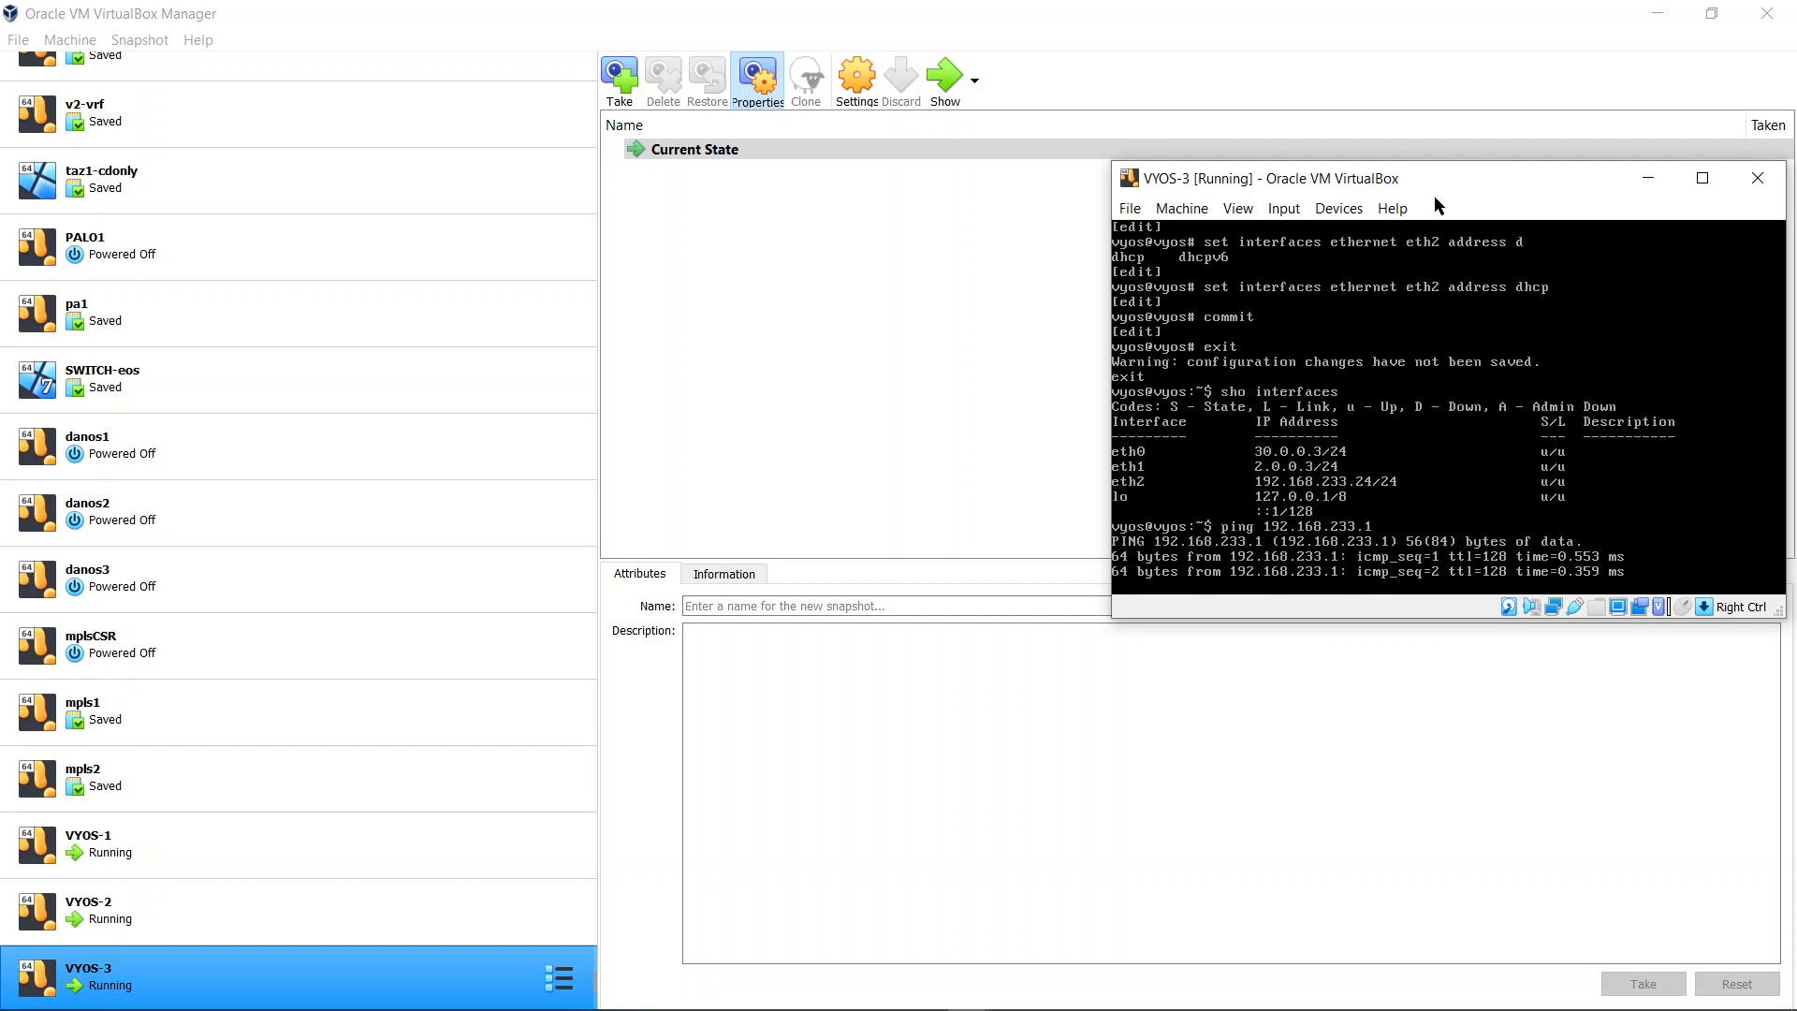
key(ctrl+c)
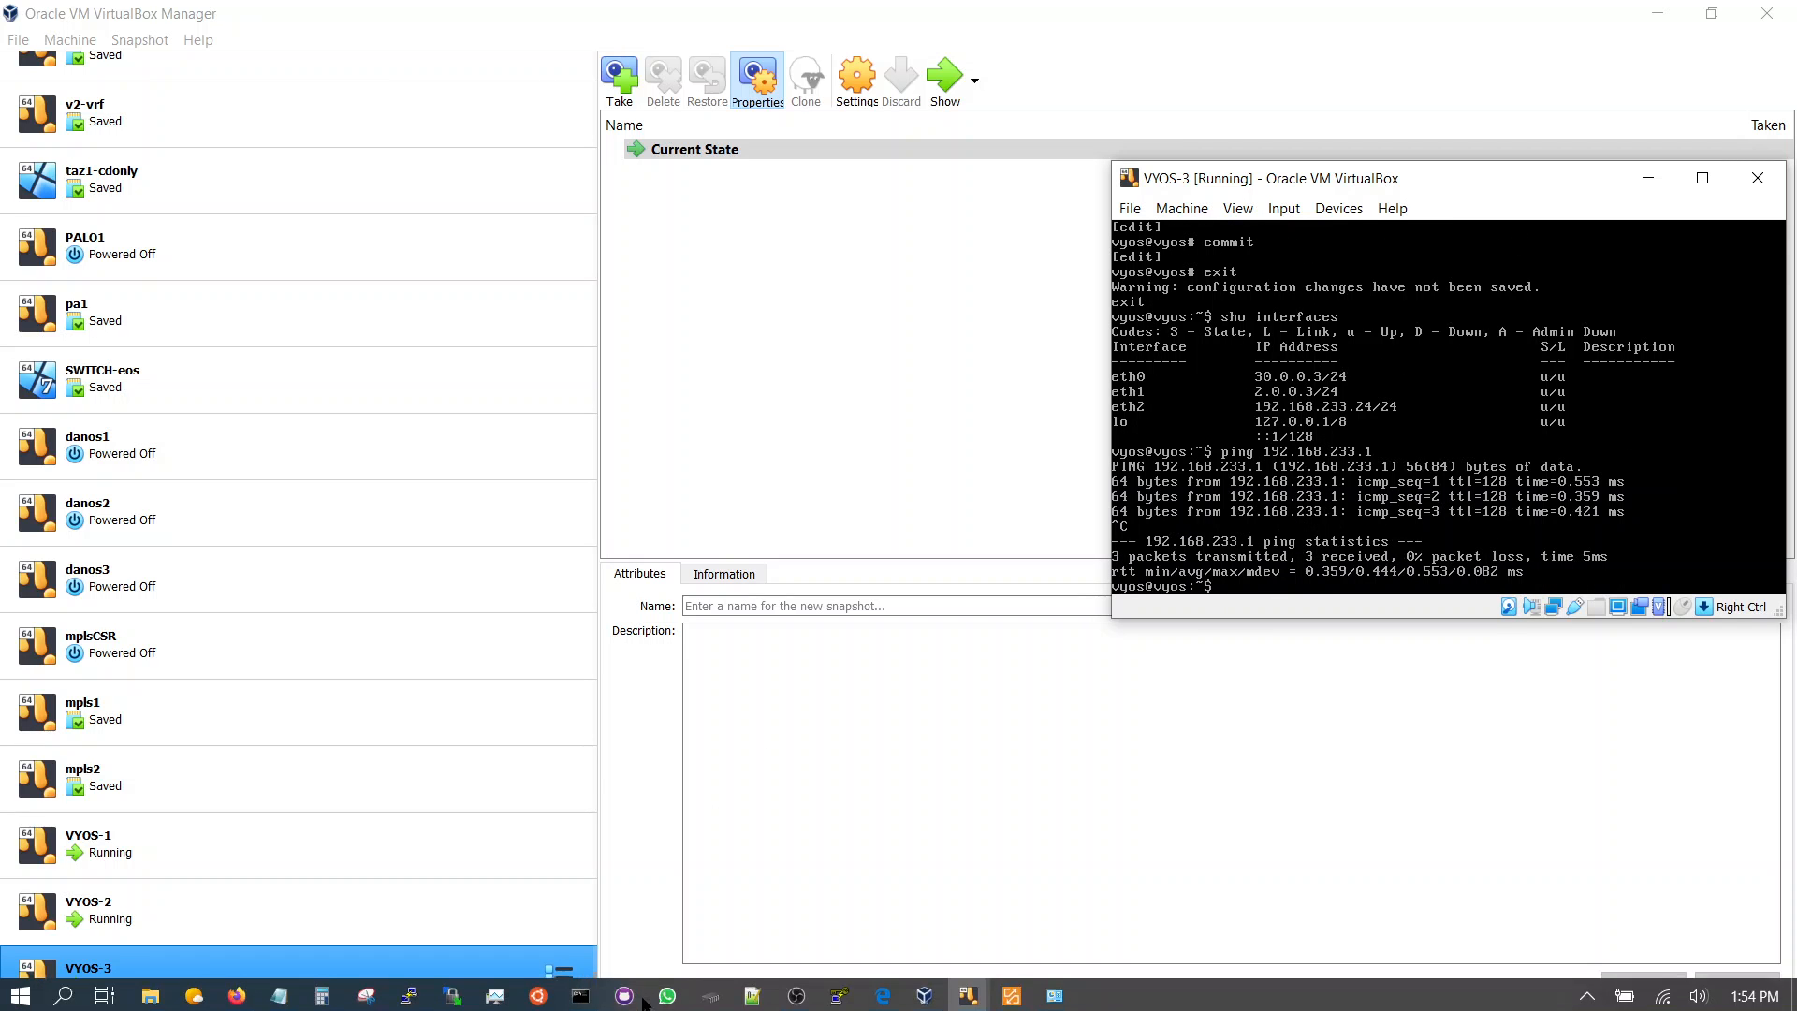
Minimize the Command Prompt and bring the SolarWinds TFTP Server window into view
click(582, 994)
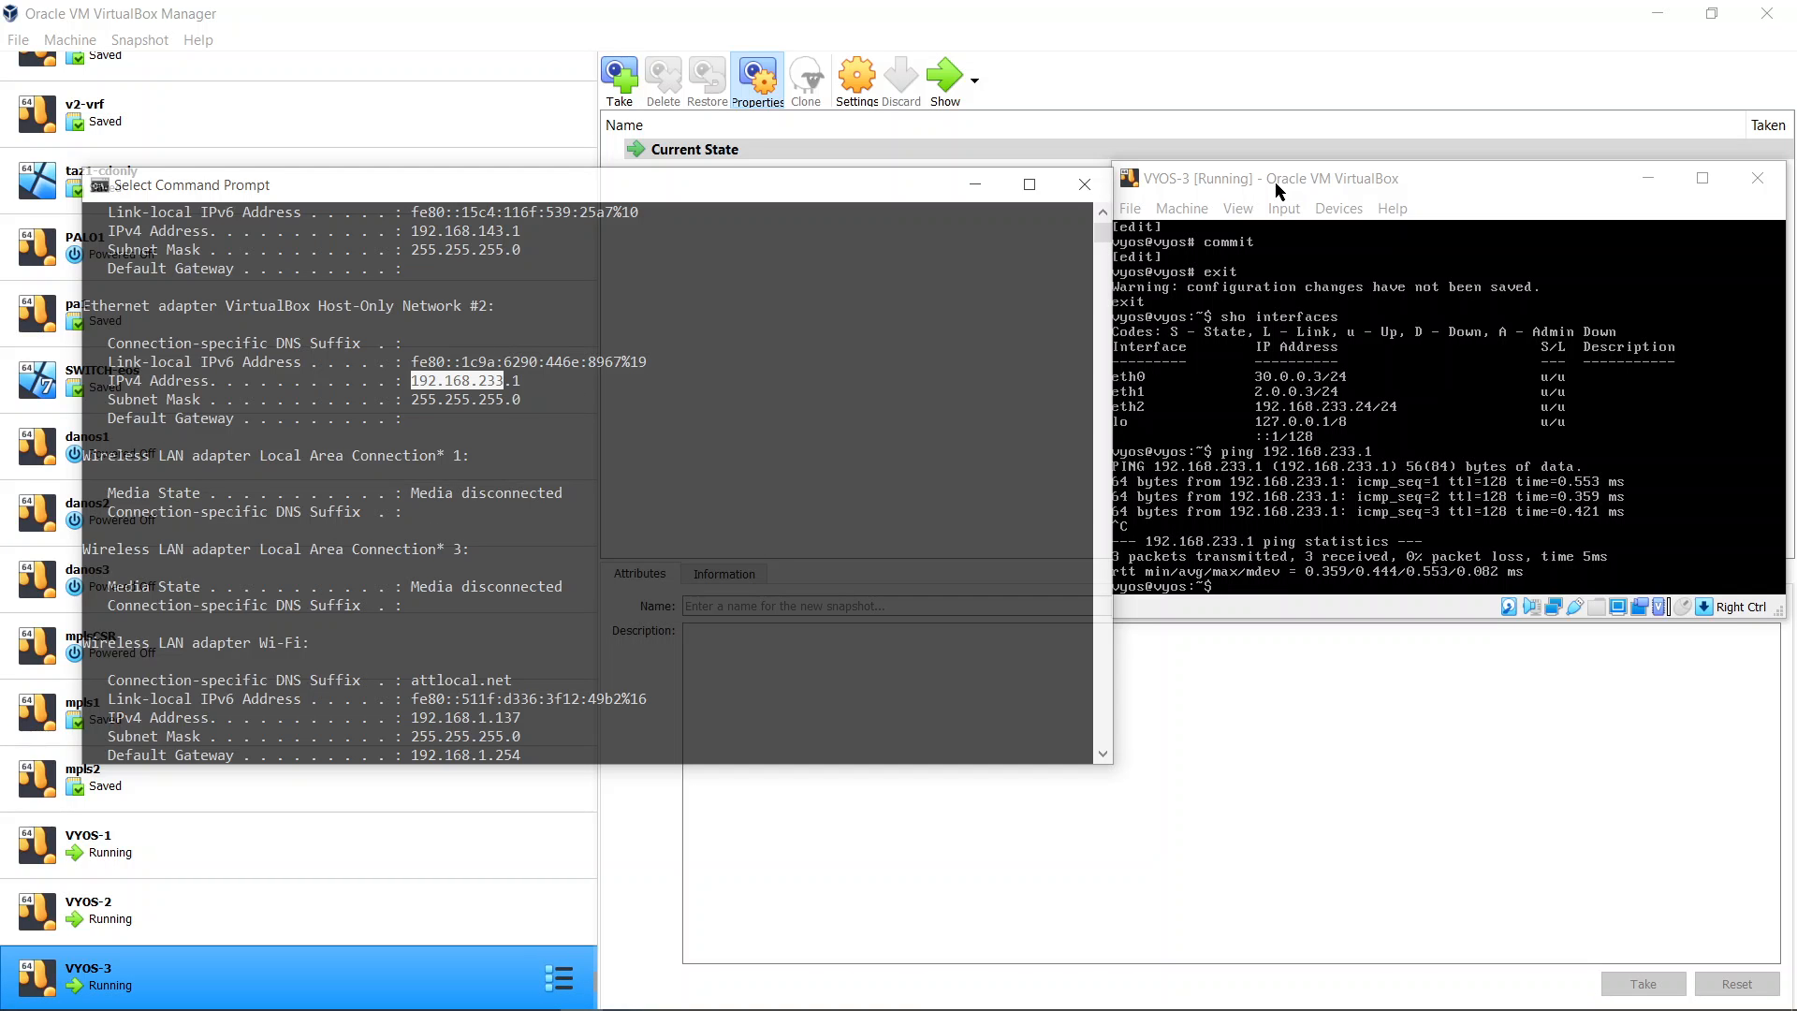
click(975, 184)
mouse_move(581, 1006)
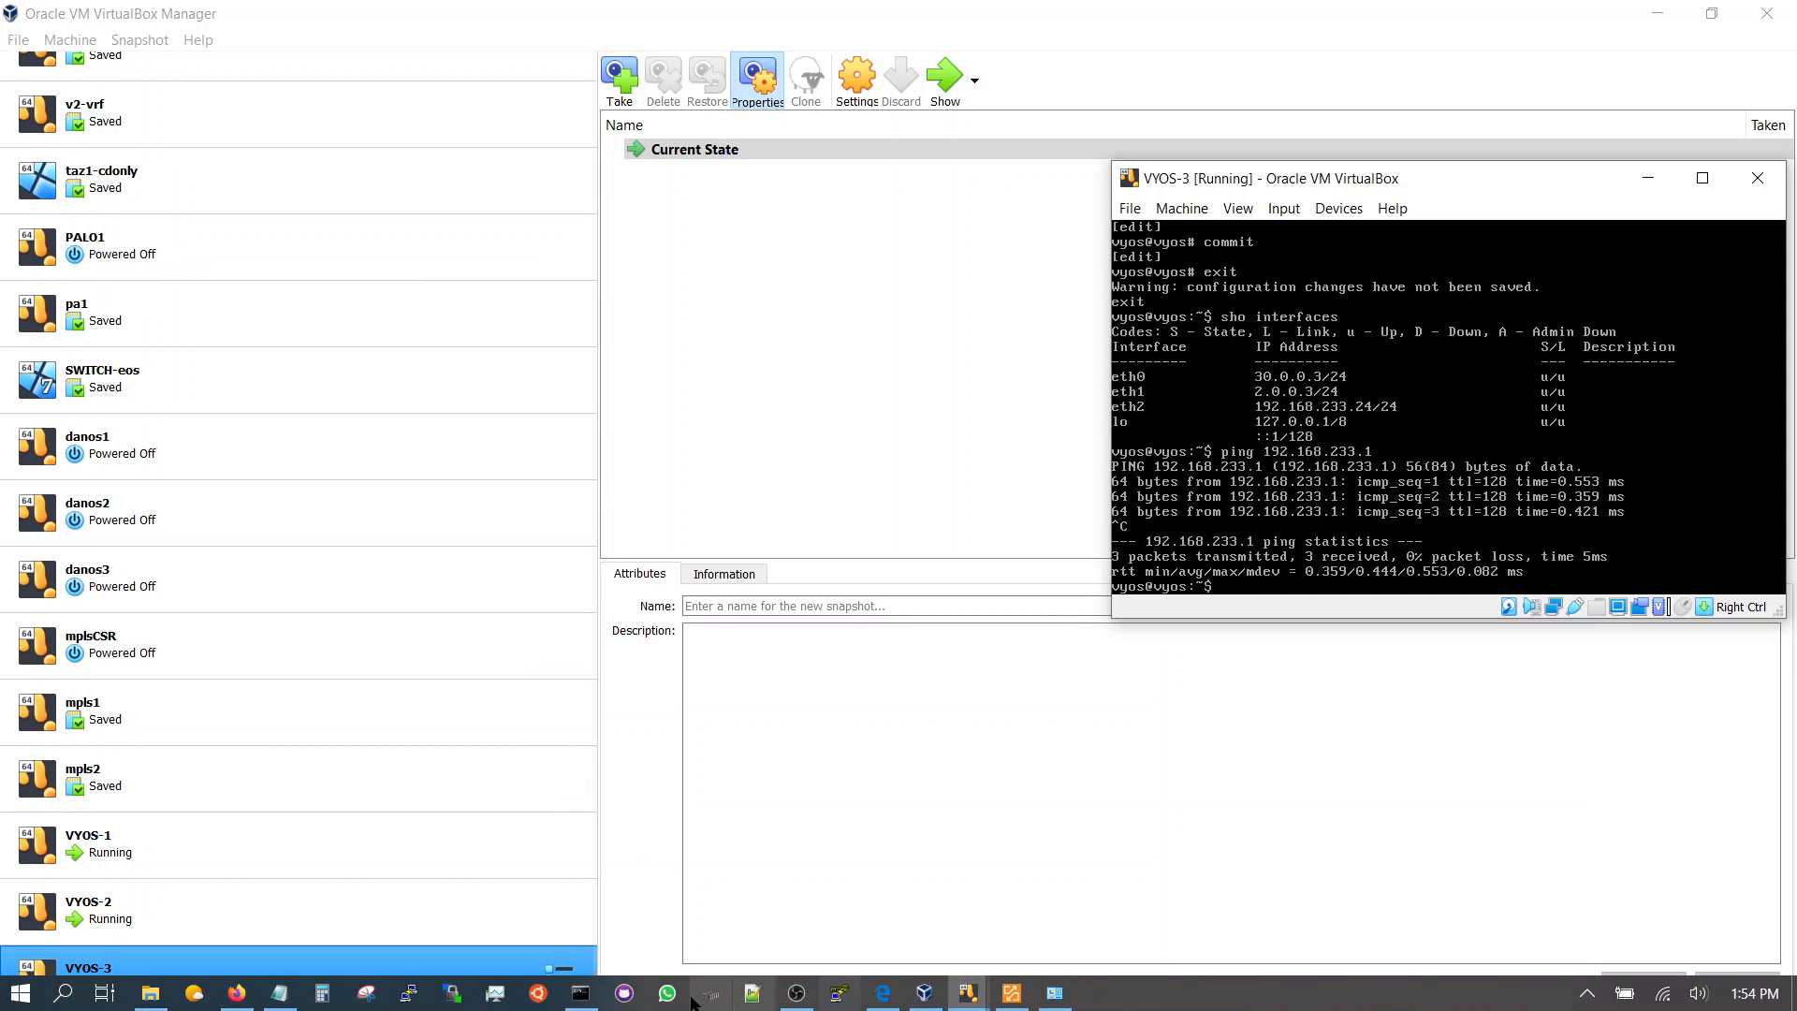
click(1011, 992)
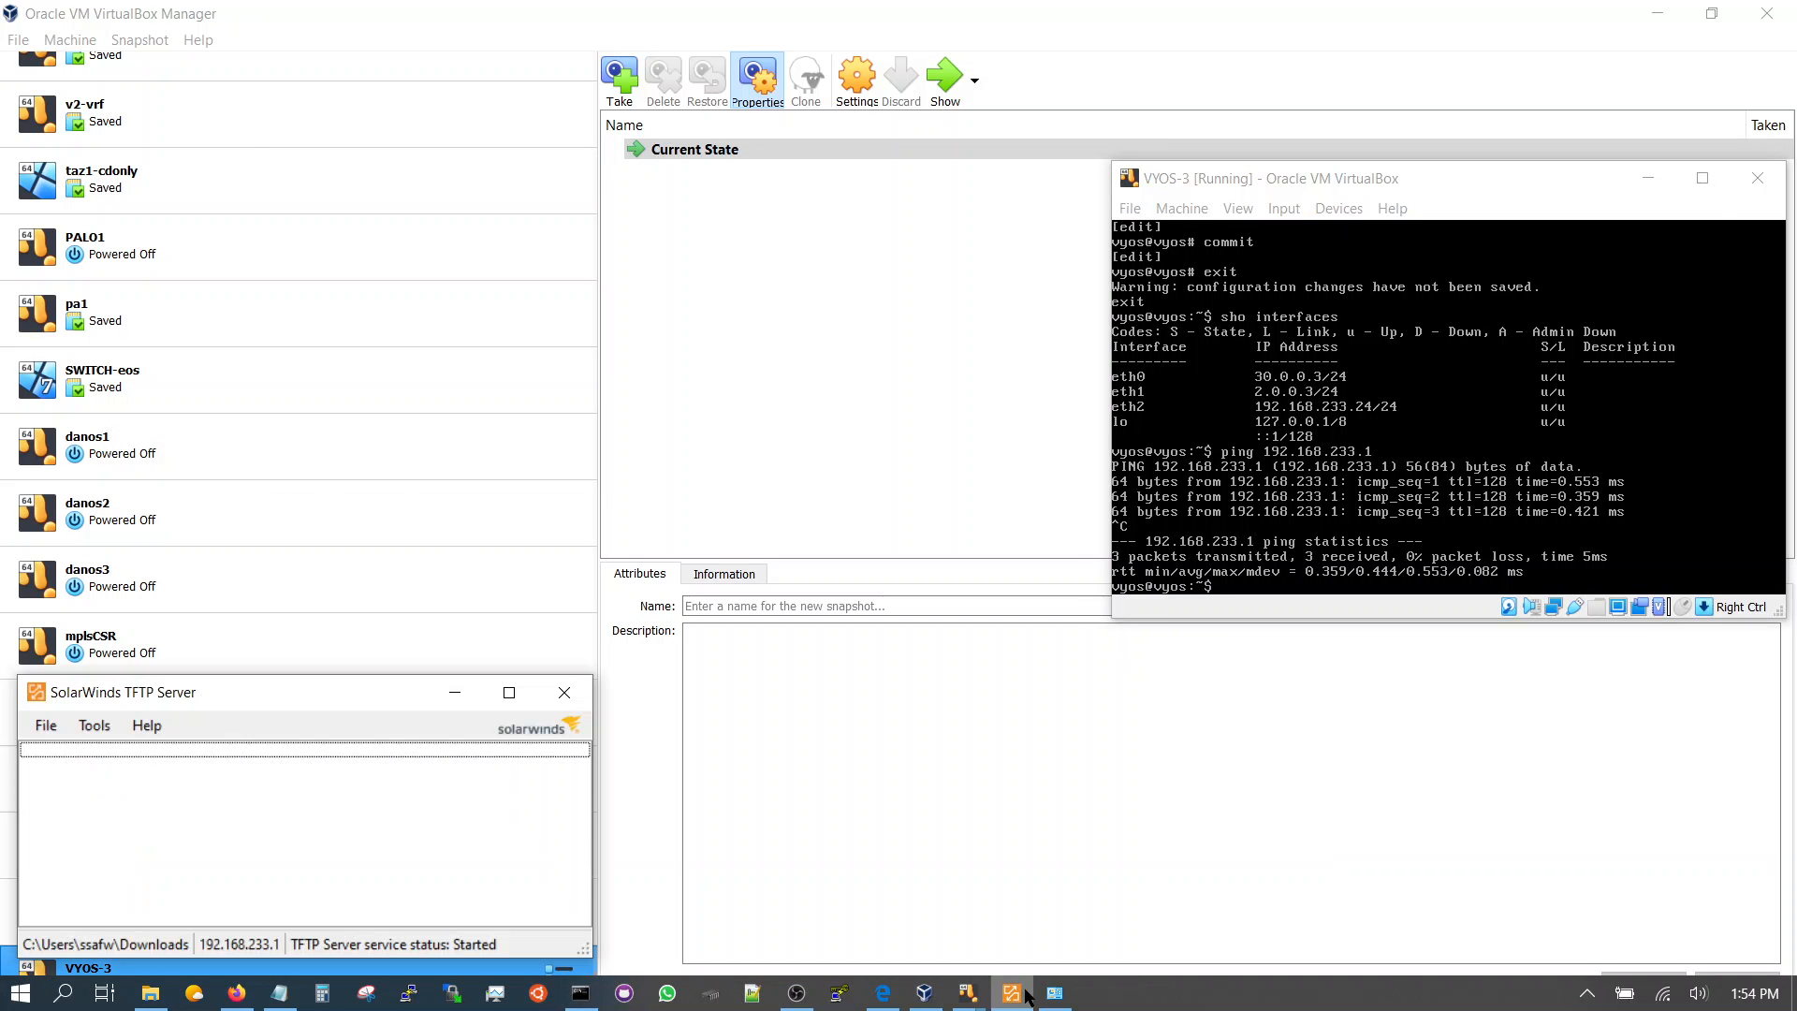
drag(357, 692, 451, 602)
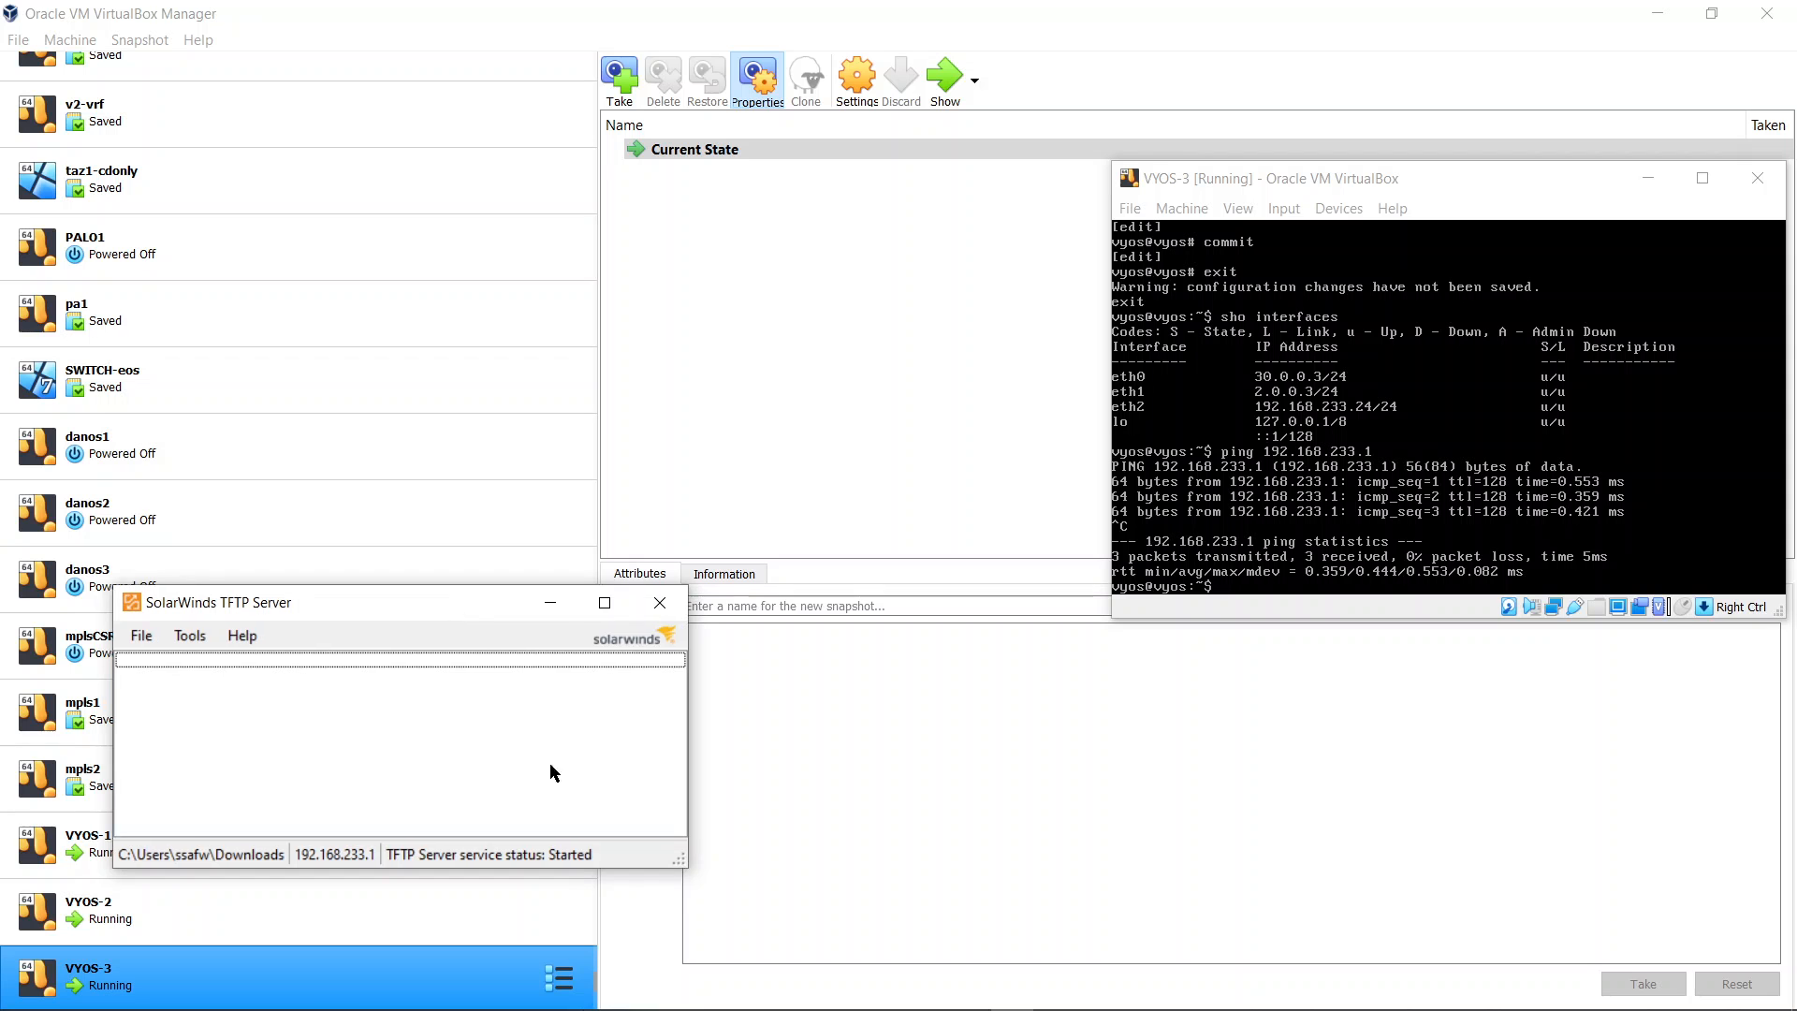
Open the Downloads folder in File Explorer to check the ISO files, then return to the VYOS-3 console
click(154, 994)
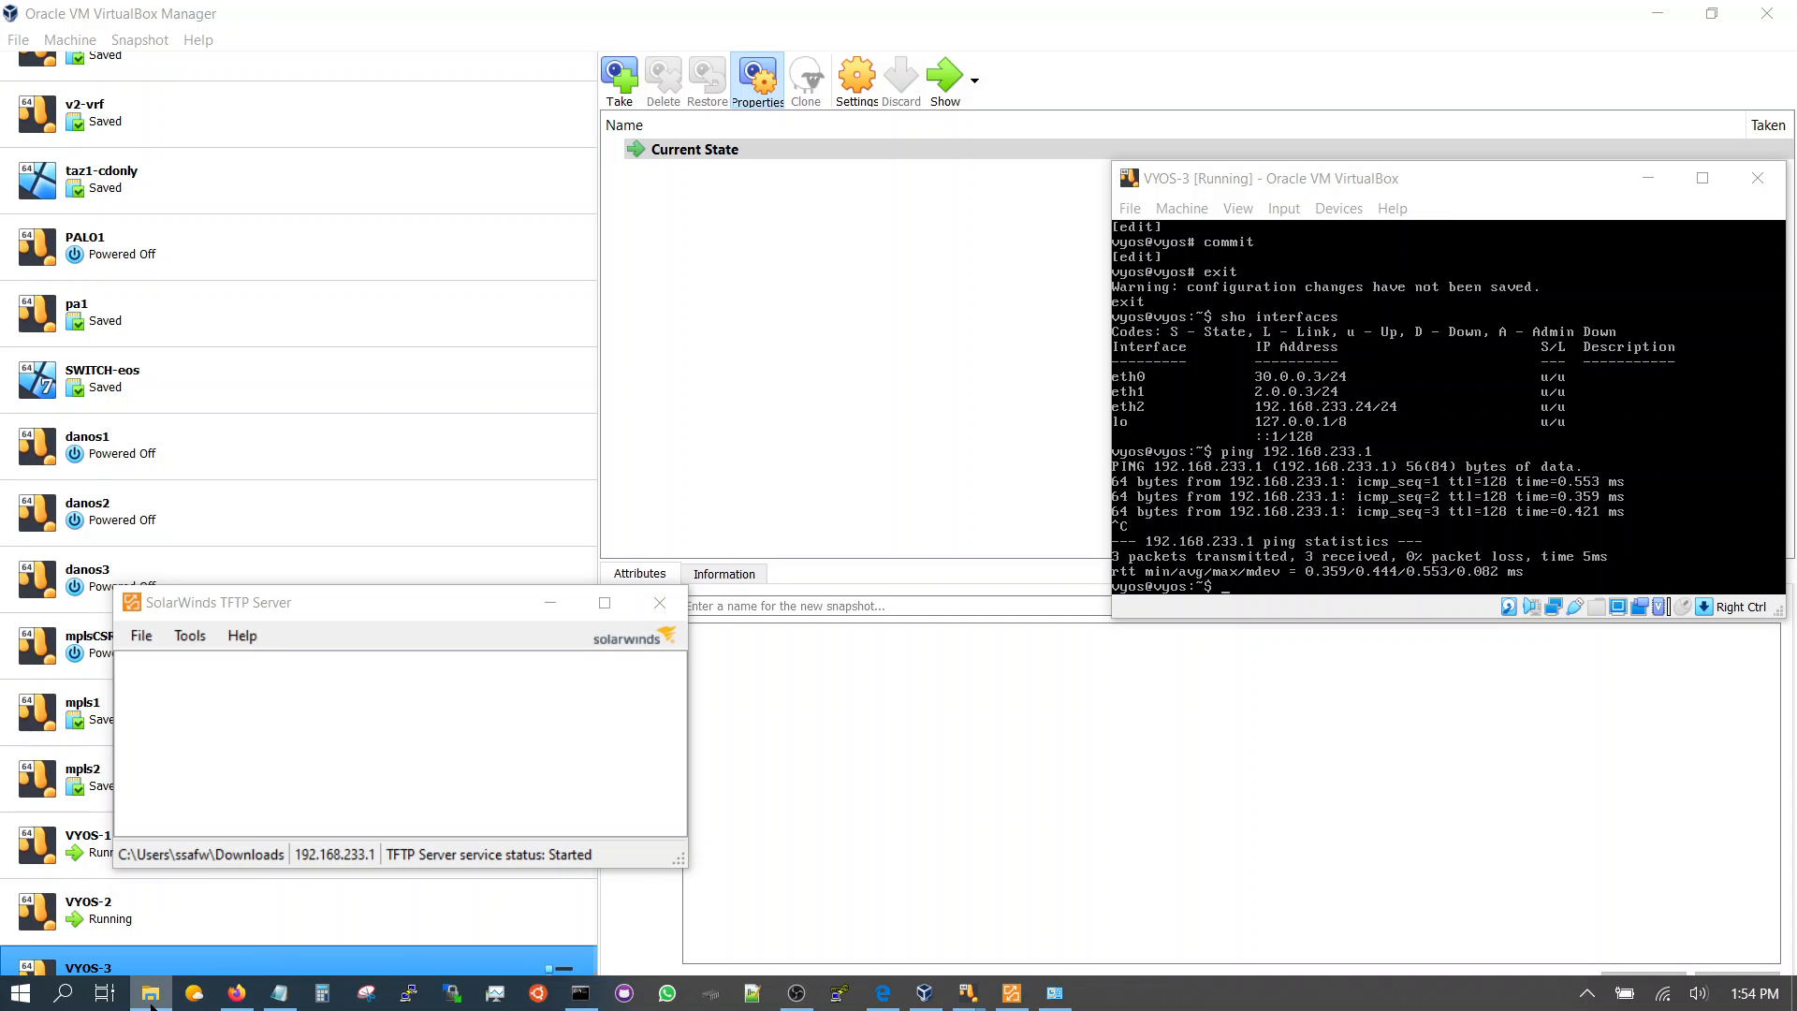
right_click(150, 994)
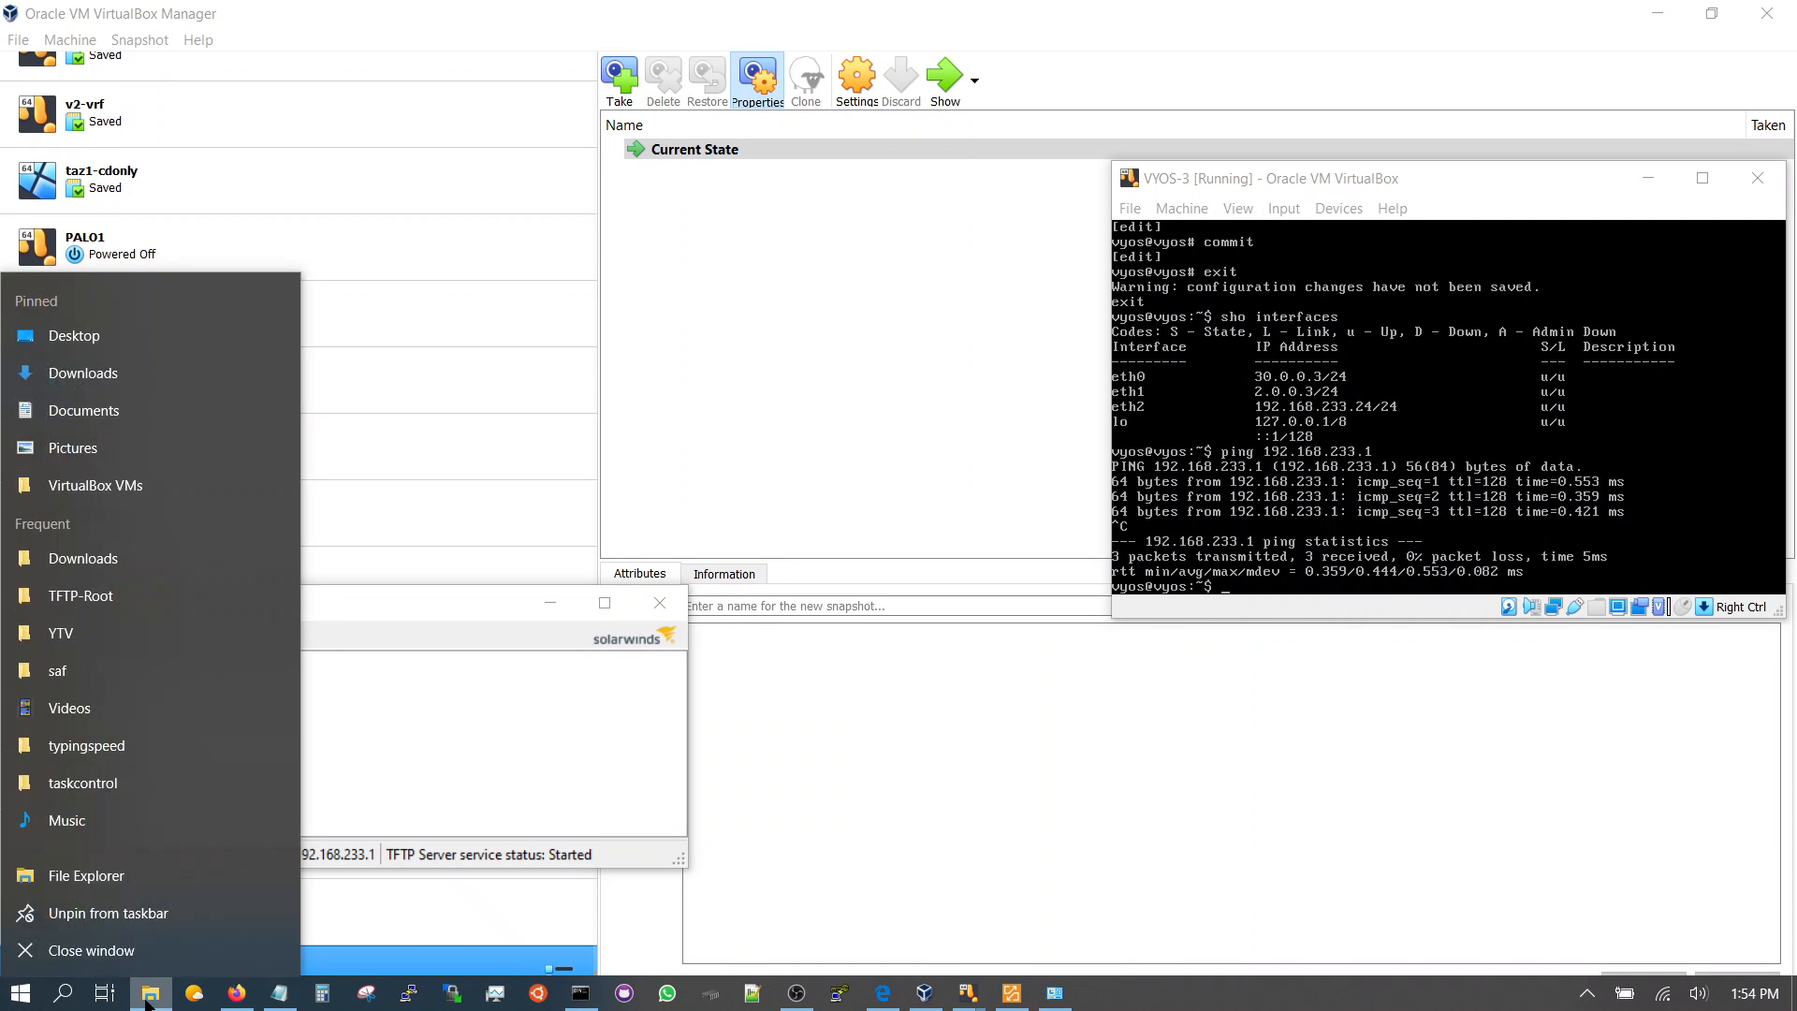
click(139, 872)
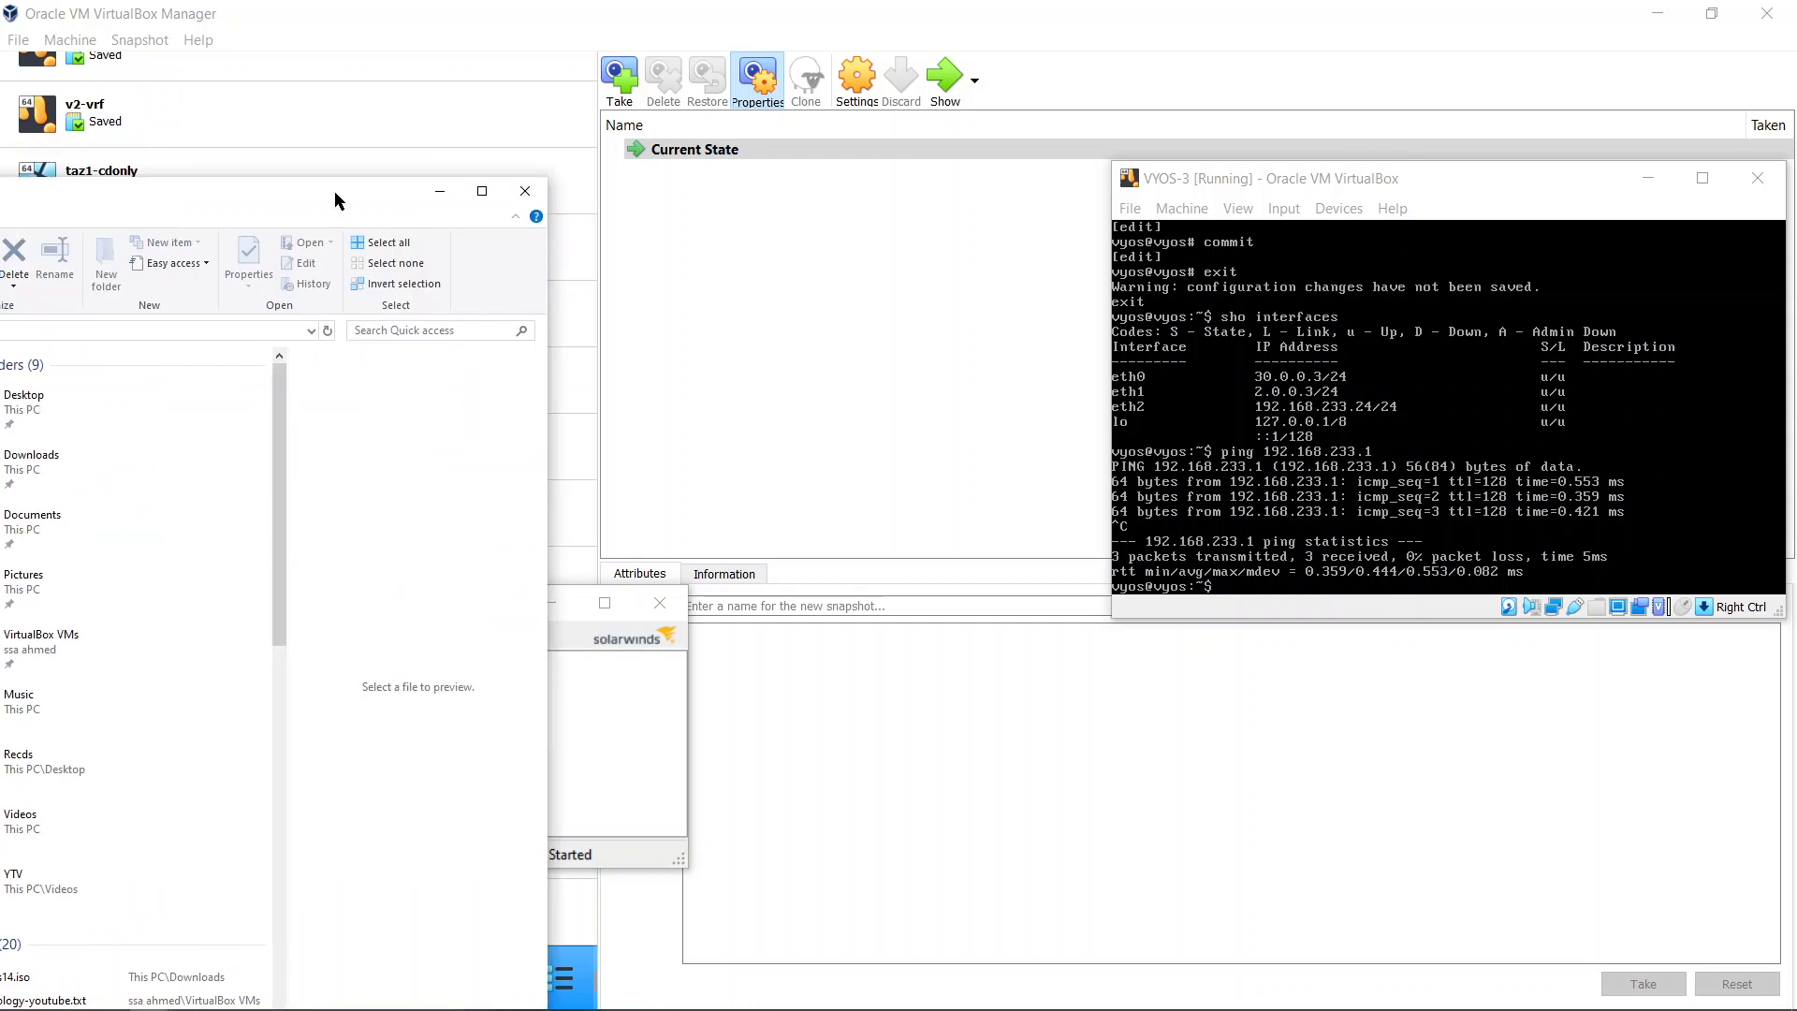
drag(334, 191, 1133, 53)
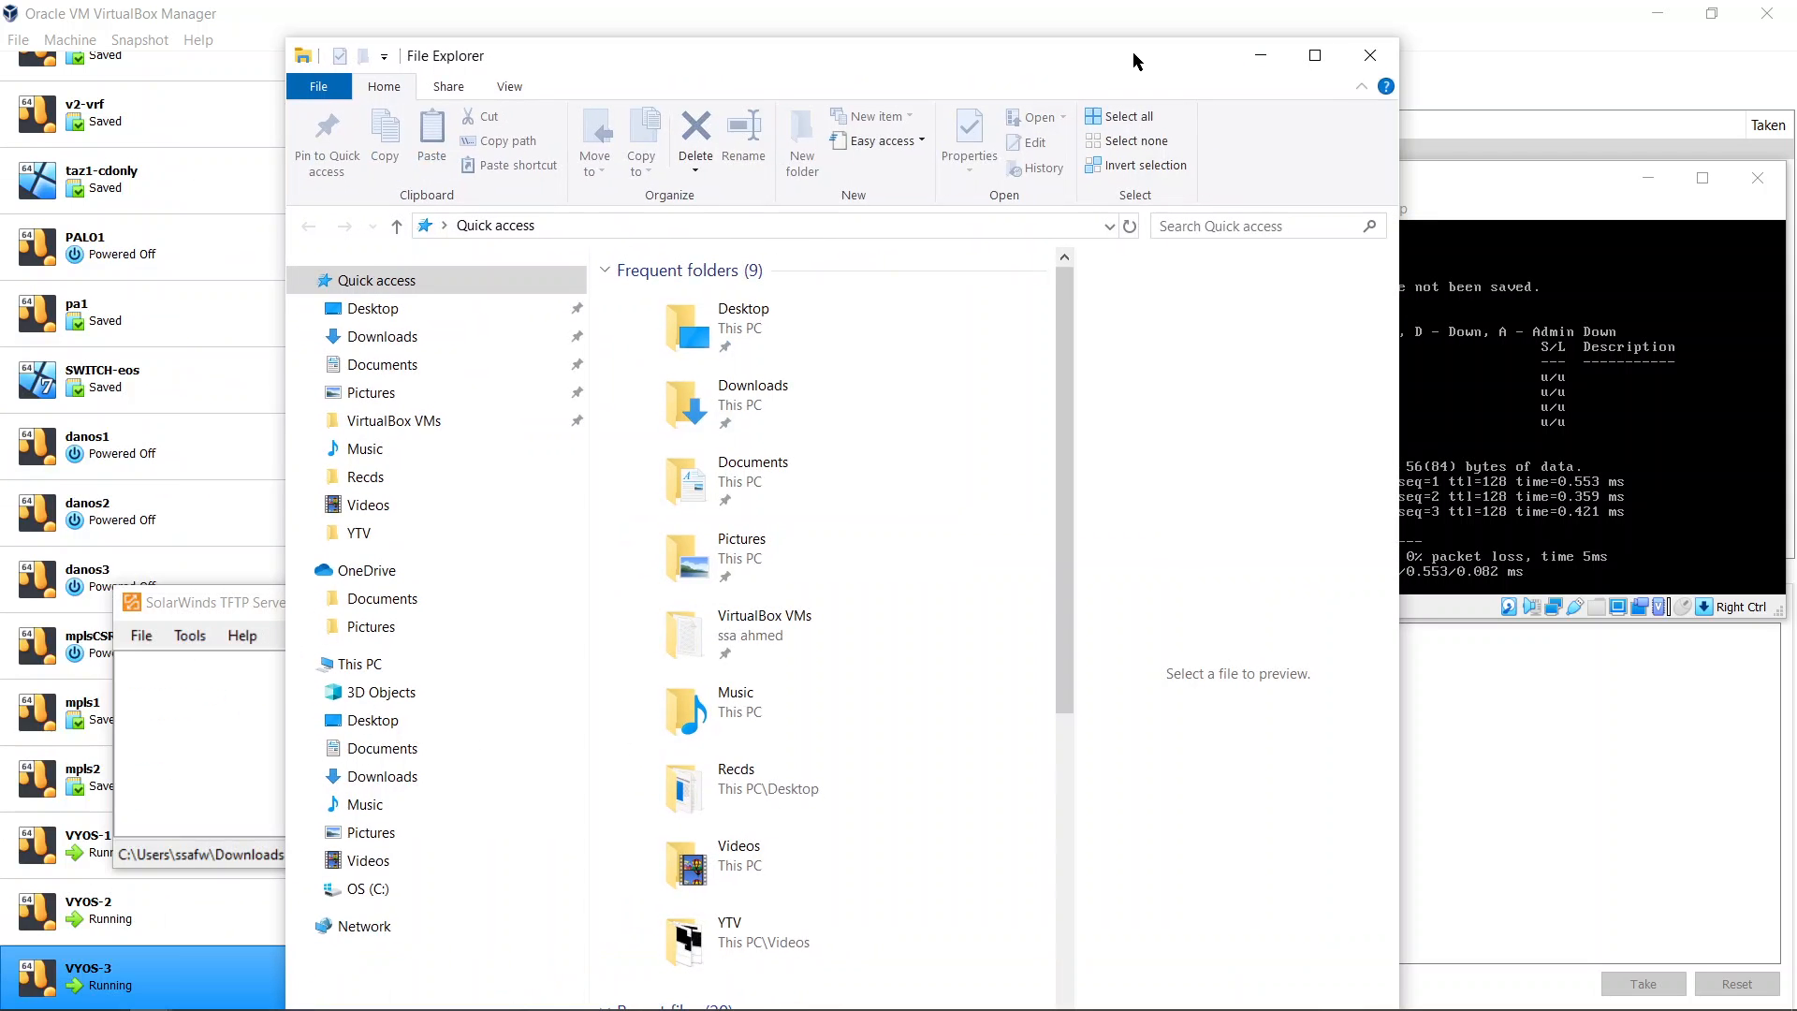
click(405, 337)
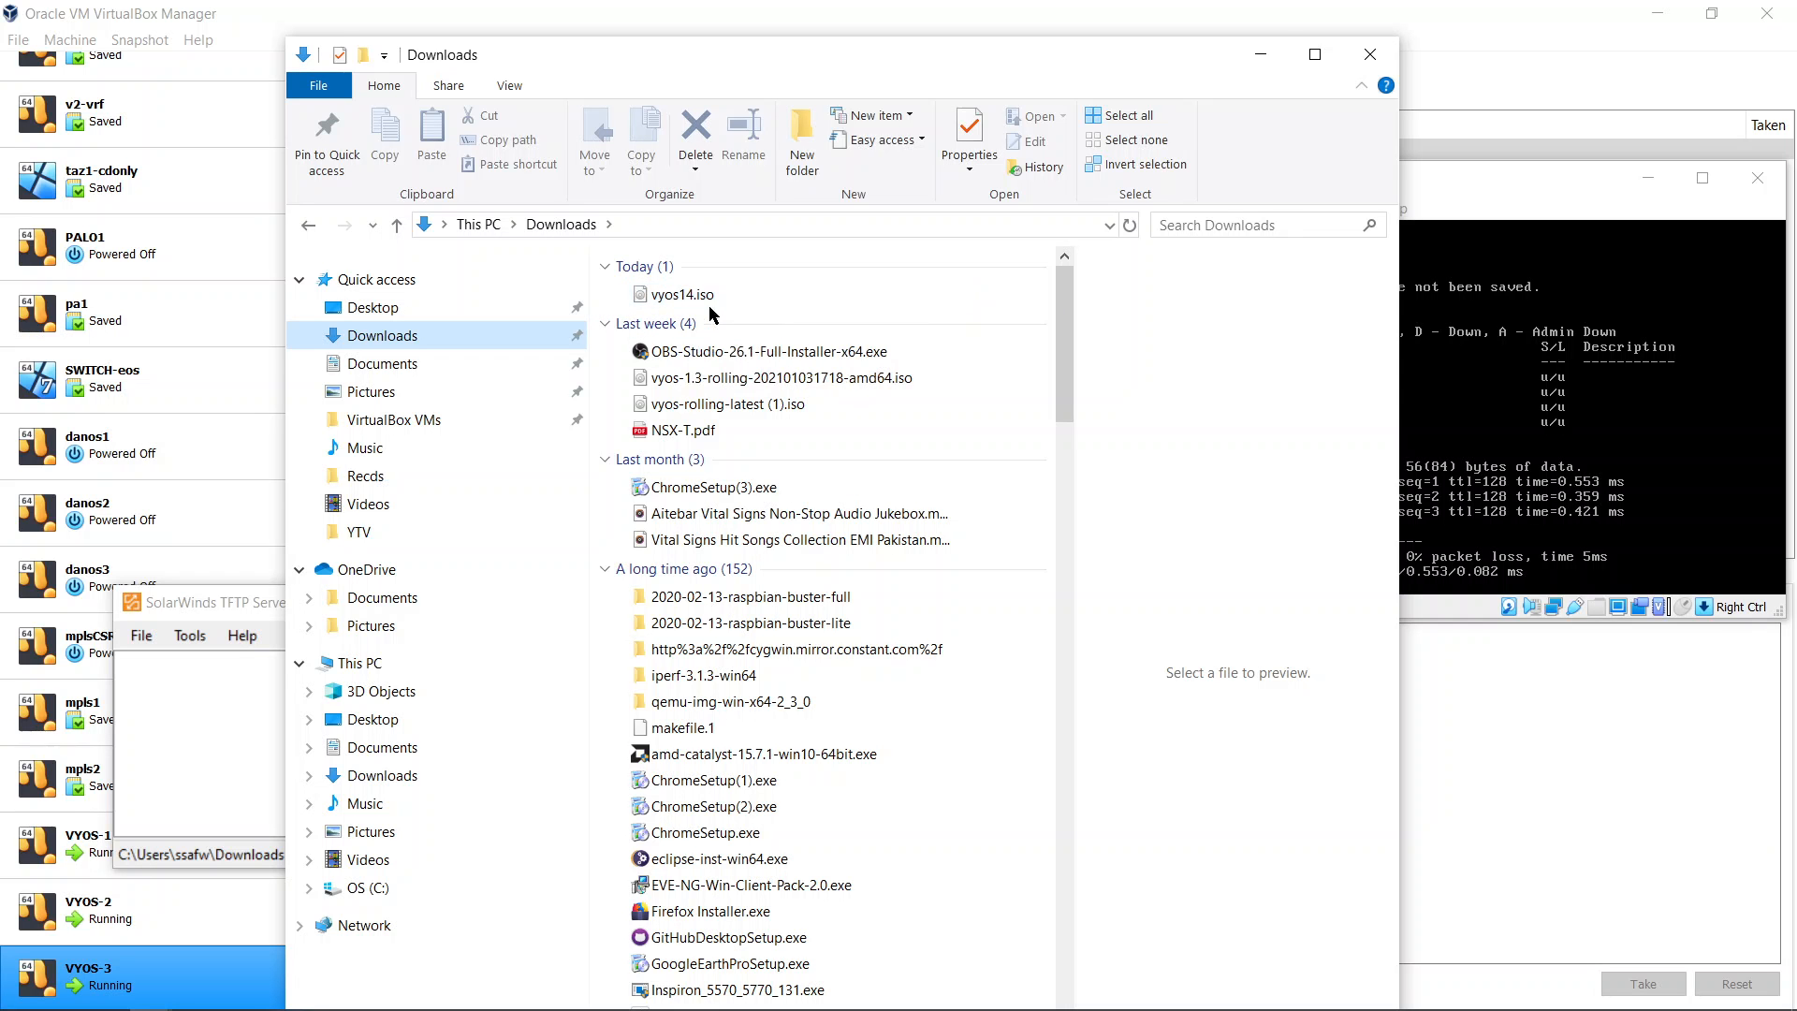
click(1259, 56)
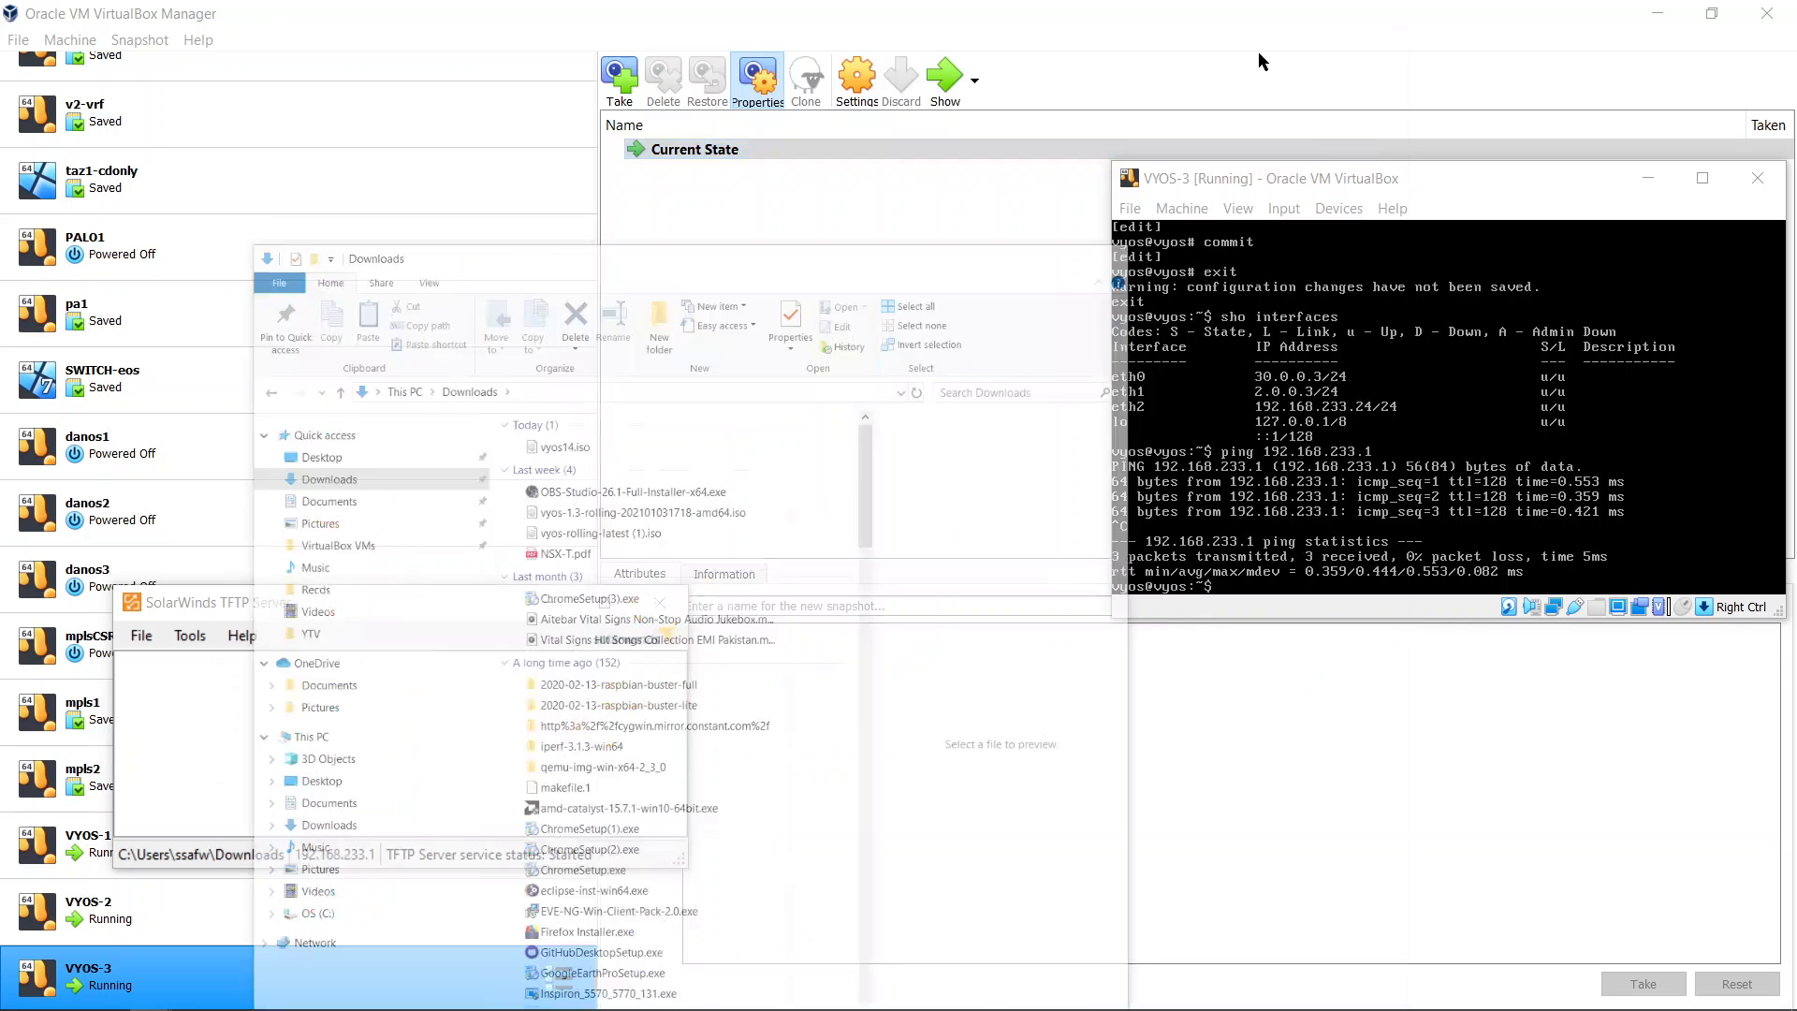
click(1336, 174)
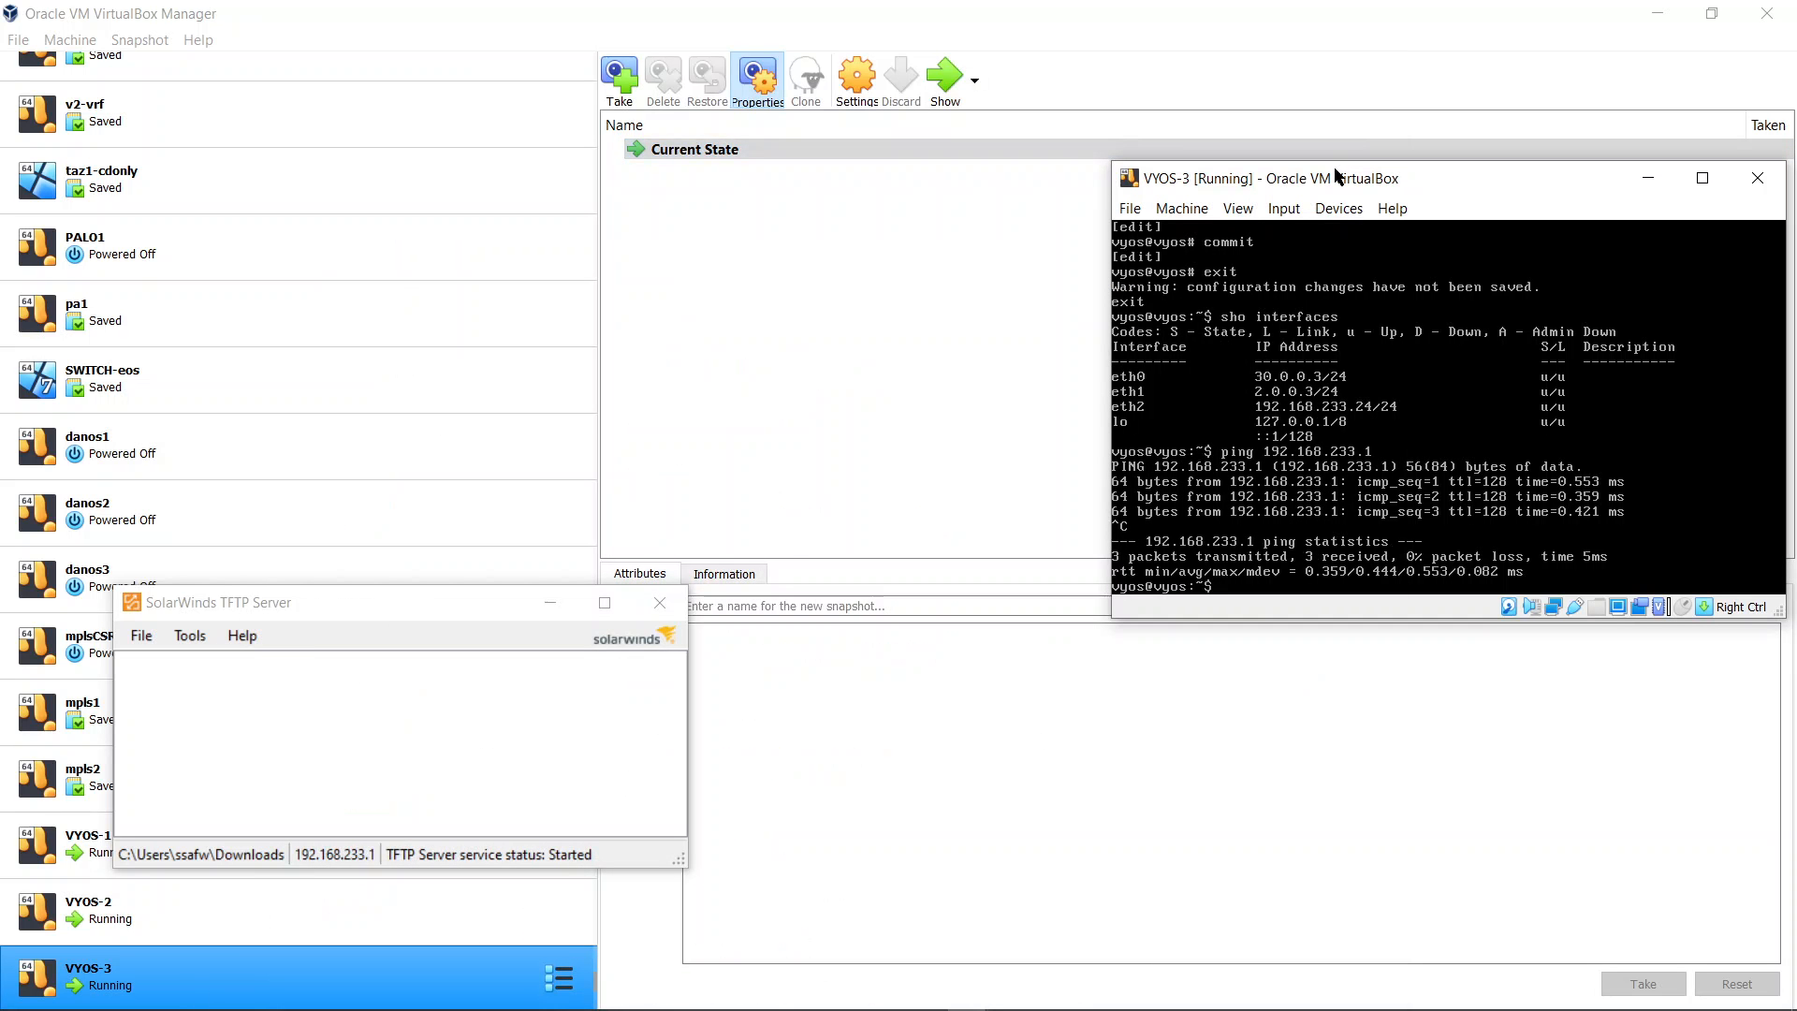
Show the installed system images on the router
text(sho system image)
key(Return)
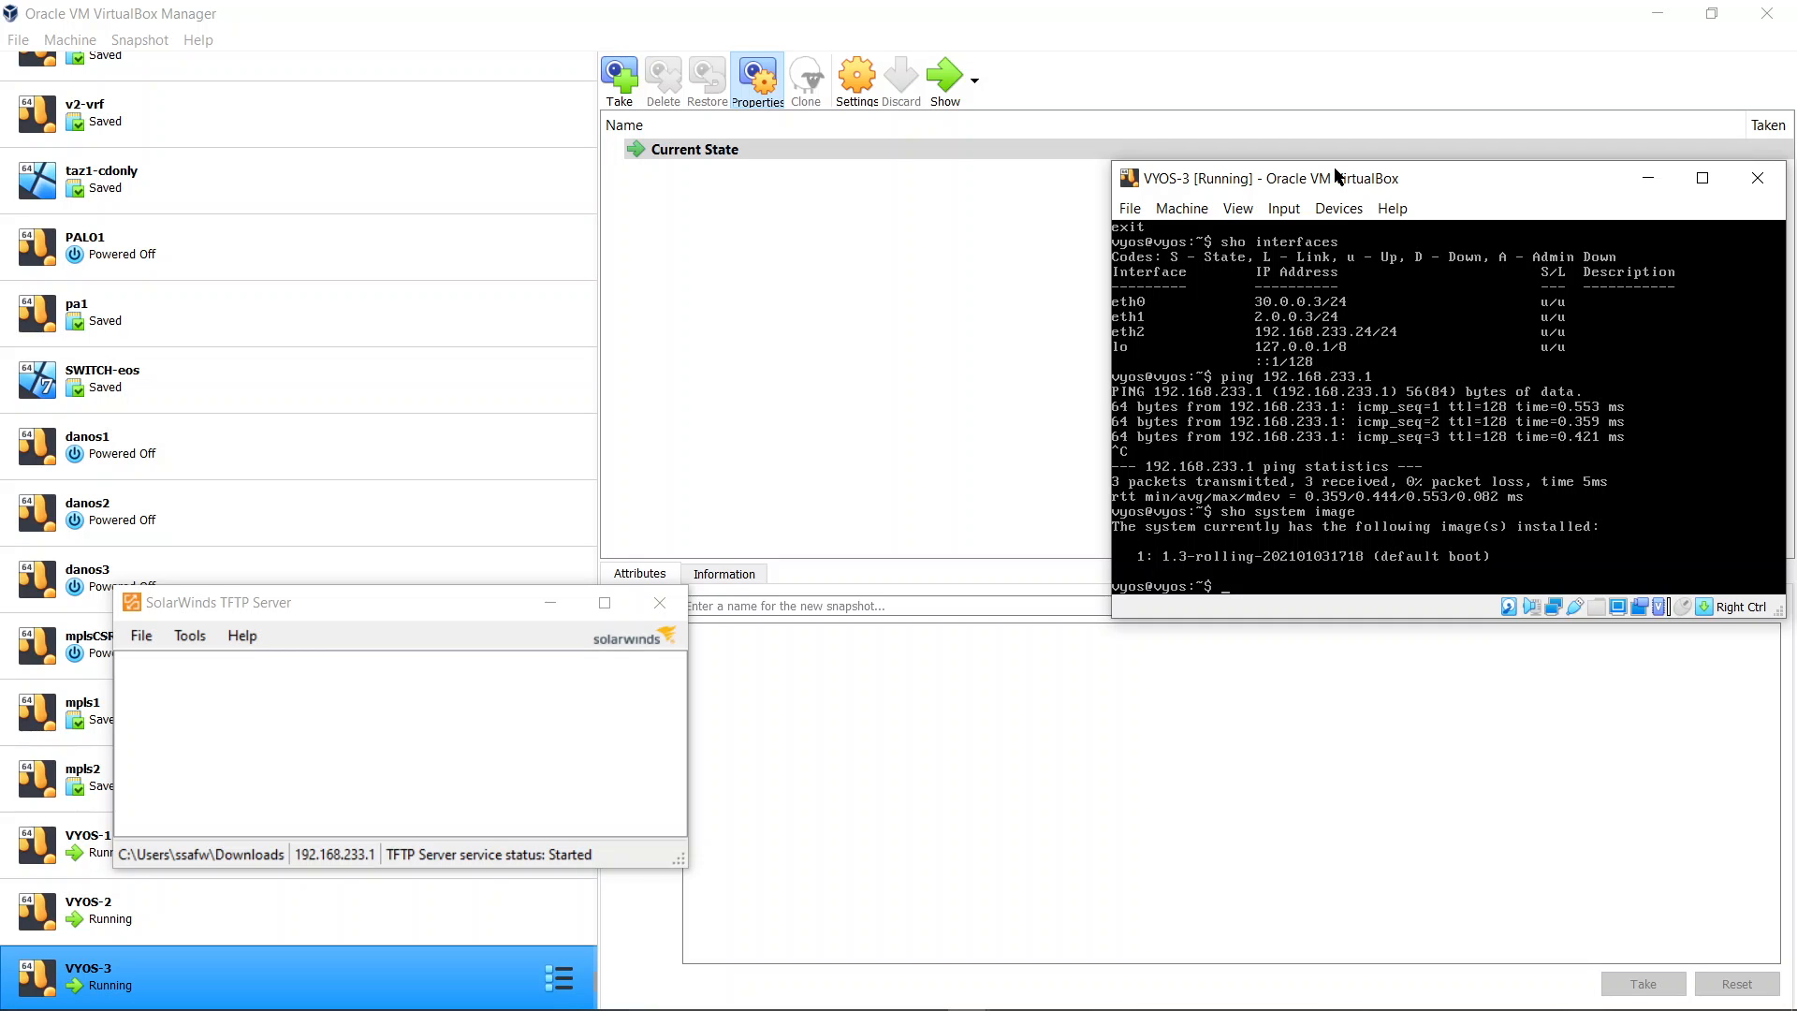
Add a system image from tftp://192.168.233.1/vyos14.iso, checking the ISO name in the Downloads folder
text(add system image)
key(Tab)
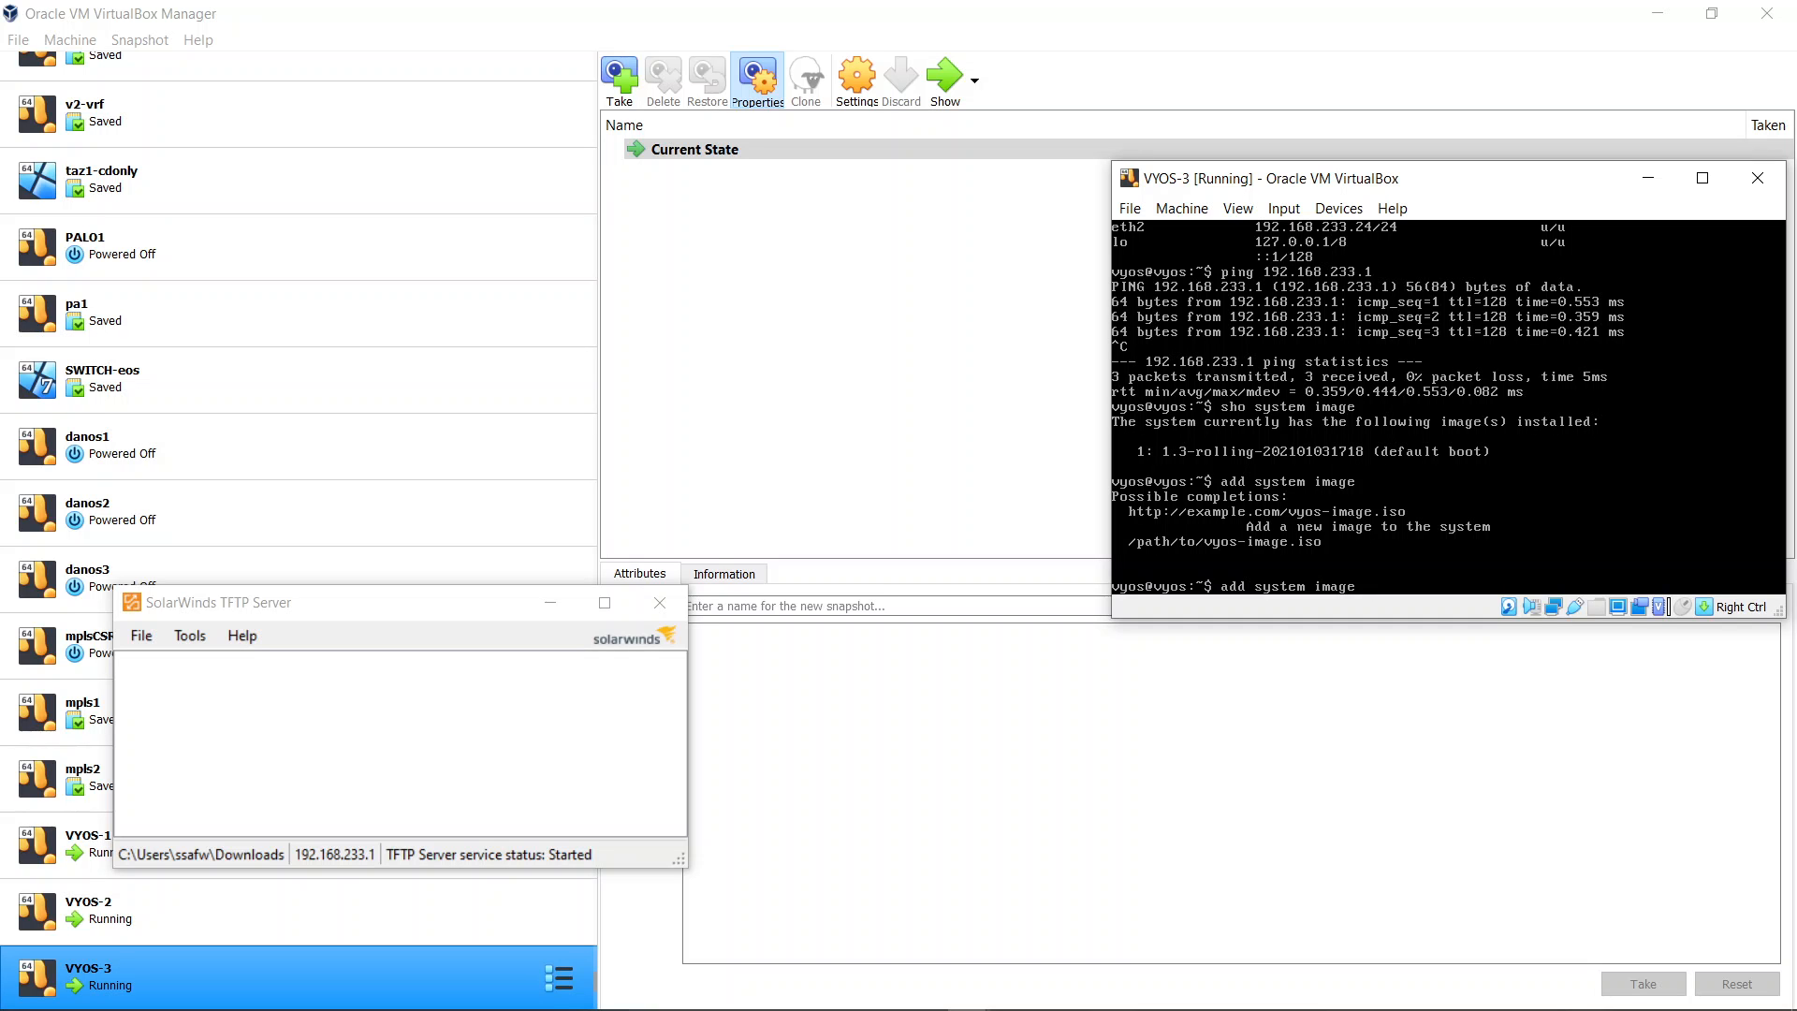
text(tftp://192.168.233.)
text(1/vyos)
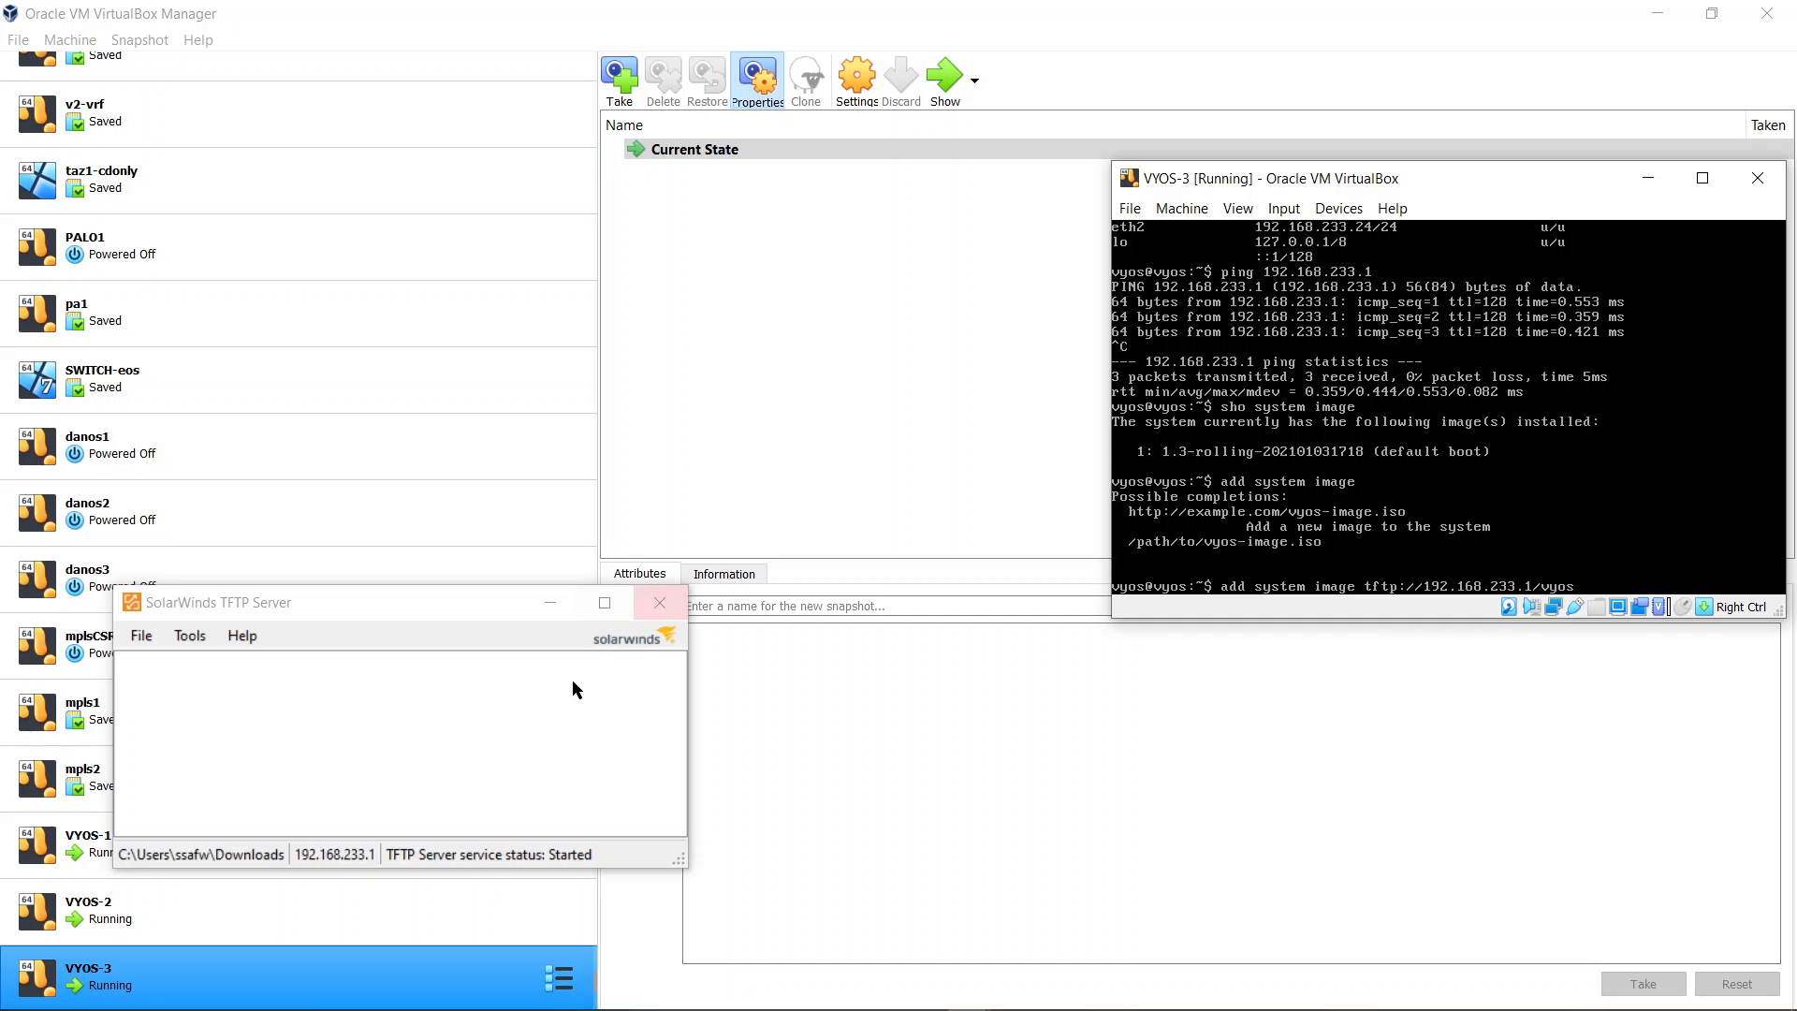
mouse_move(815, 978)
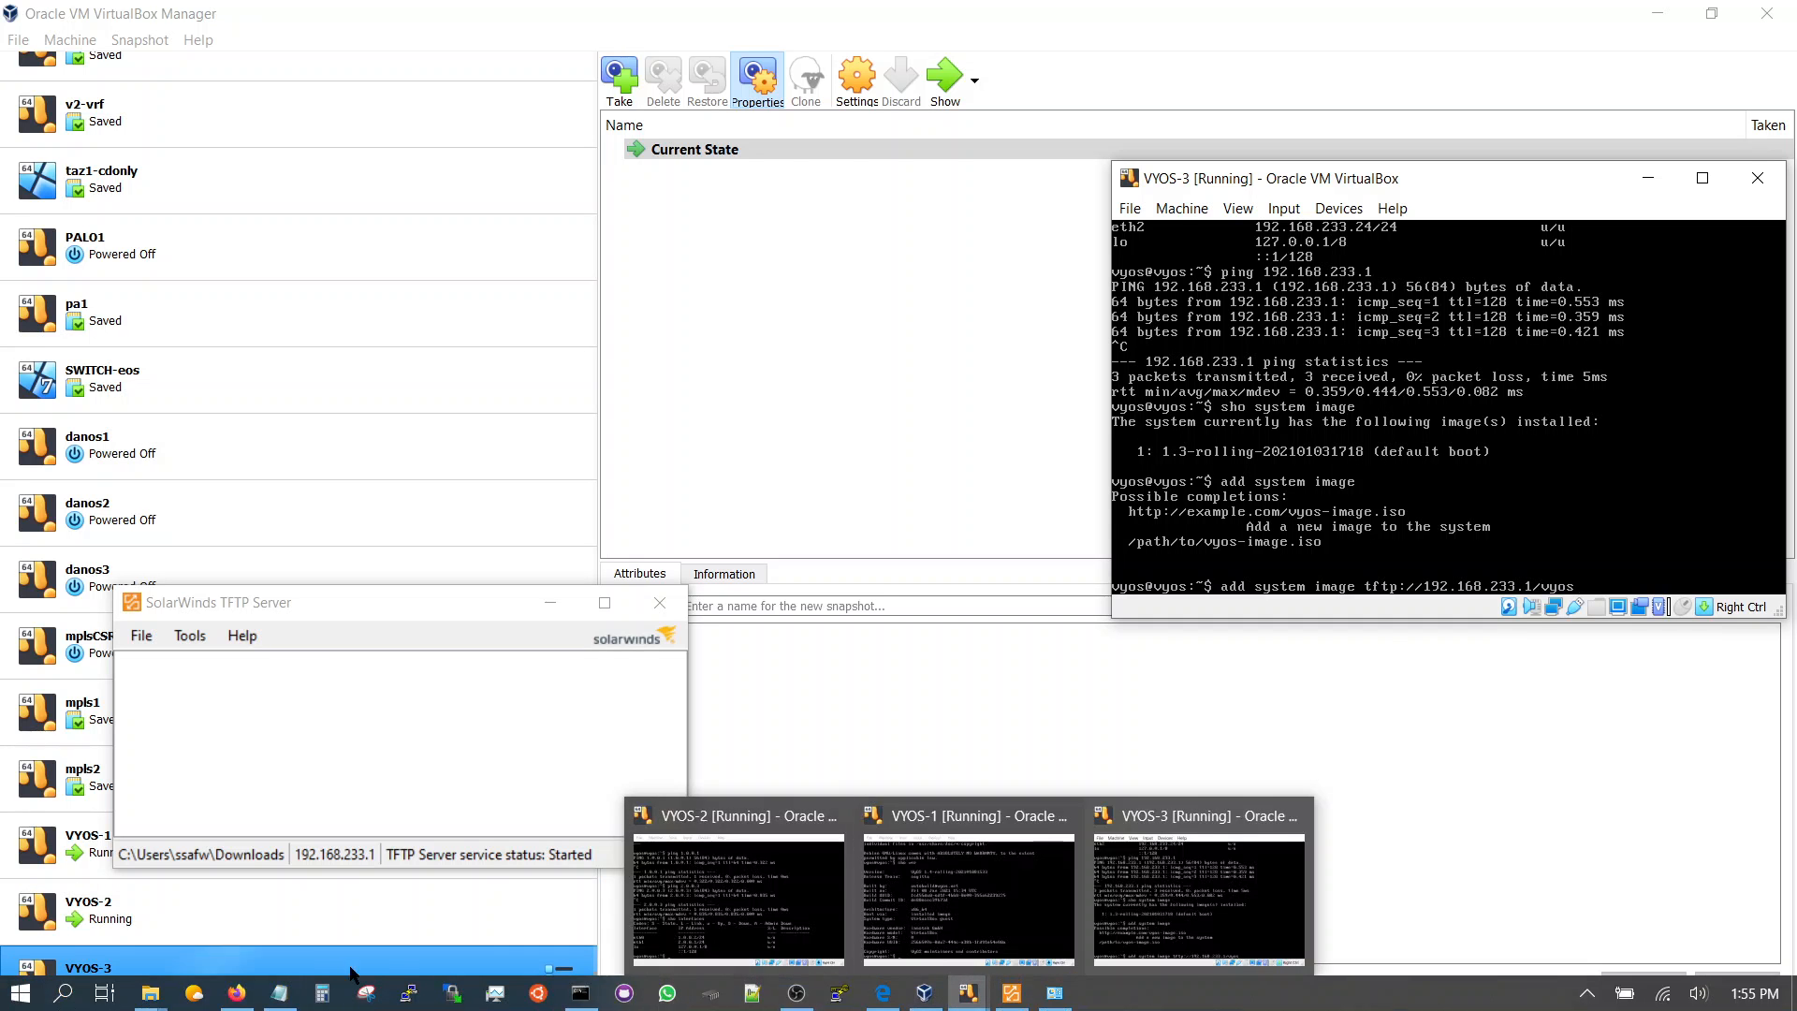
mouse_move(162, 1004)
click(231, 914)
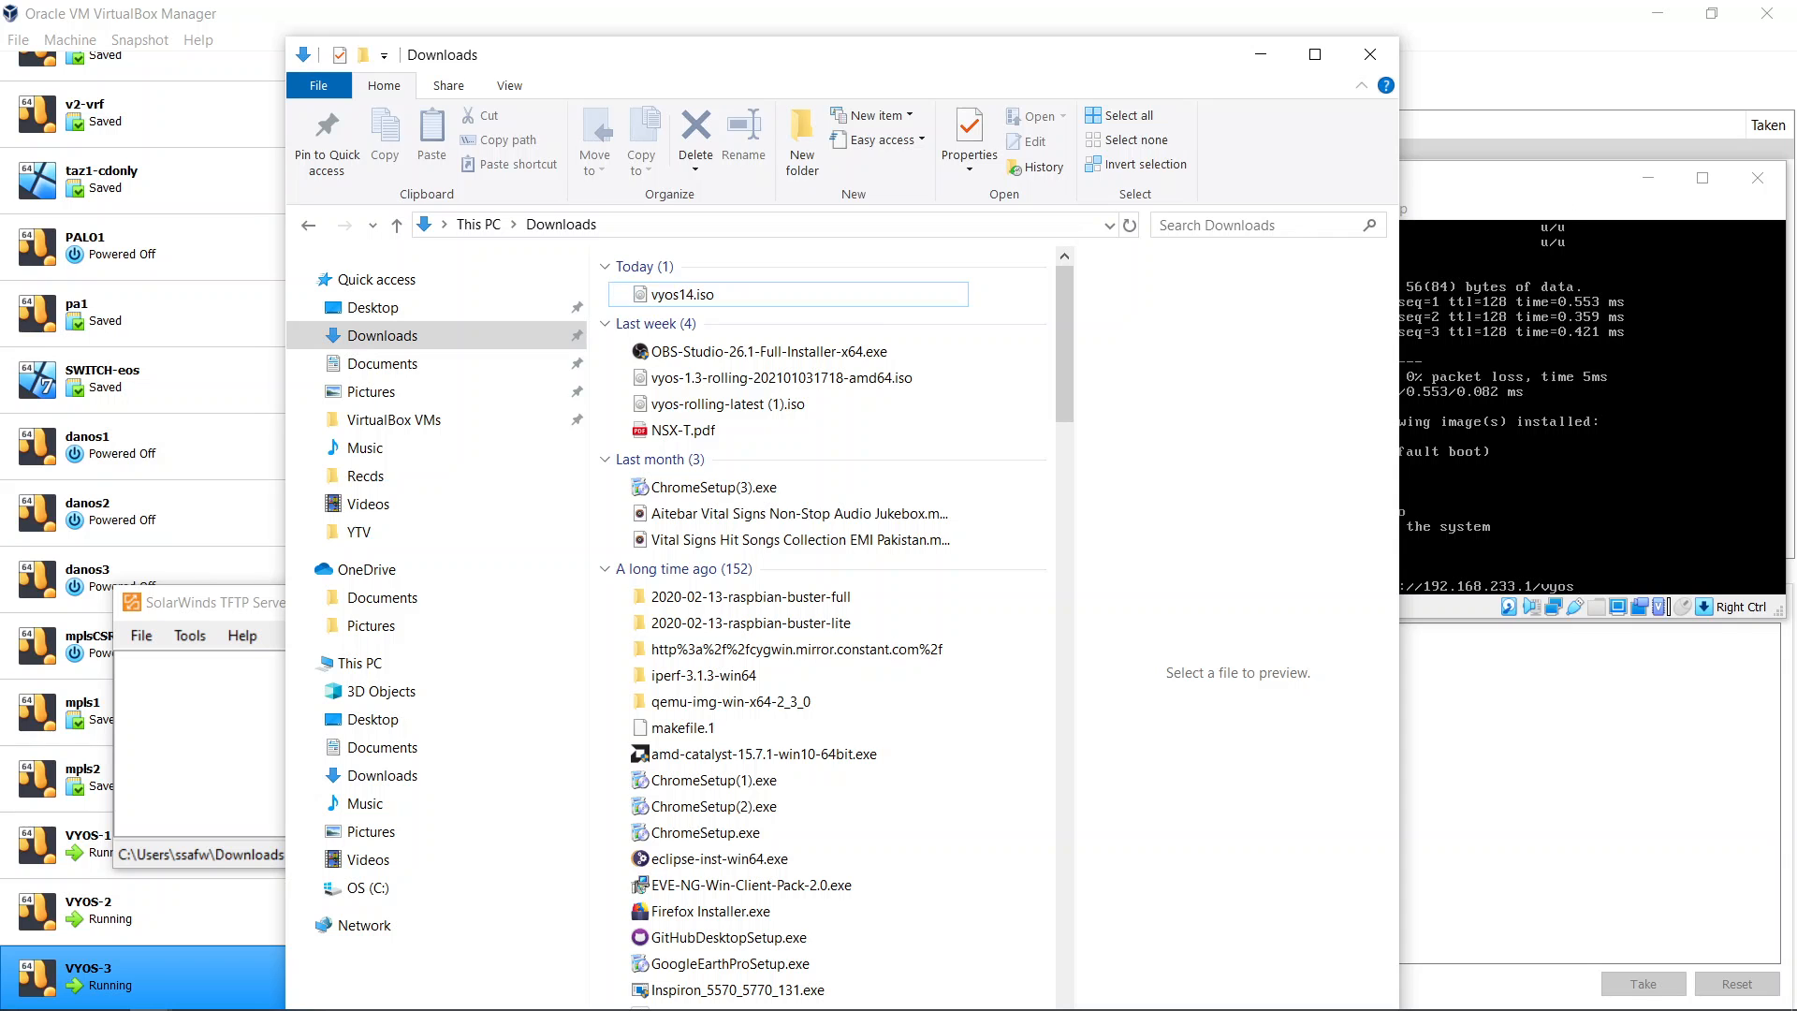
click(1558, 181)
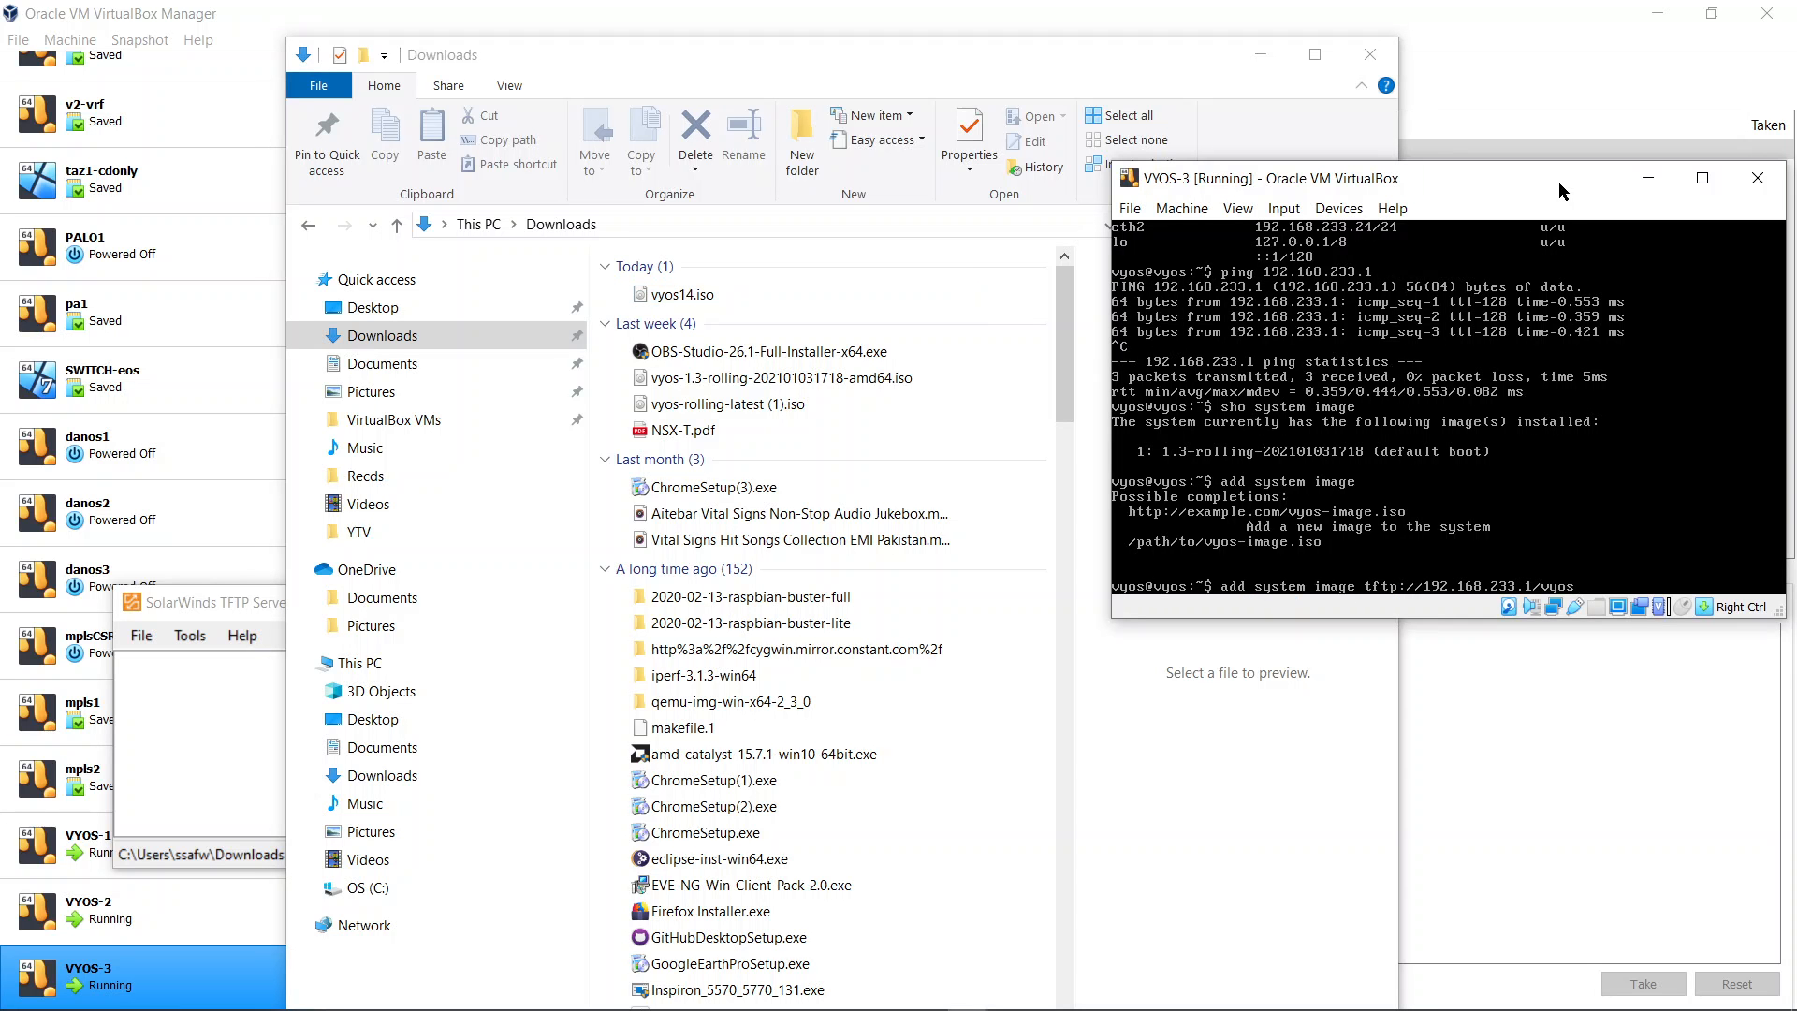
text(14.iso)
key(Return)
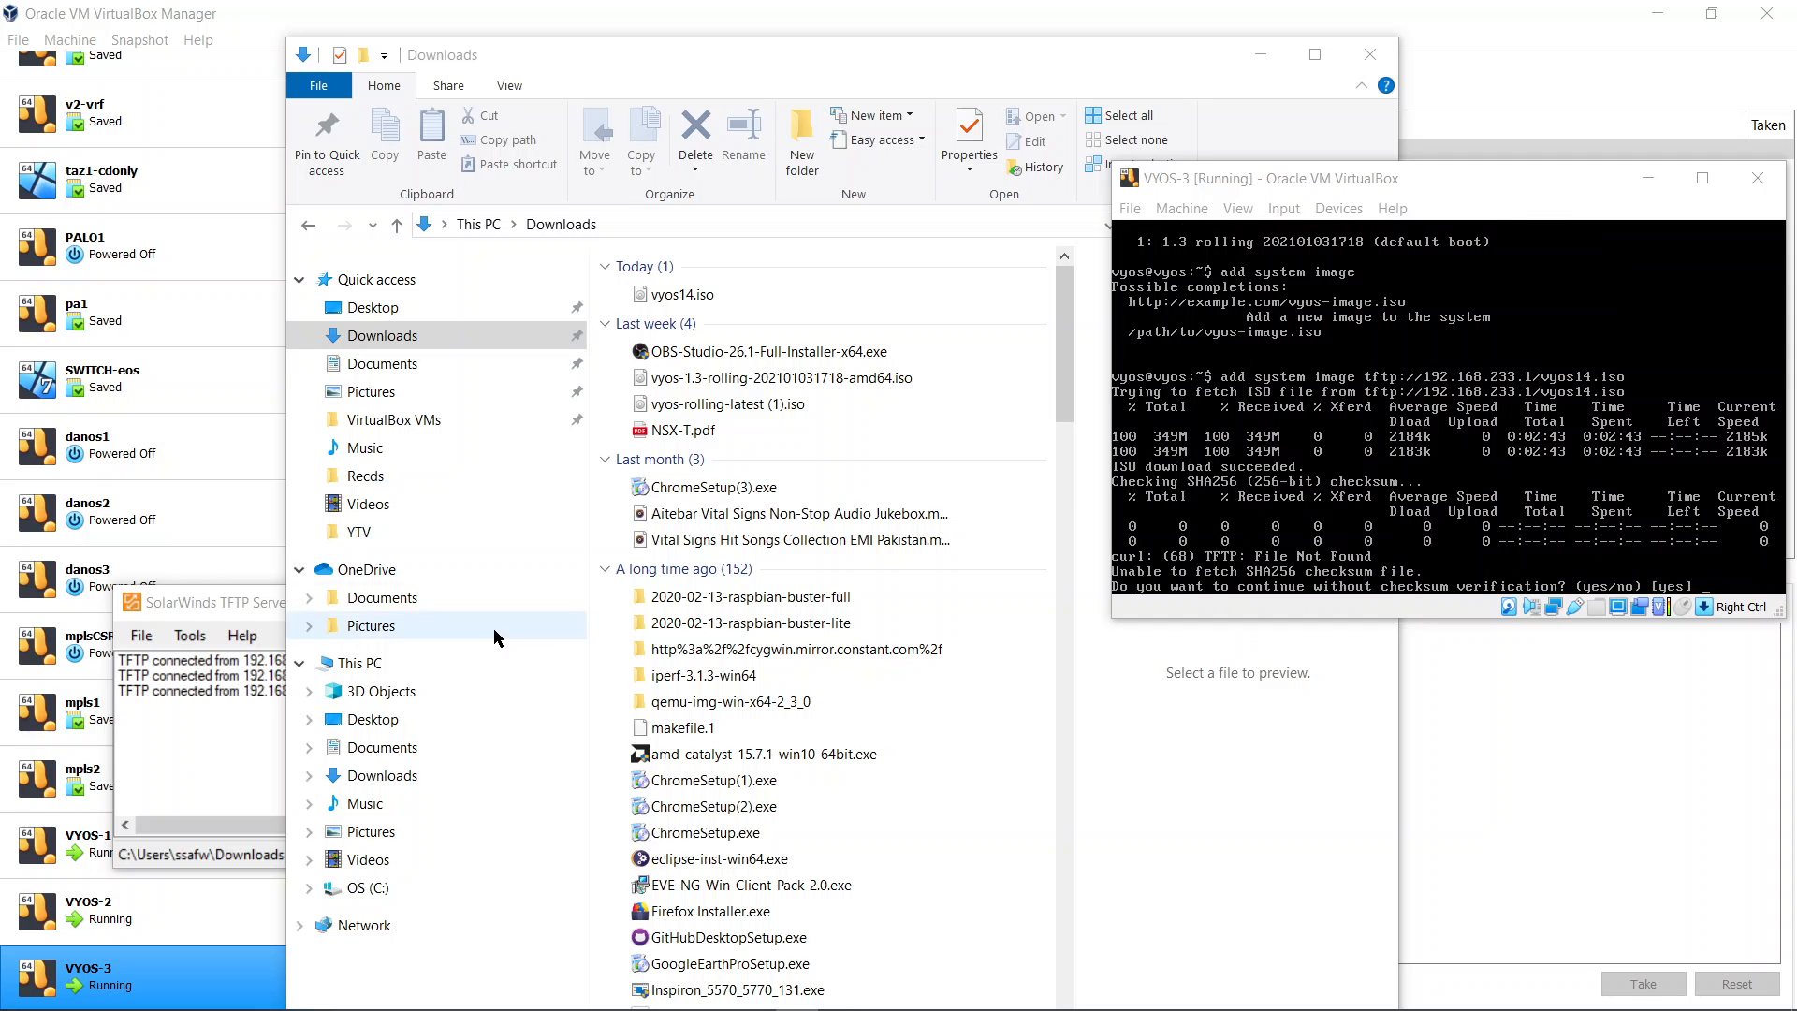
Accept continuing the image install without checksum and signature verification
click(1366, 178)
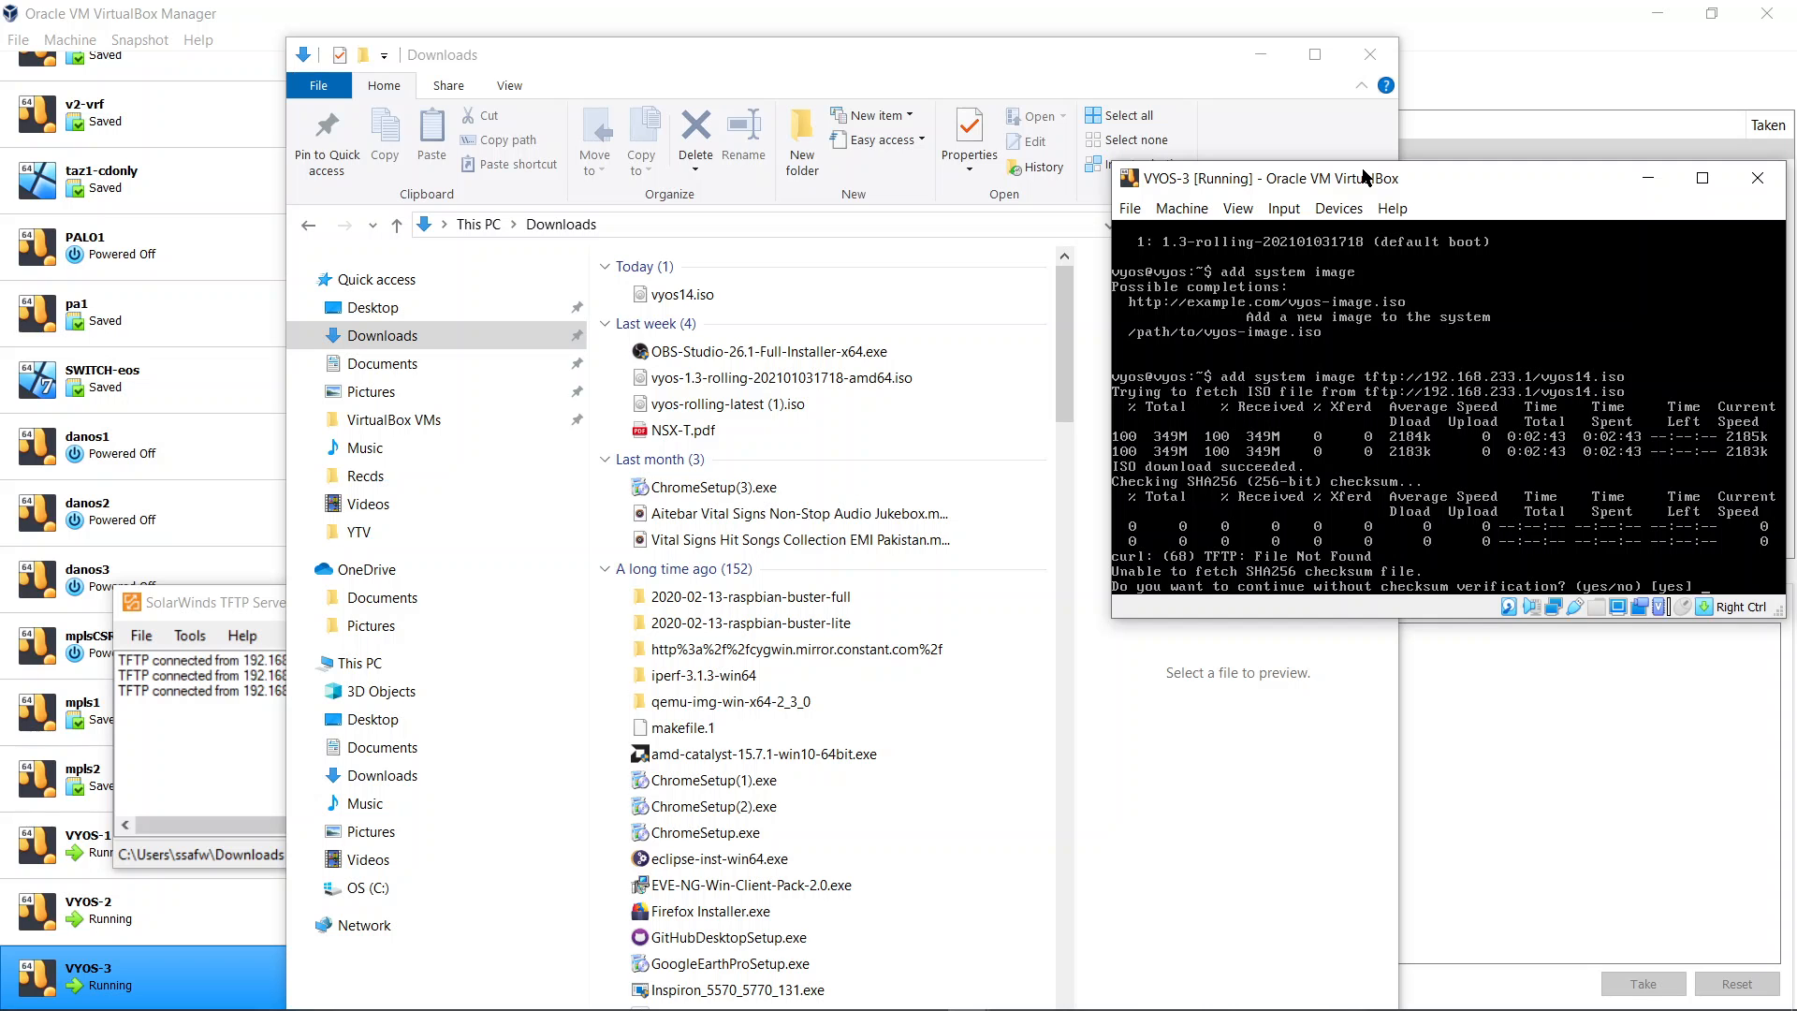
key(Return)
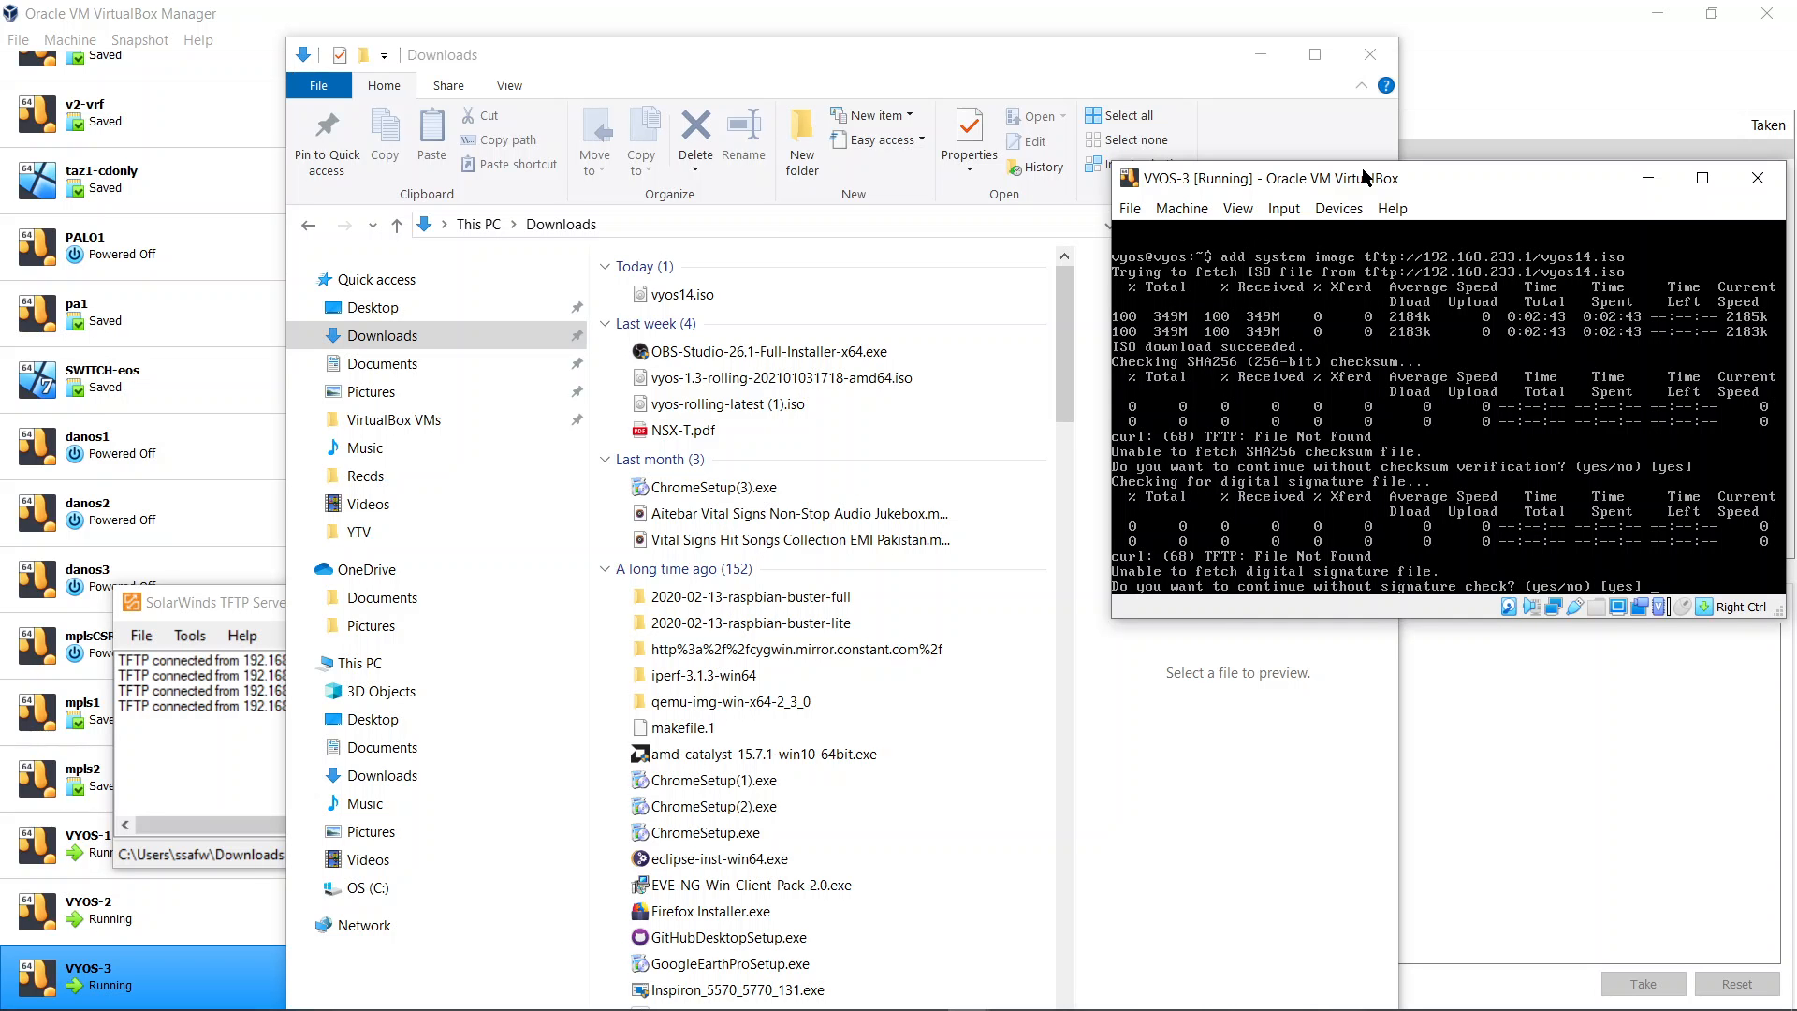
key(Return)
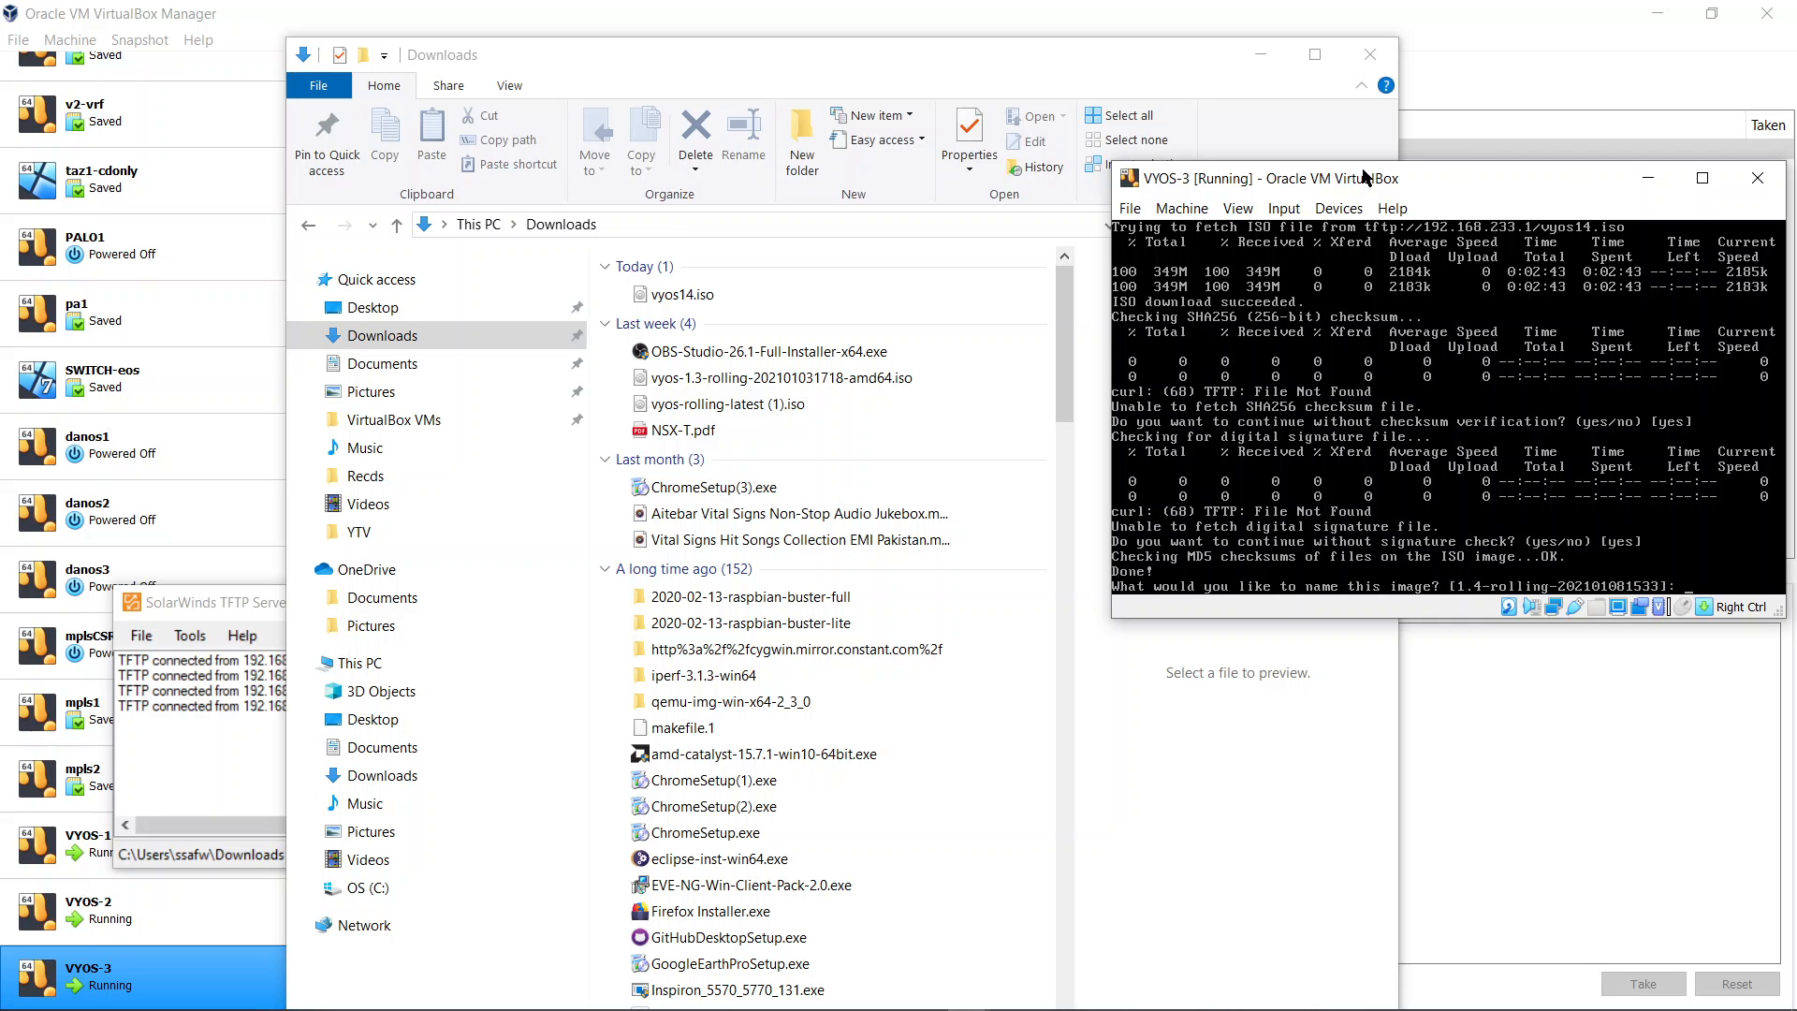
Name the new image 14 and keep the current configuration and SSH host keys
text(14)
key(Return)
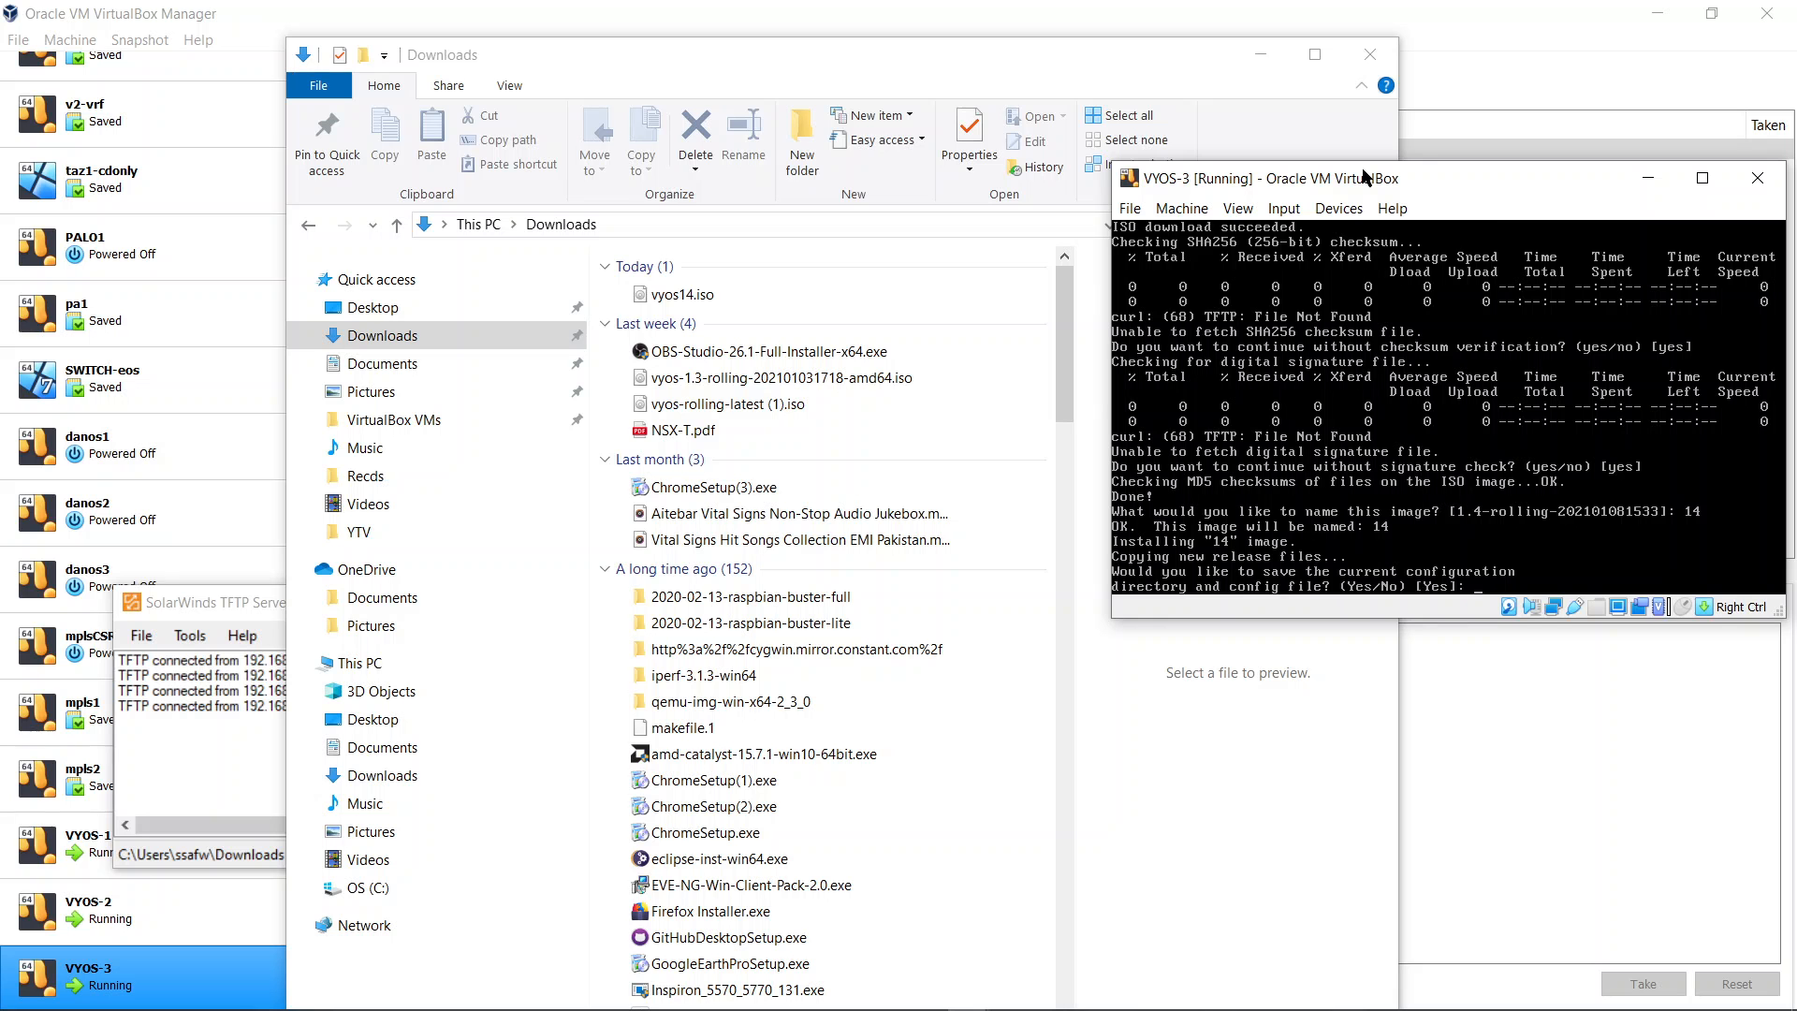
key(Return)
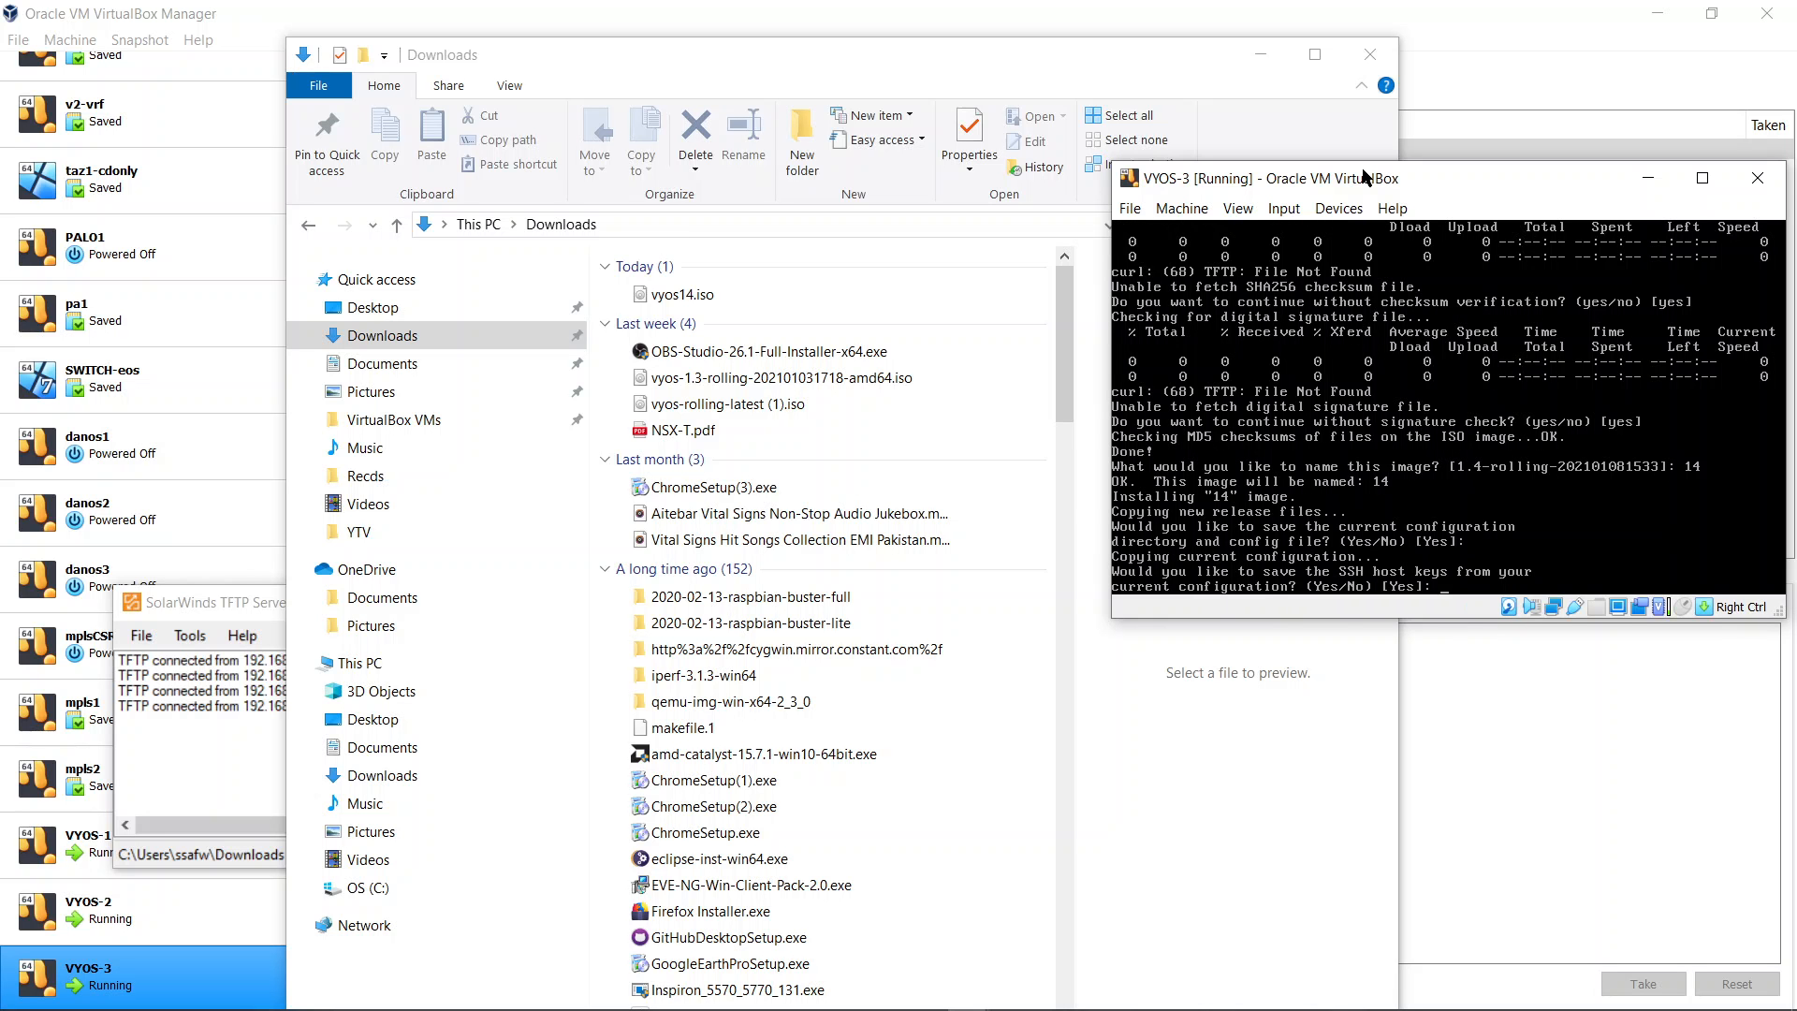
key(Return)
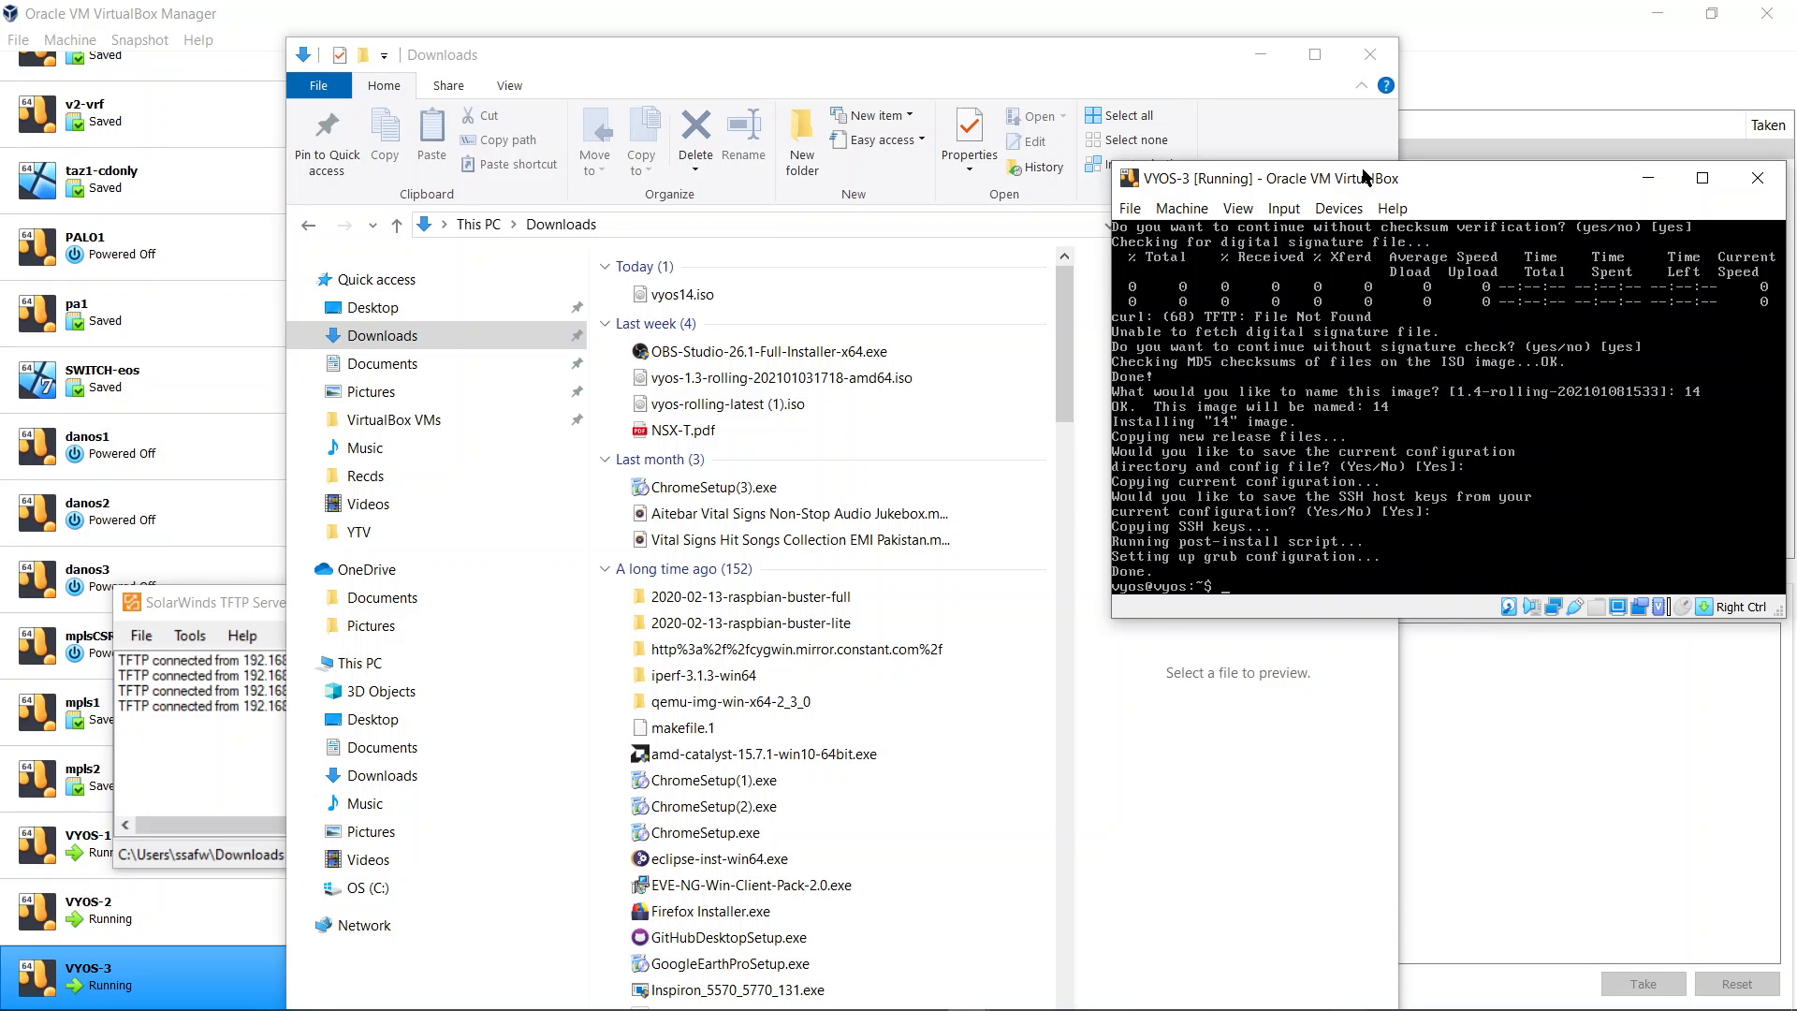
Show the installed system images and the running software version on the router
text(sho system image)
key(Return)
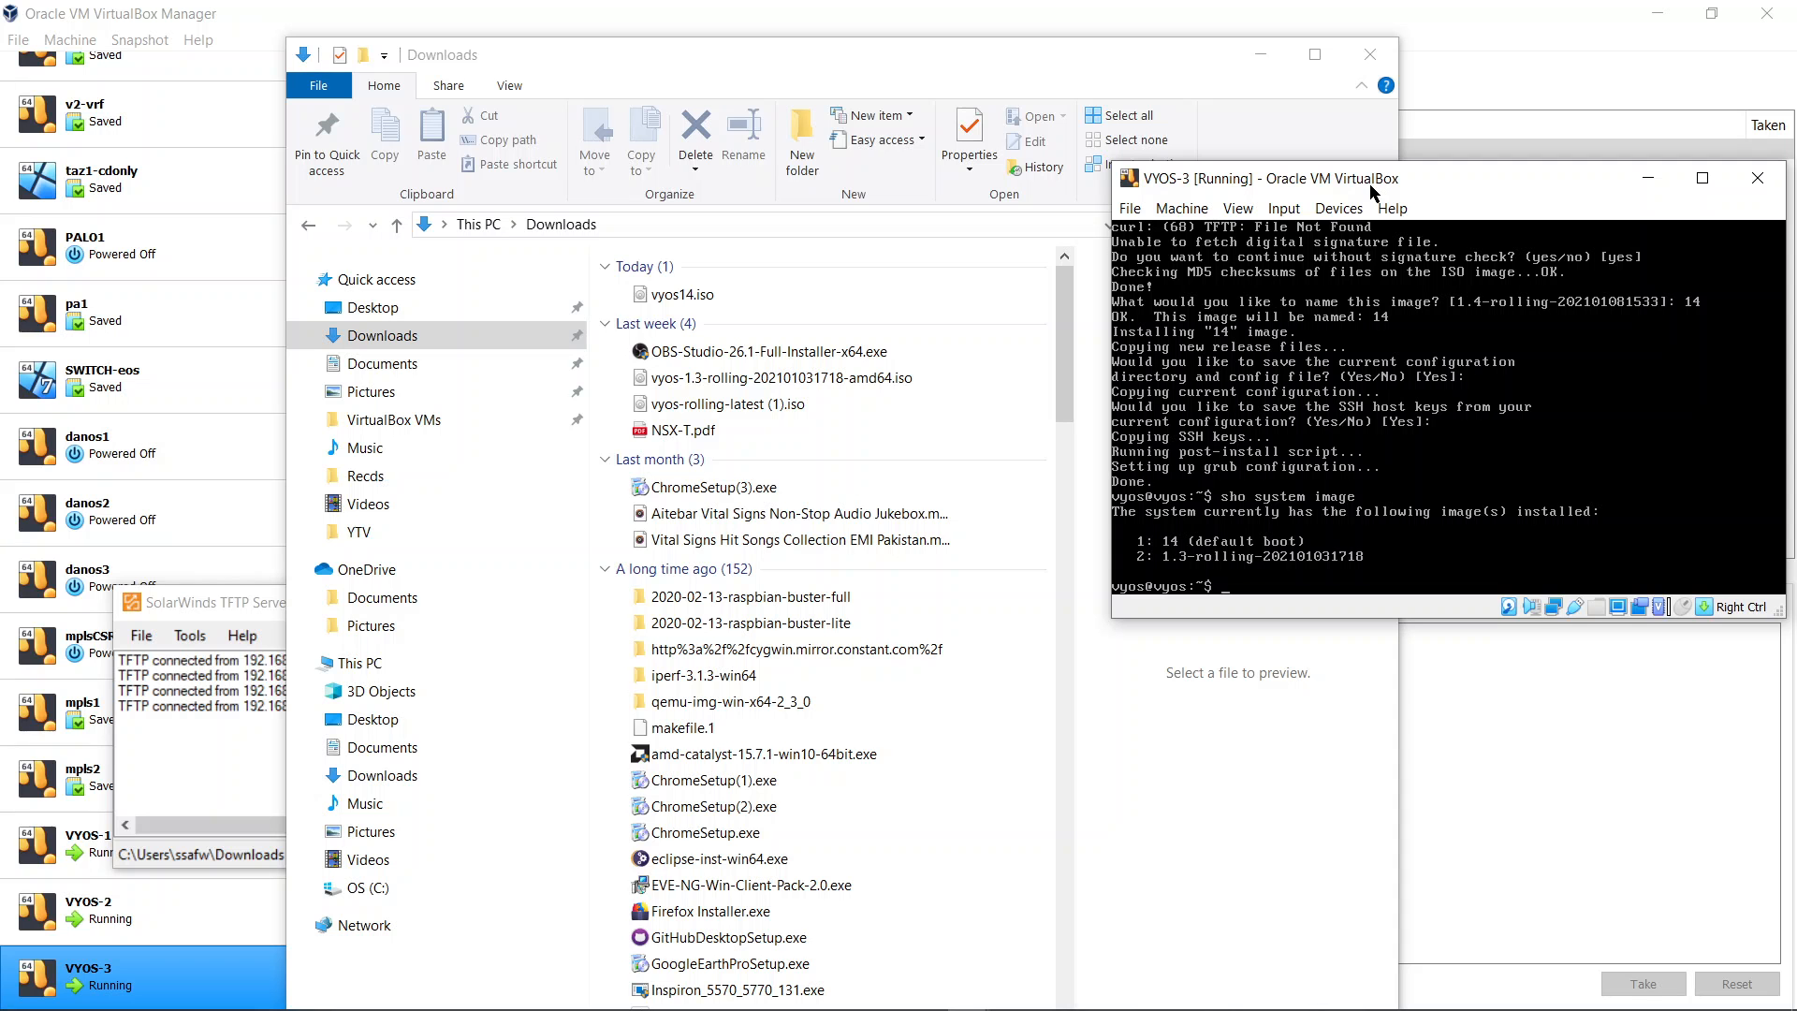
text(sho ver)
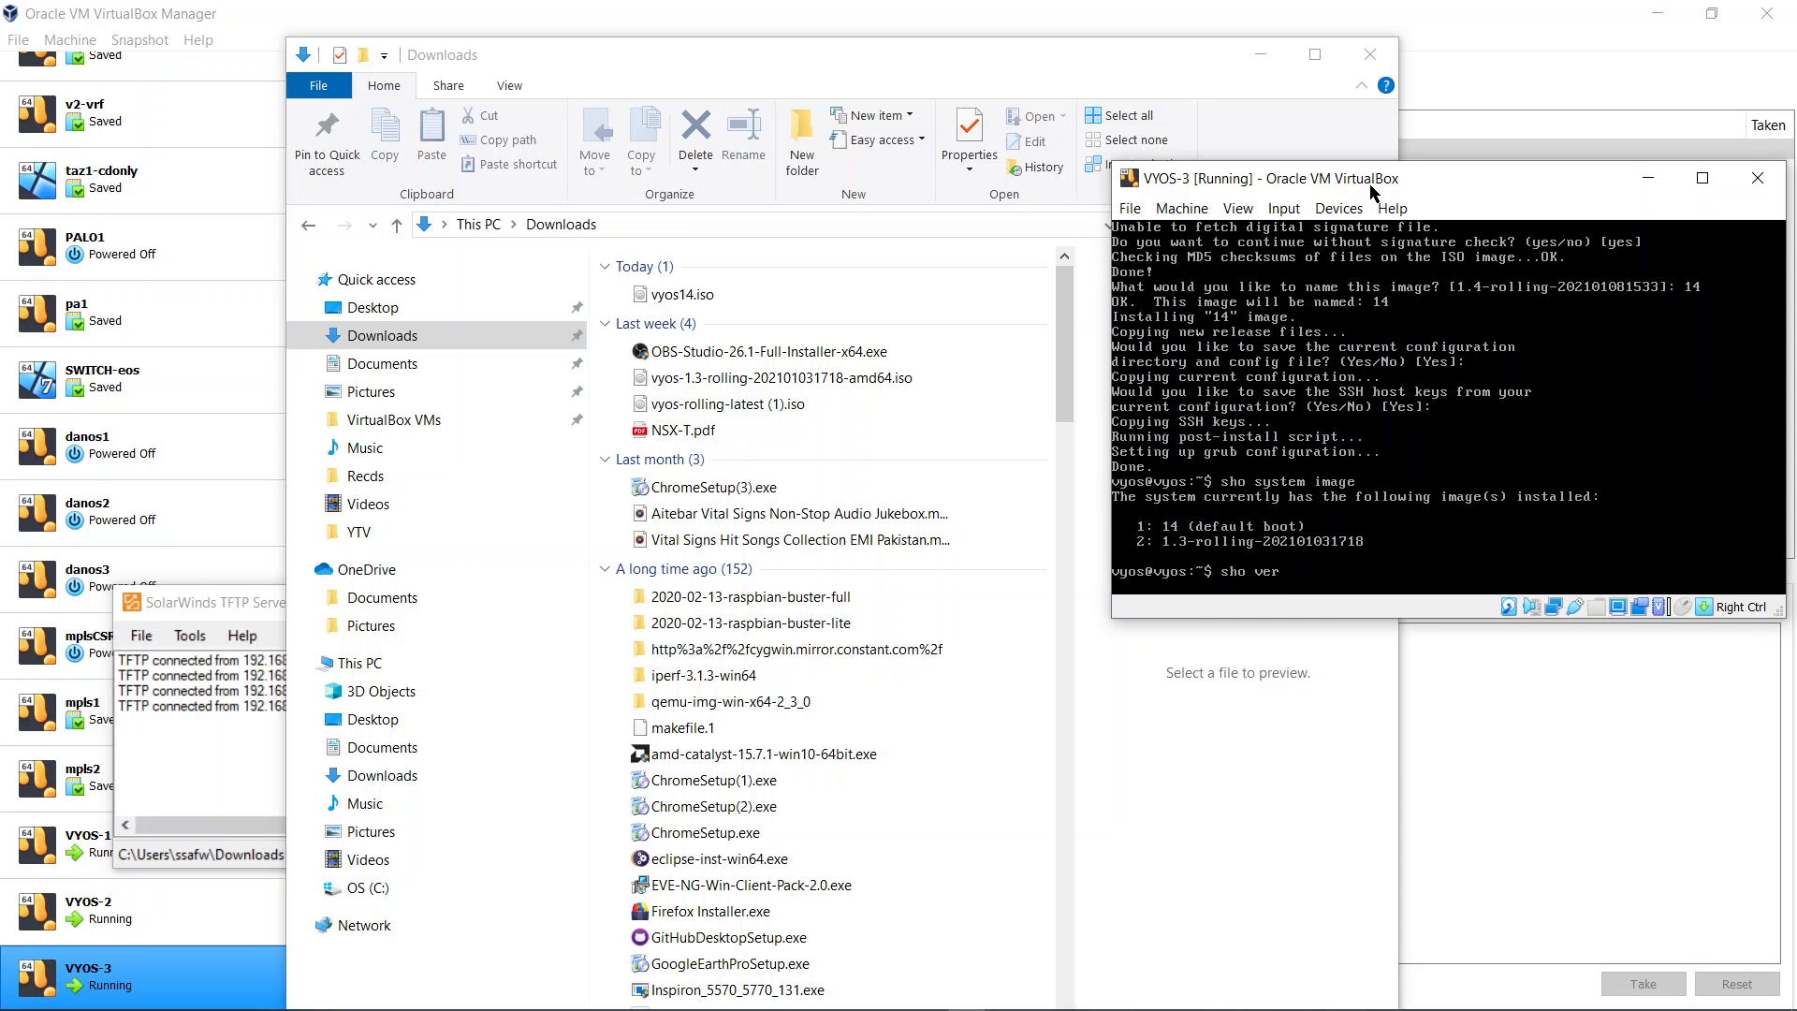
key(Return)
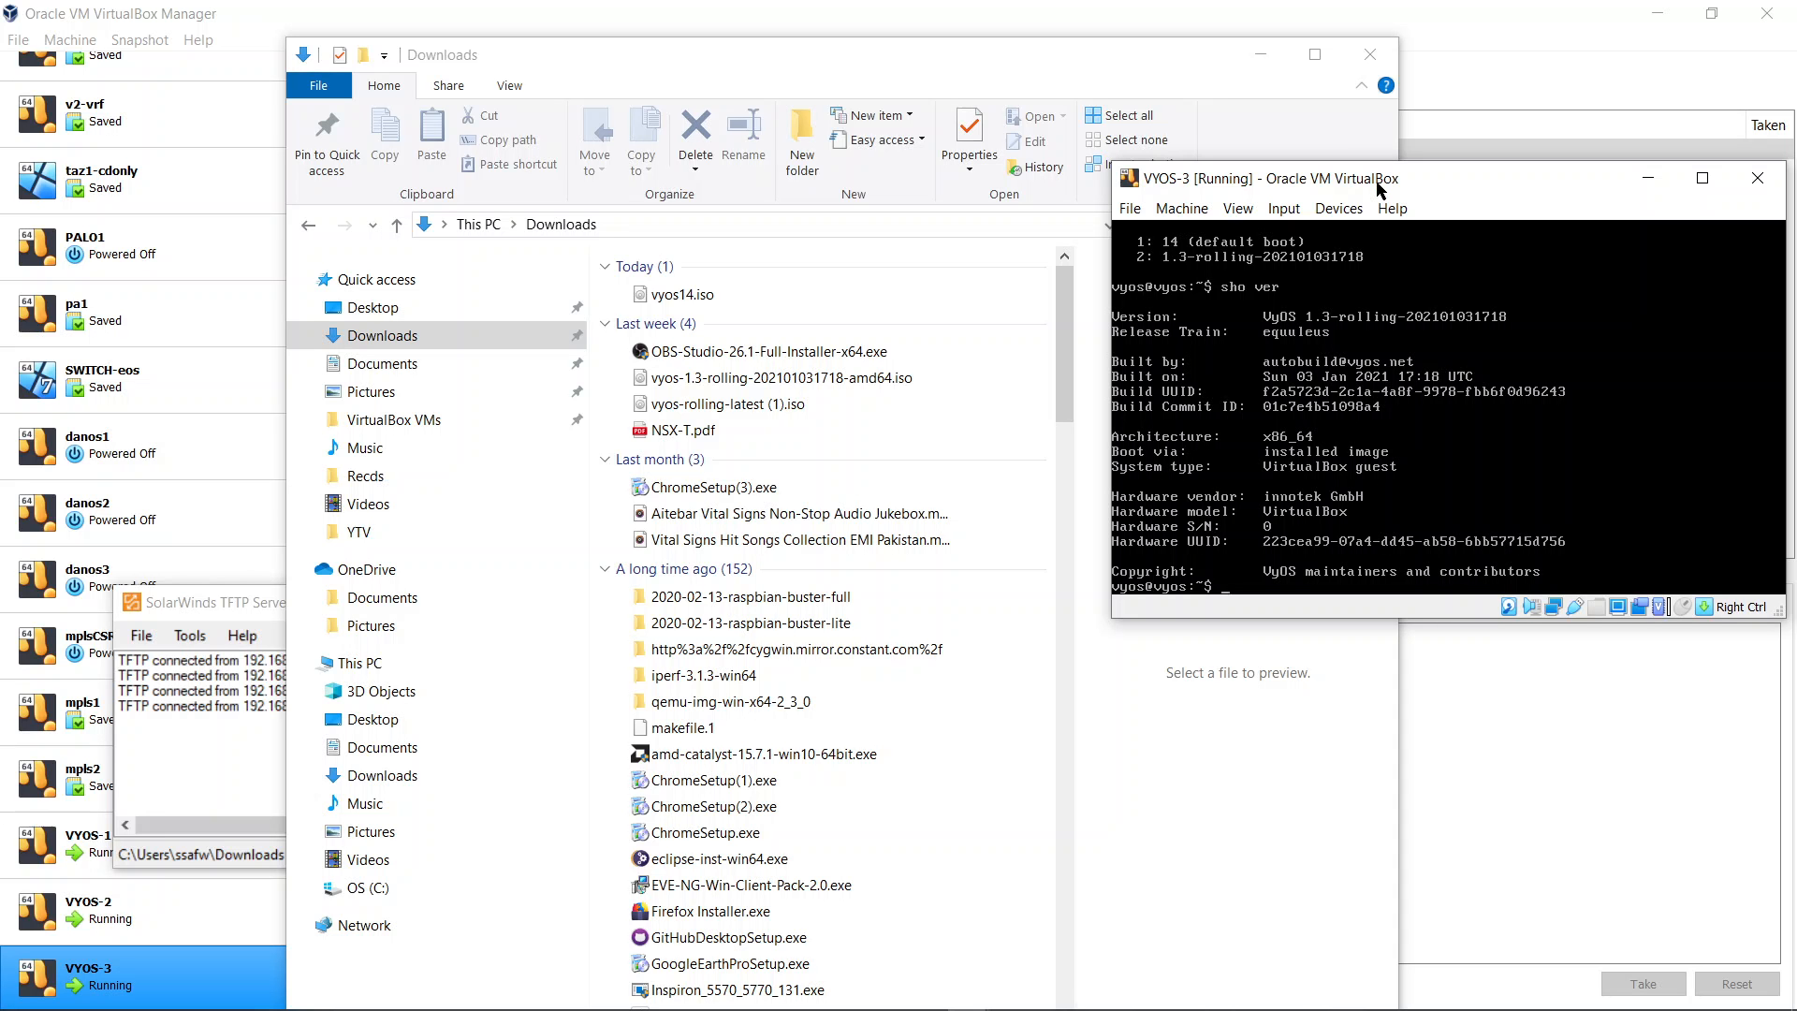
Reboot the router, confirming the reboot
text(reboot)
key(Return)
text(y)
key(Return)
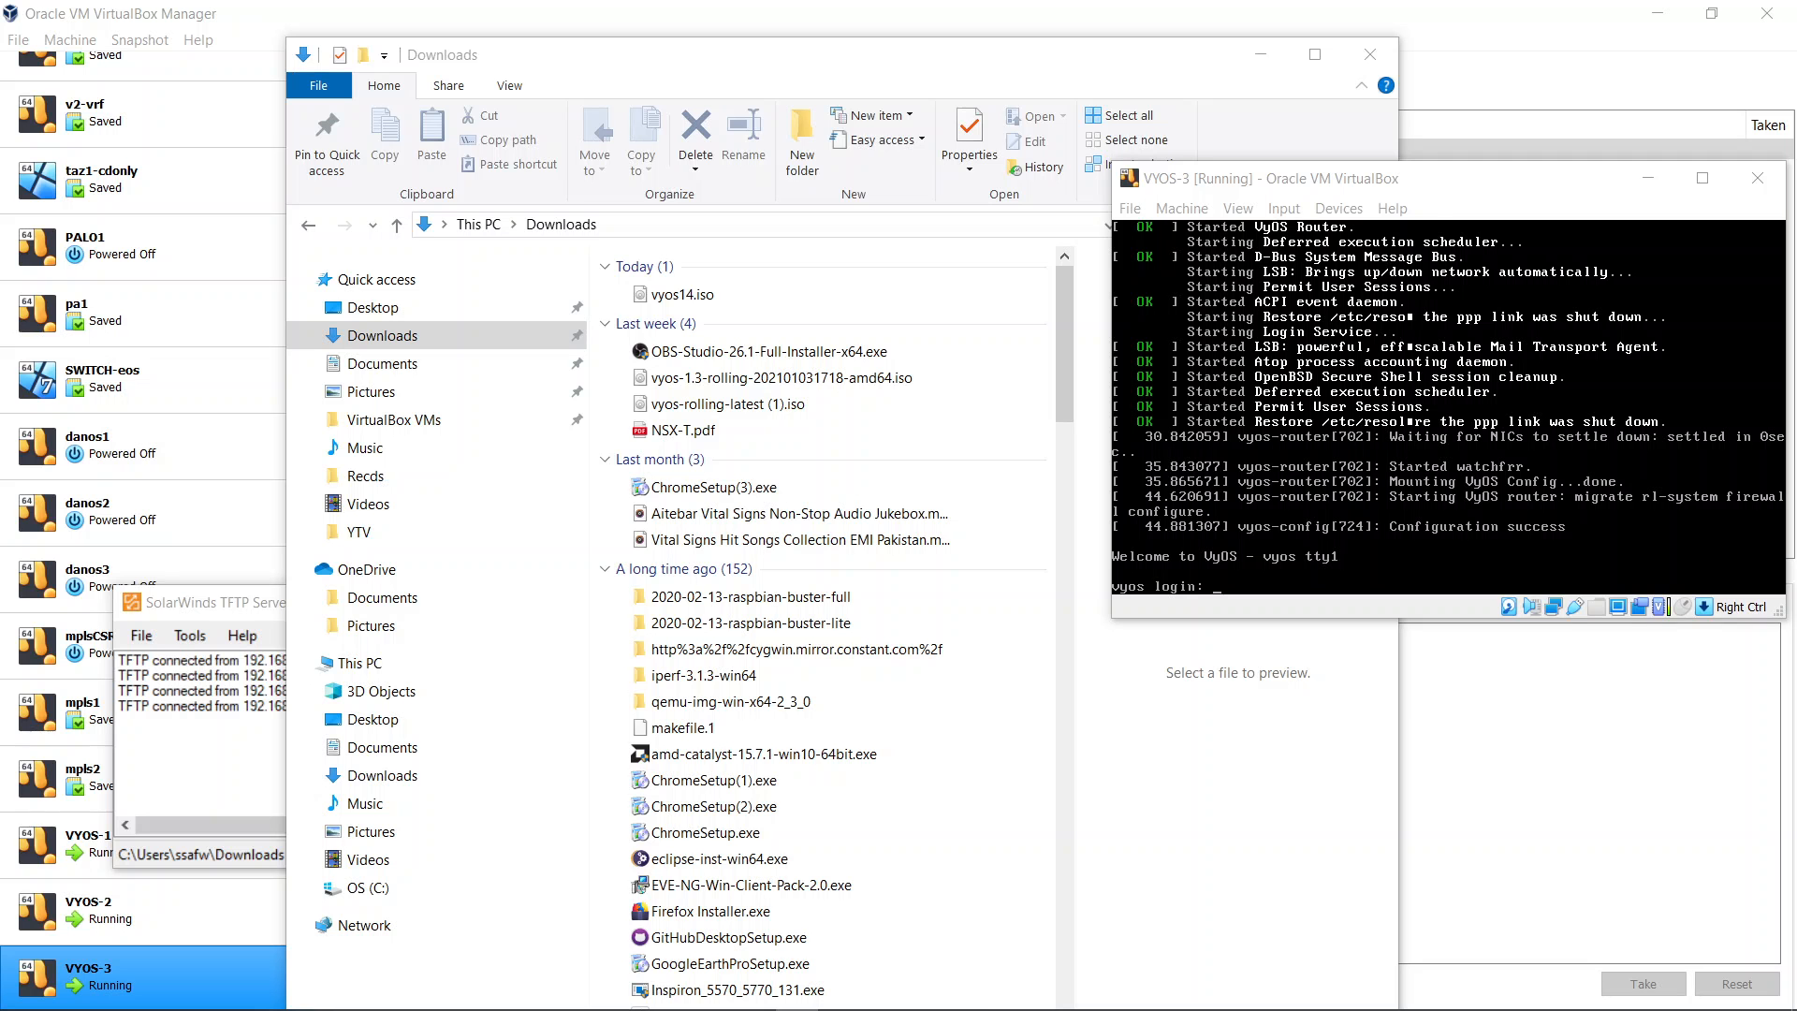
Log in to the router as user vyos with the account password
click(1389, 187)
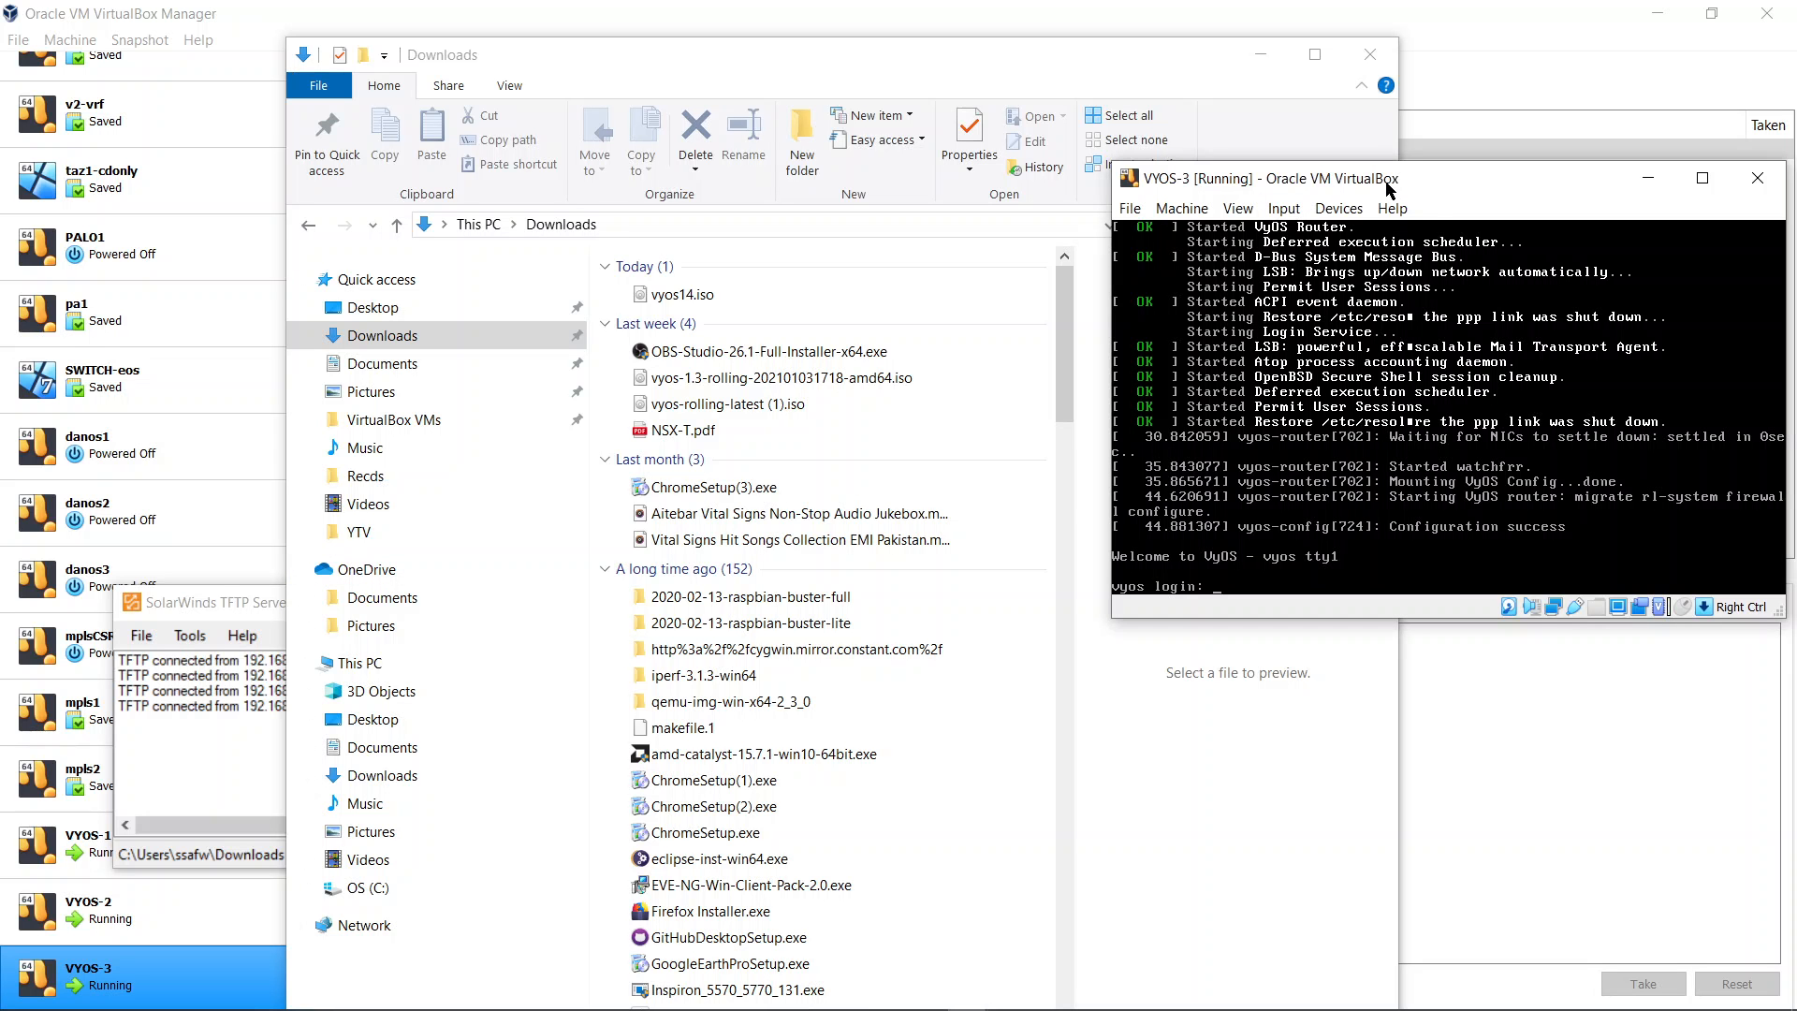
text(vyos)
key(Return)
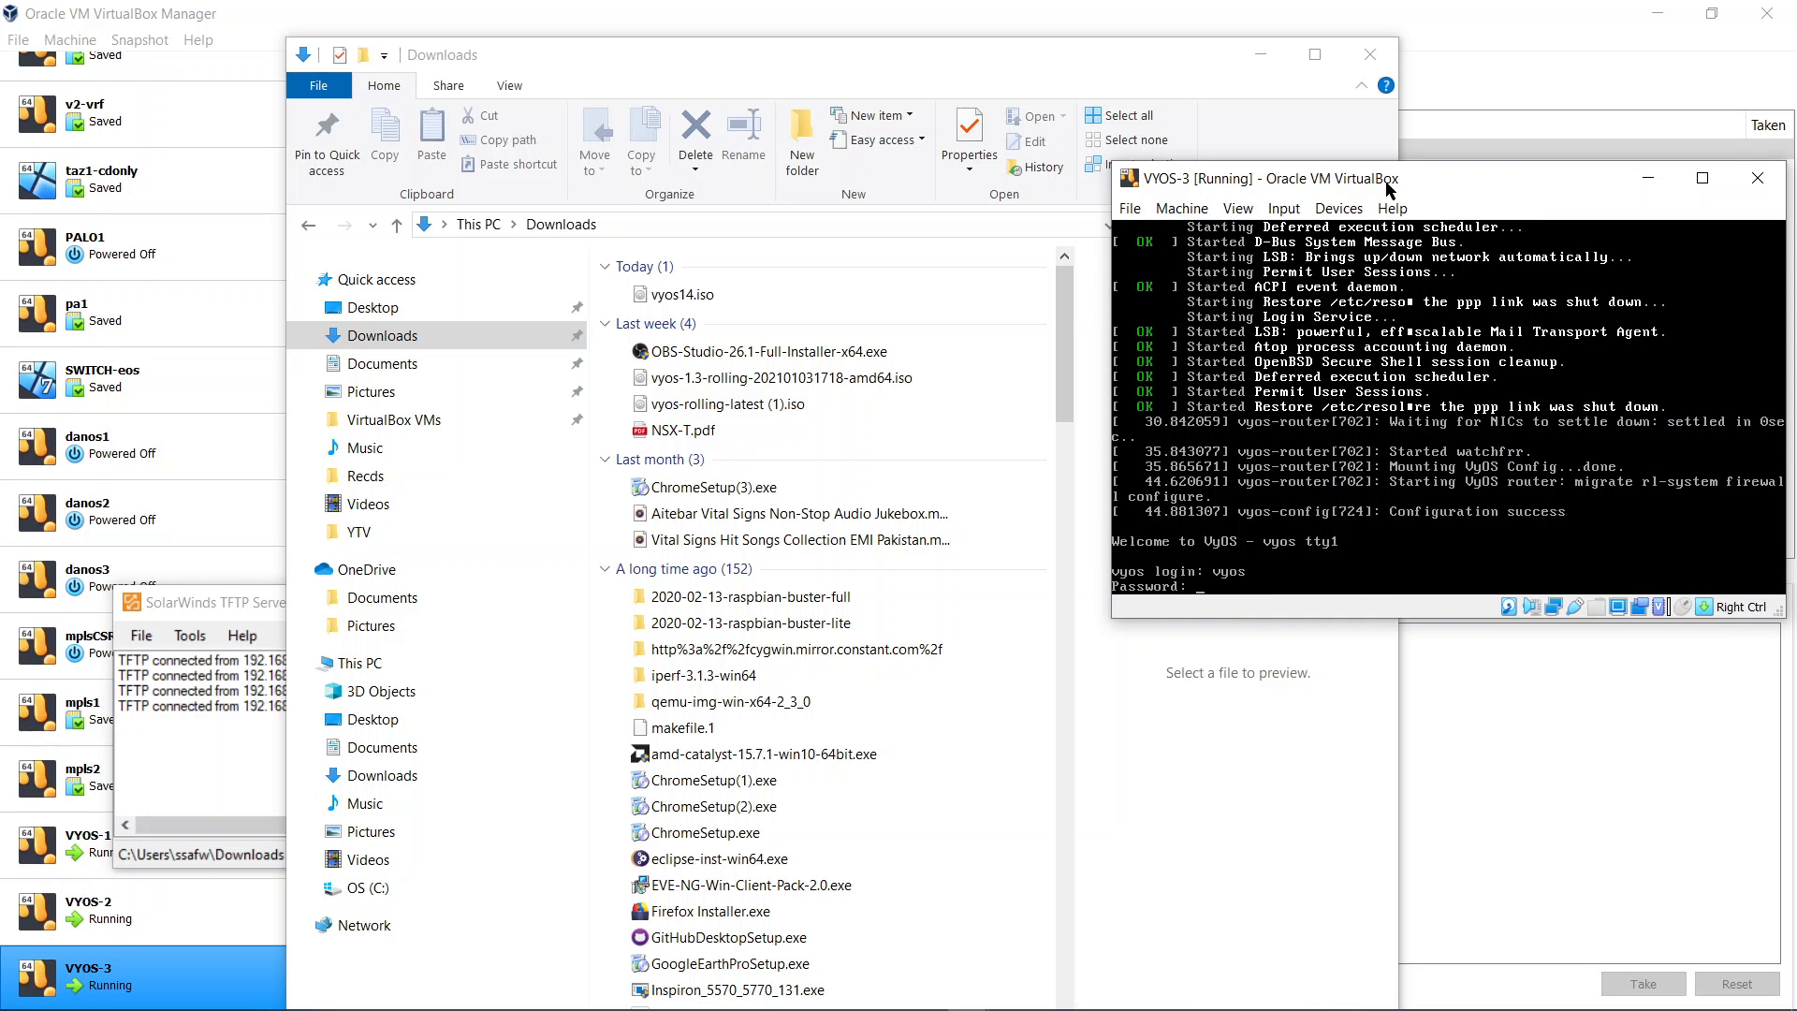
key(Return)
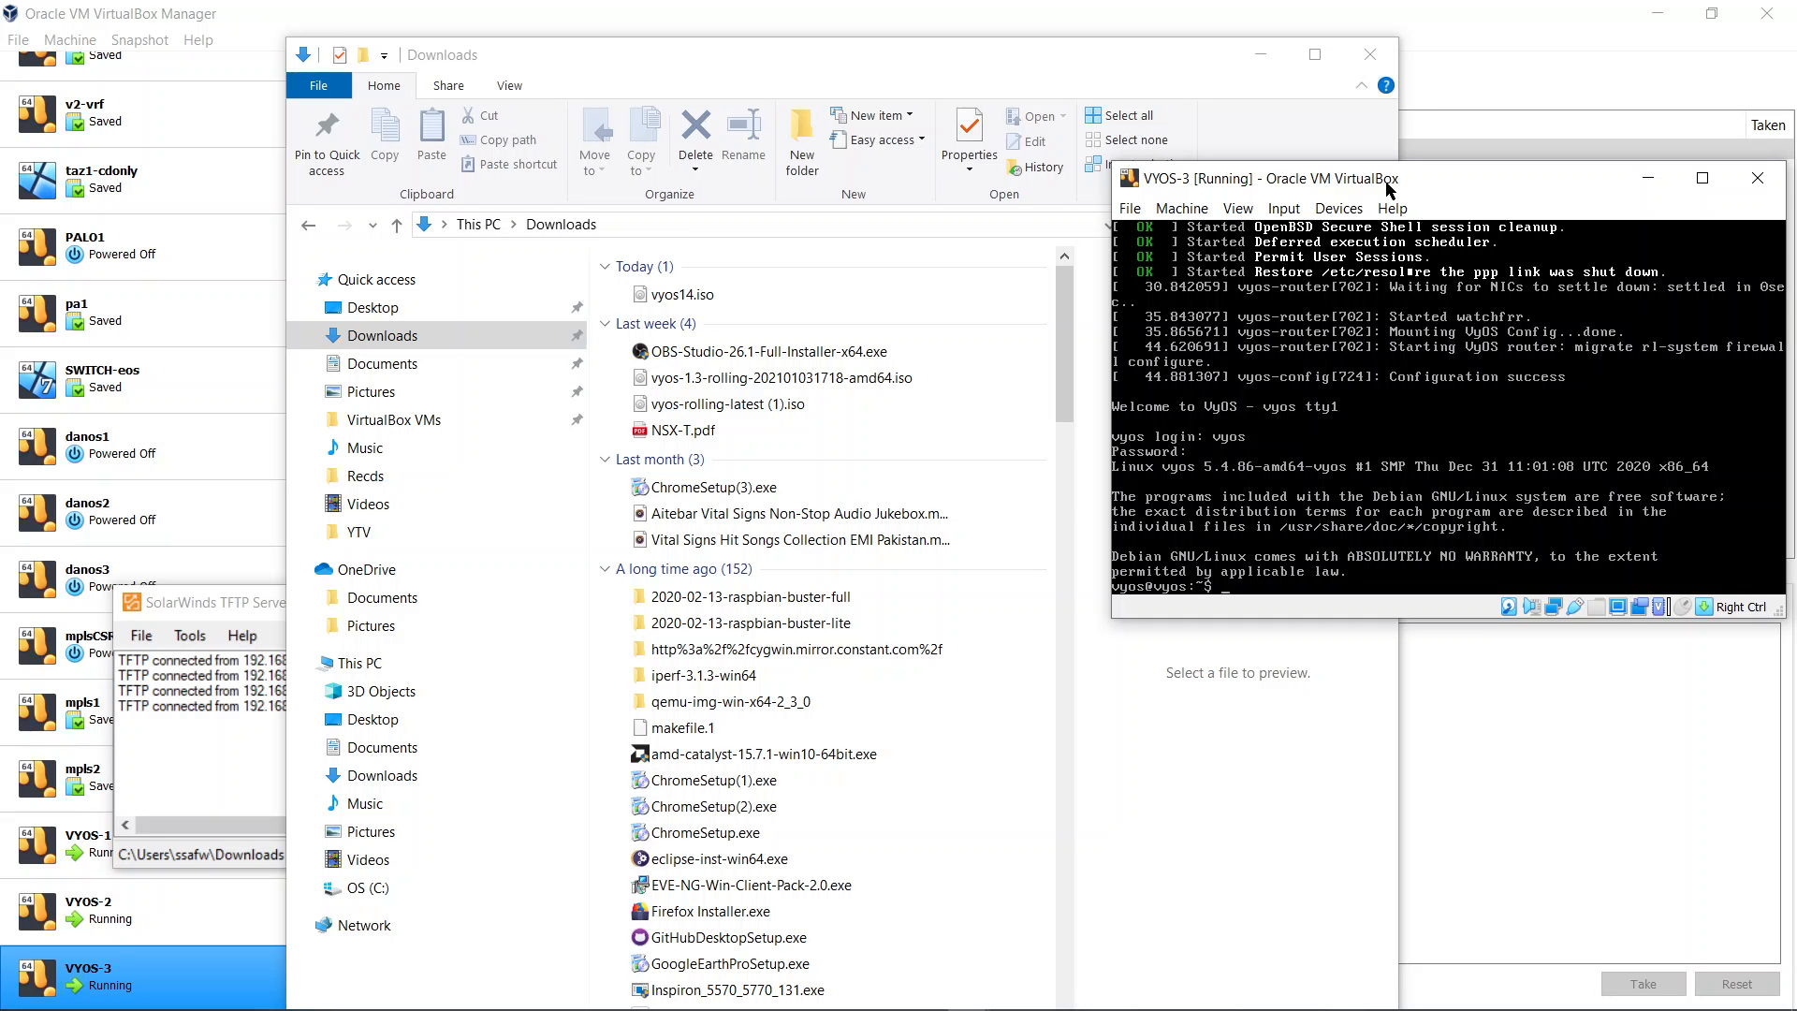
Bring the VirtualBox Manager forward and show the router's running version
click(1256, 54)
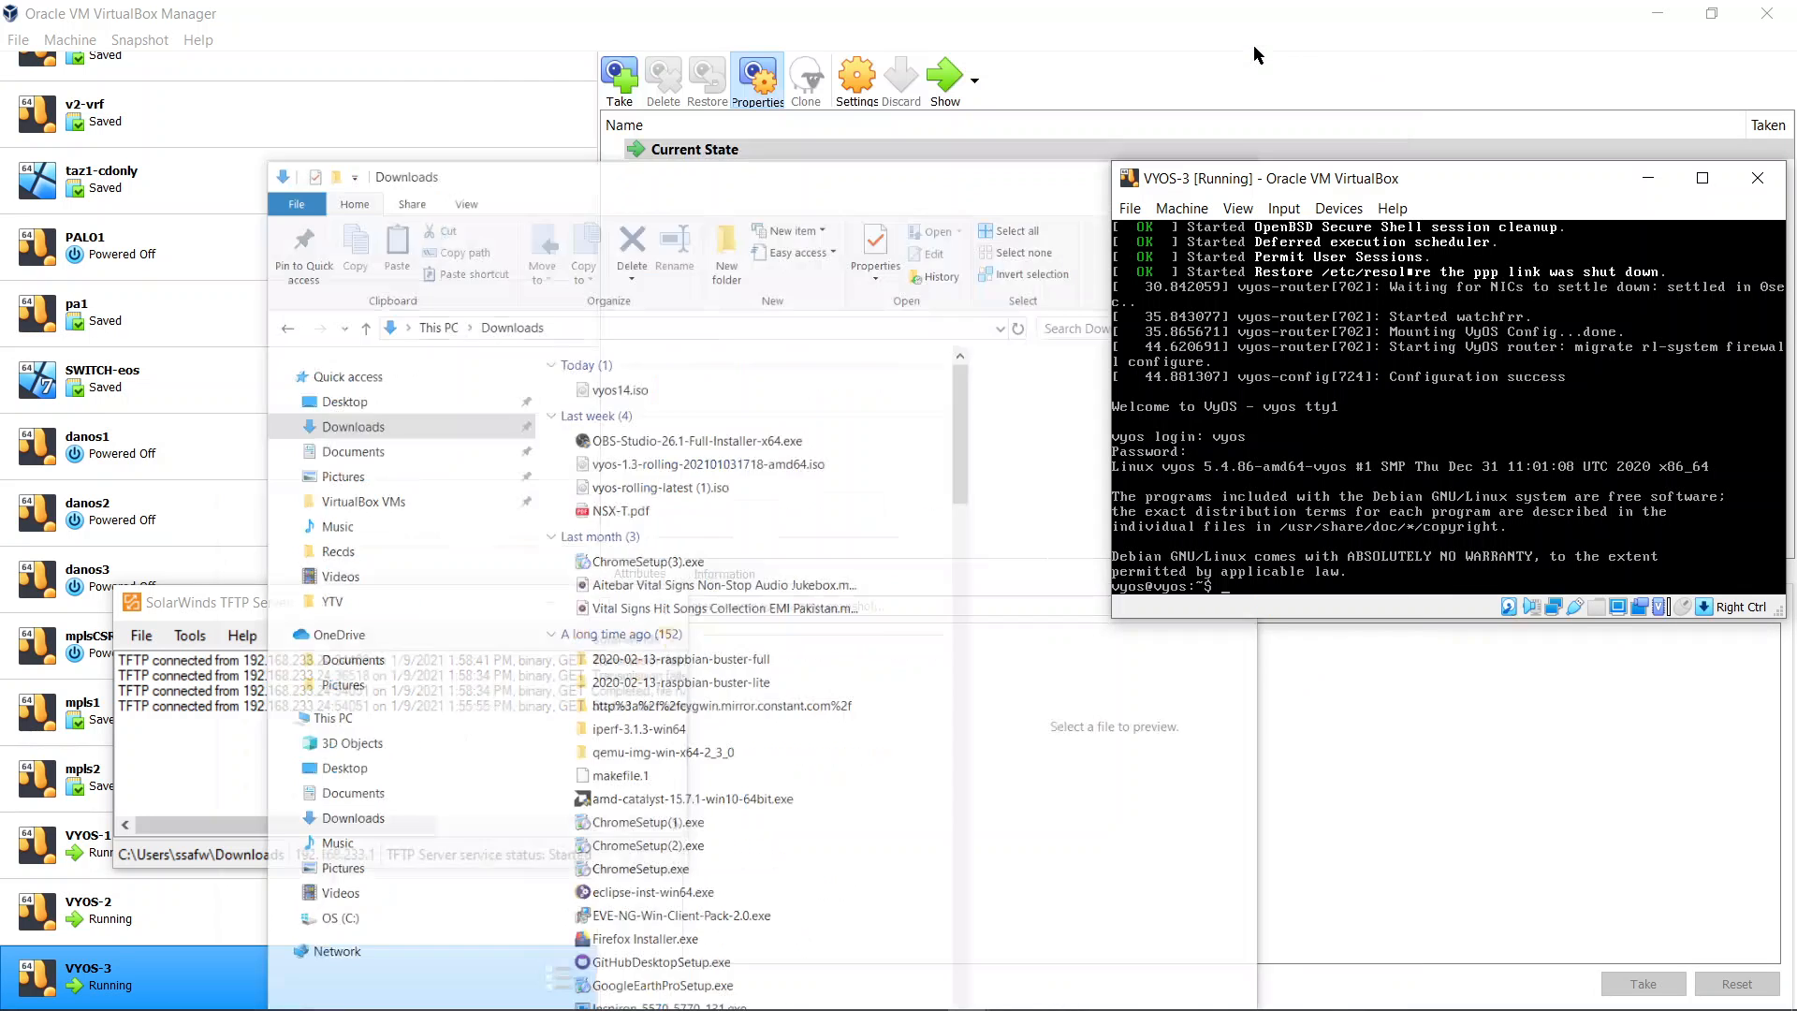
click(1378, 185)
text(sho)
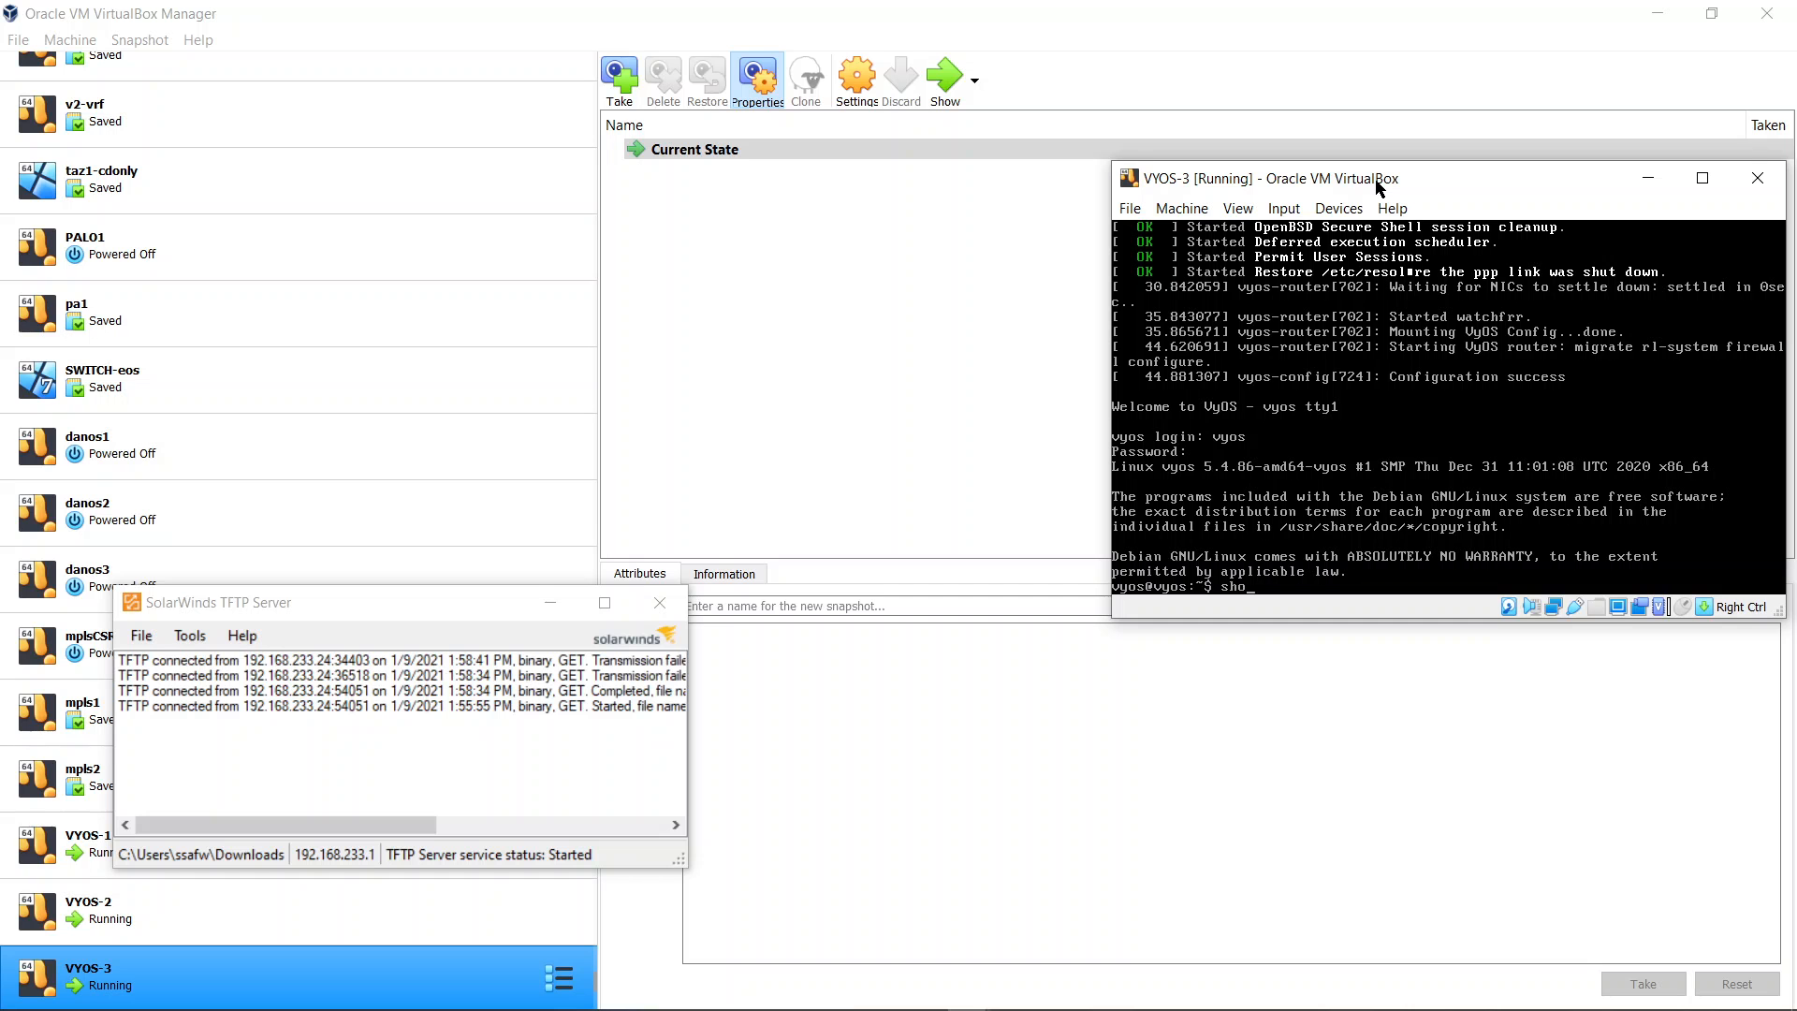
text( version)
key(Return)
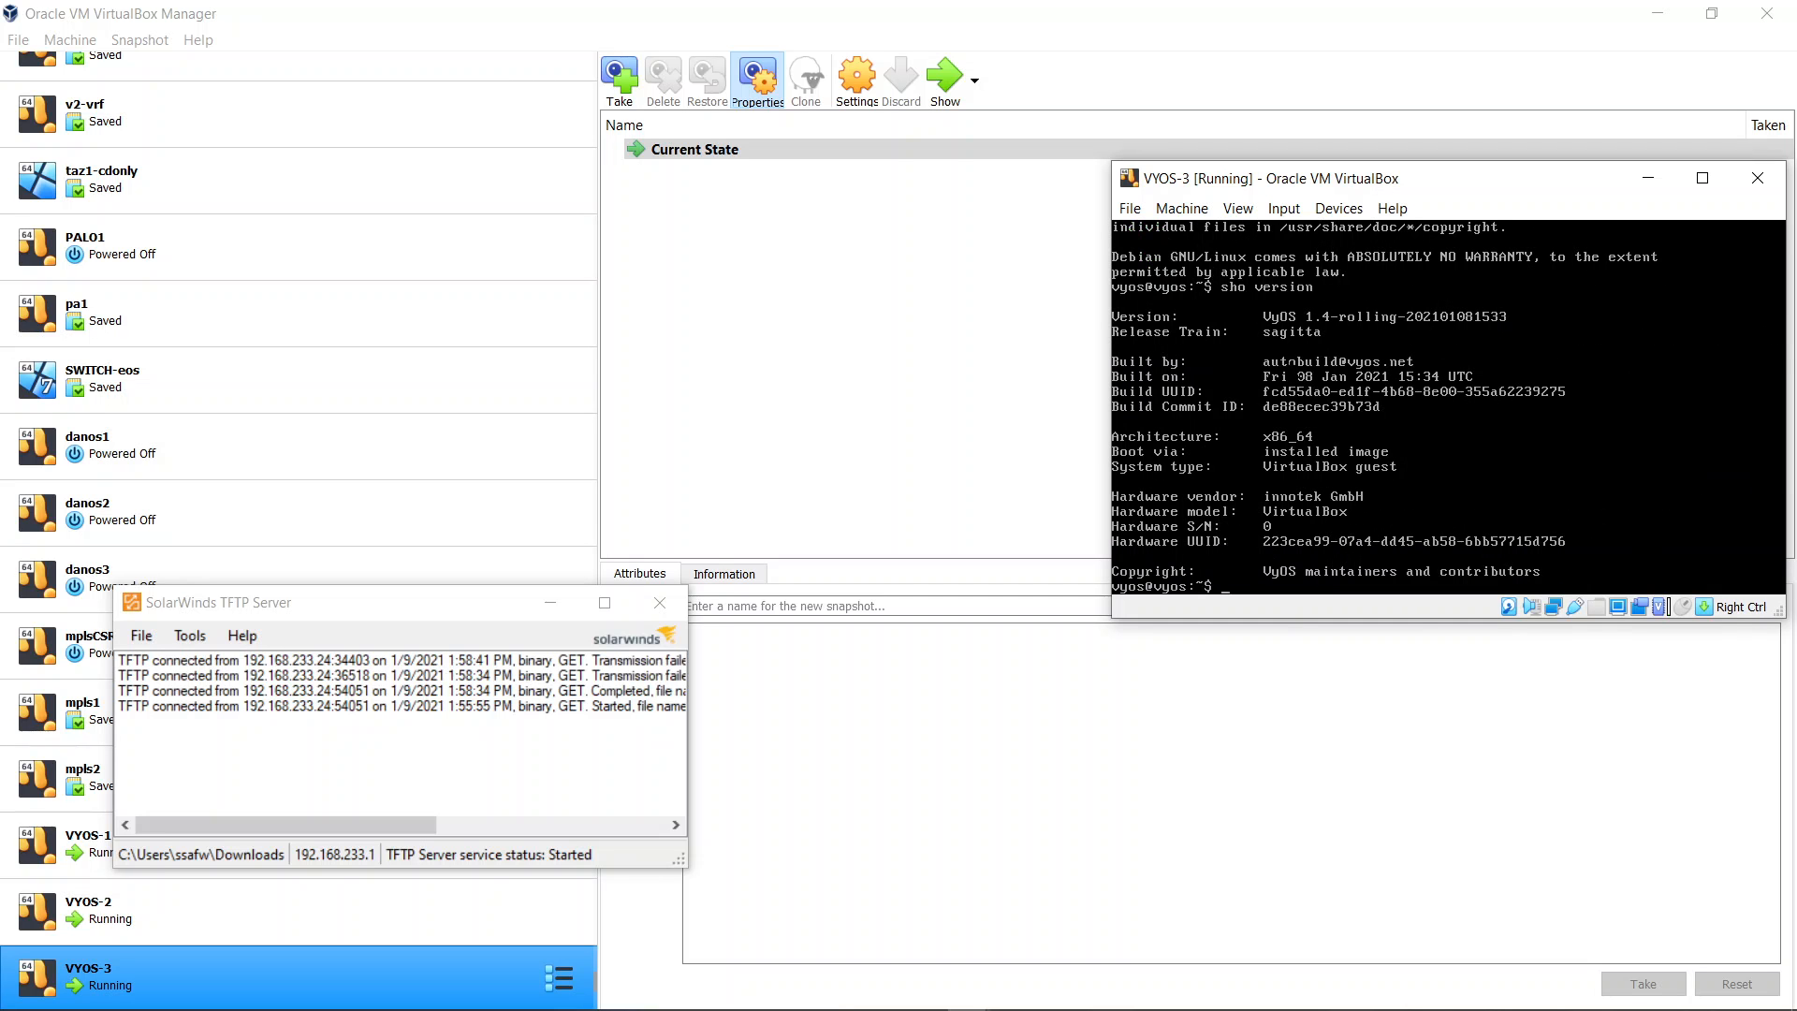